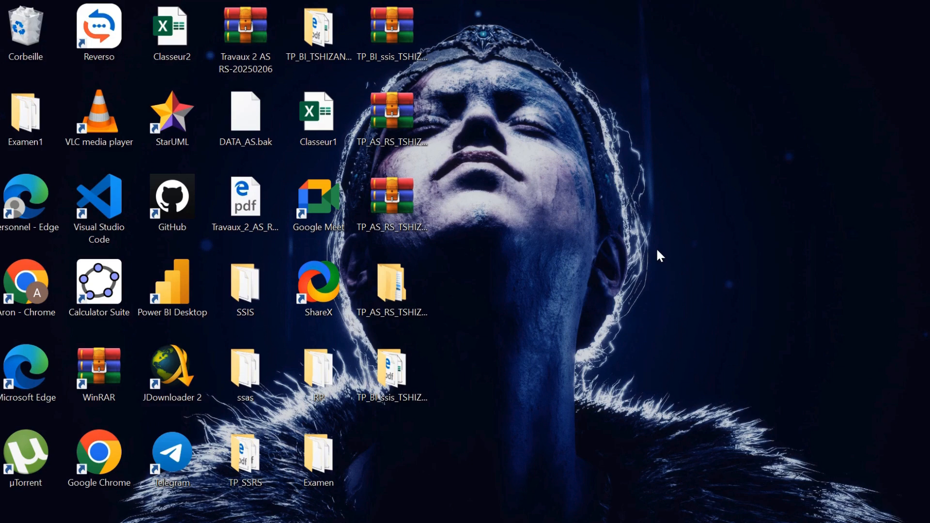
Open the assignment PDF in Edge and read the Rapport_4 requirements under item 5
mouse_move(342, 522)
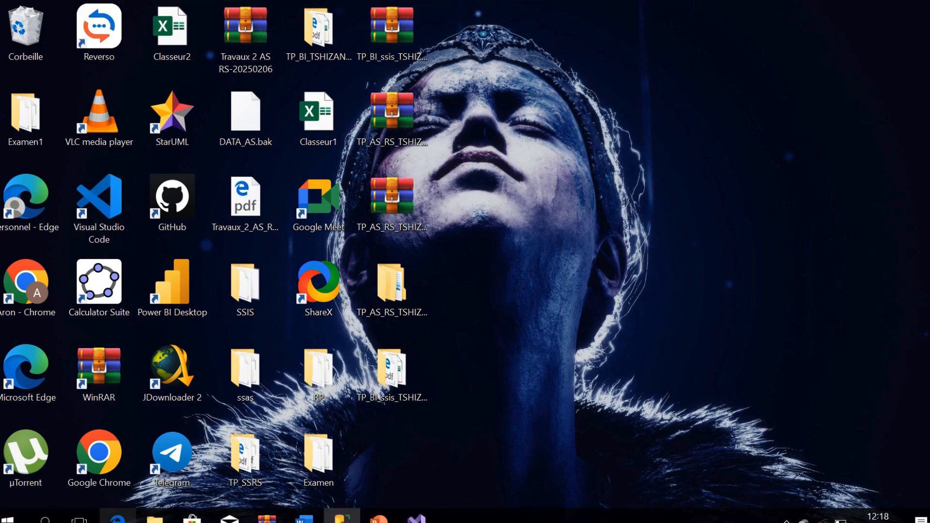
left_click(121, 521)
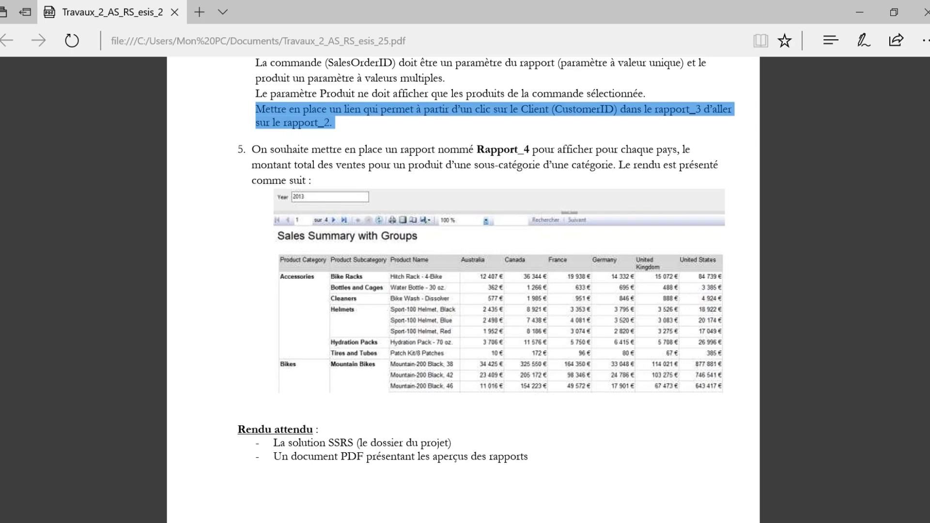
Switch to SQL Server Management Studio with the SQLQuery3.sql query in front
key("super")
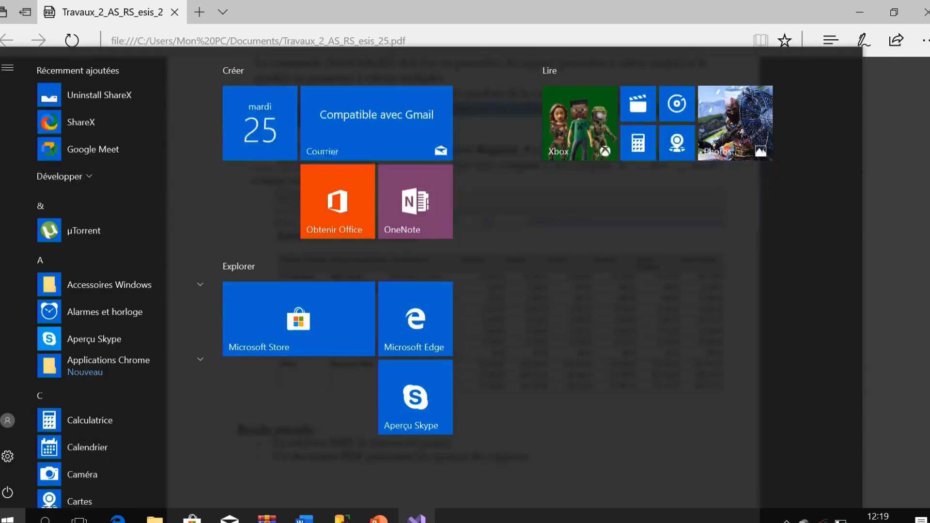
mouse_move(342, 517)
left_click(342, 460)
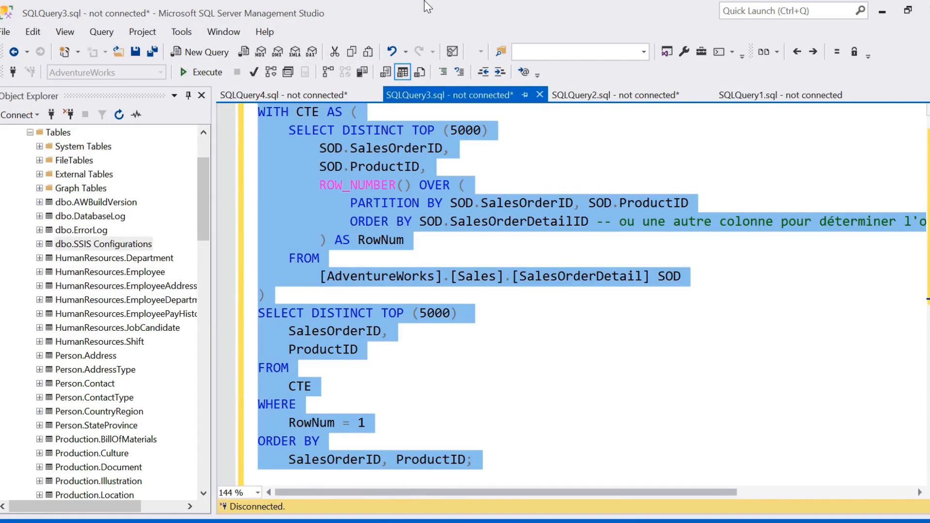
mouse_move(425, 1)
left_click(359, 30)
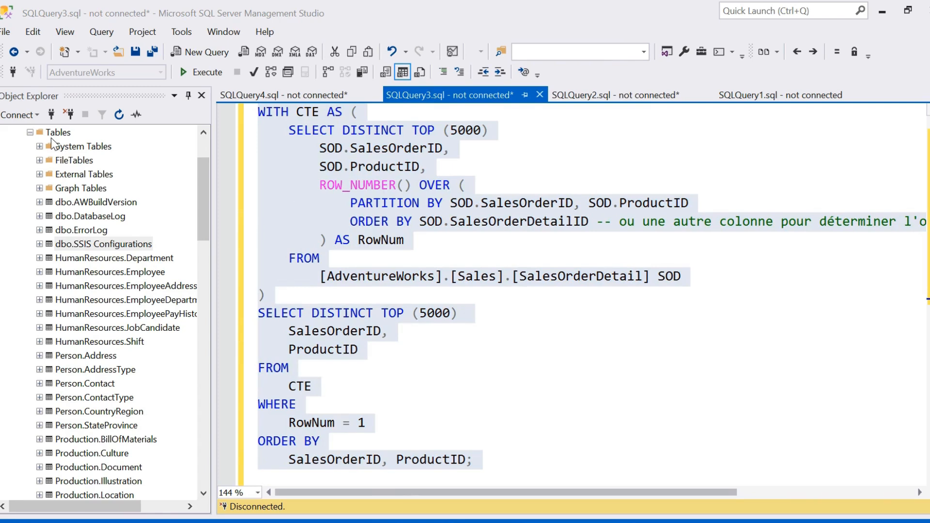
Query the top 1000 rows of the HumanResources.EmployeePayHistory table in the AdventureWorks database
left_click(31, 133)
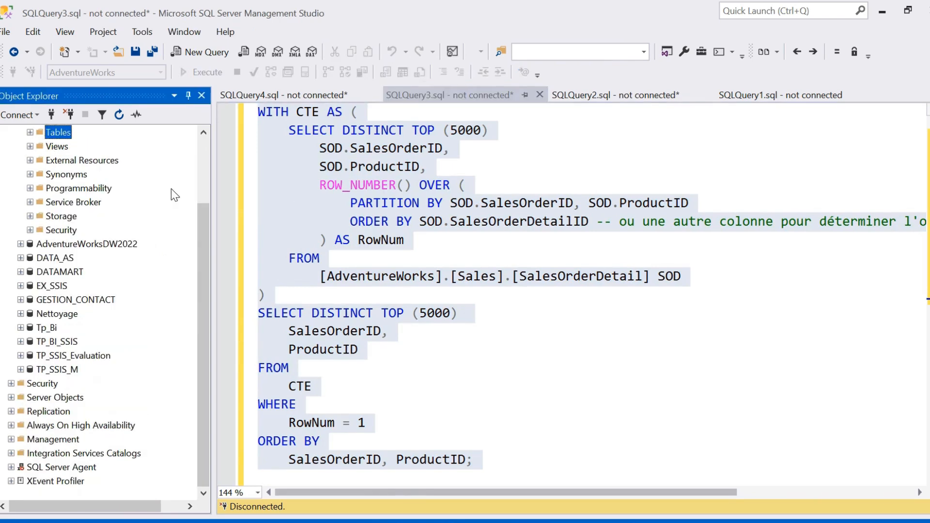
left_click_drag(205, 218, 208, 135)
left_click(69, 190)
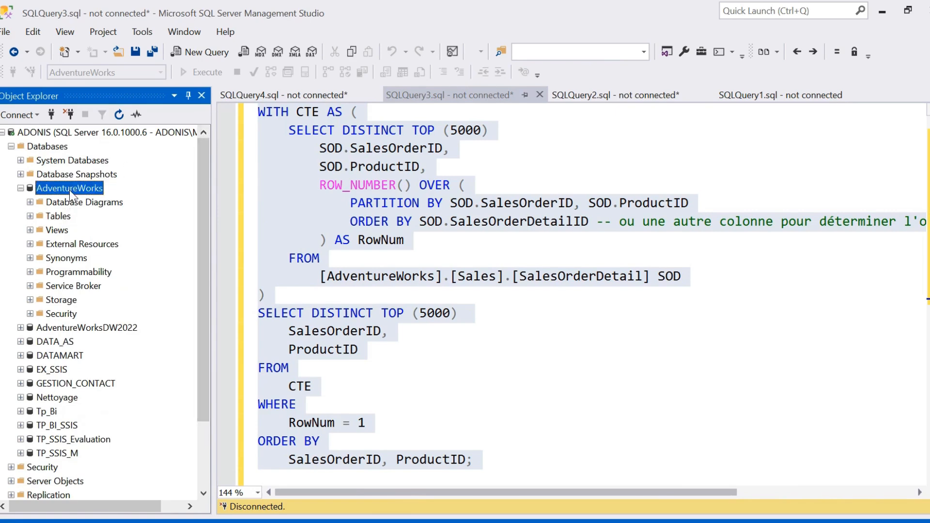
left_click(29, 216)
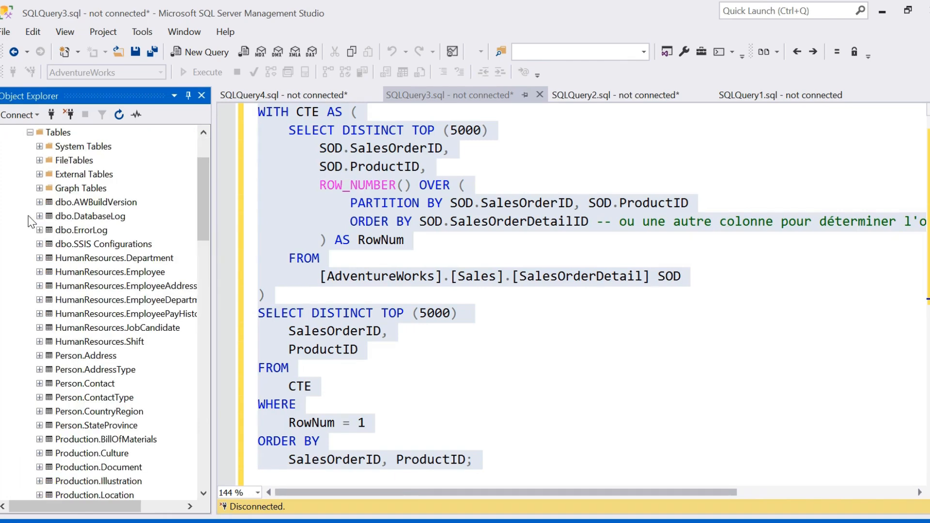
right_click(99, 313)
left_click(202, 282)
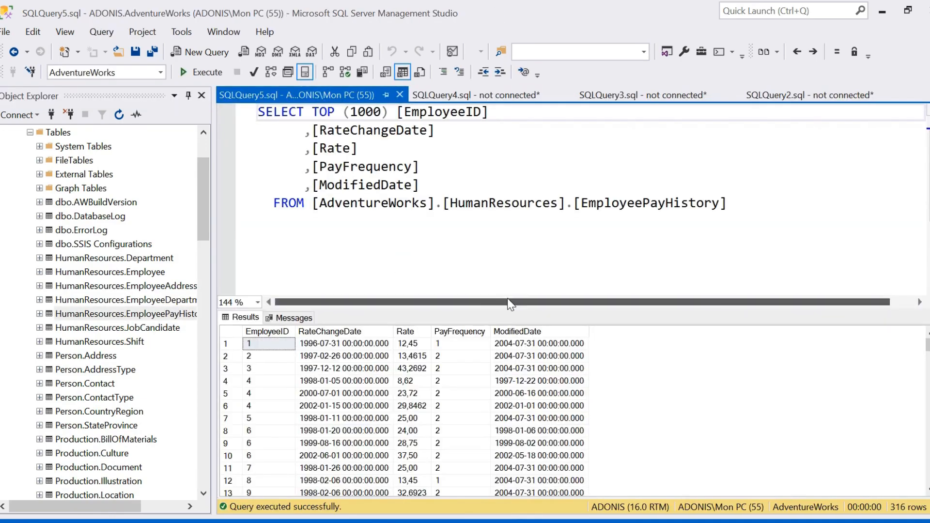
Paste the pivot query totalling sales by year, product and country into a new AdventureWorks query and review its code
left_click(199, 52)
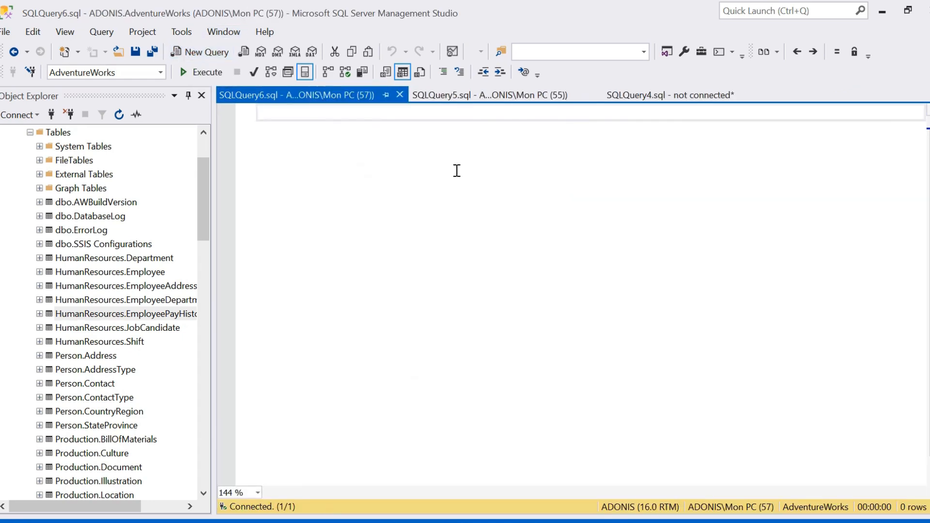
key("ctrl+v")
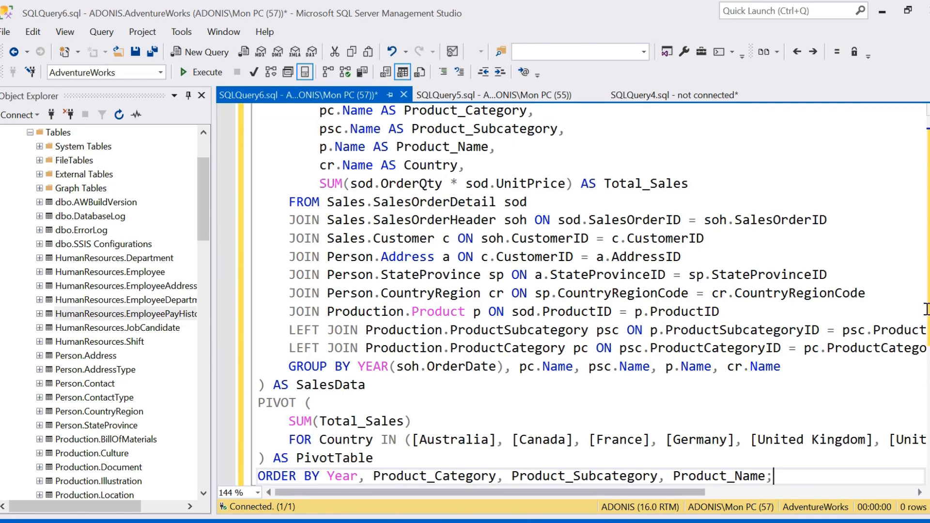
scroll(589, 287, "up", 5)
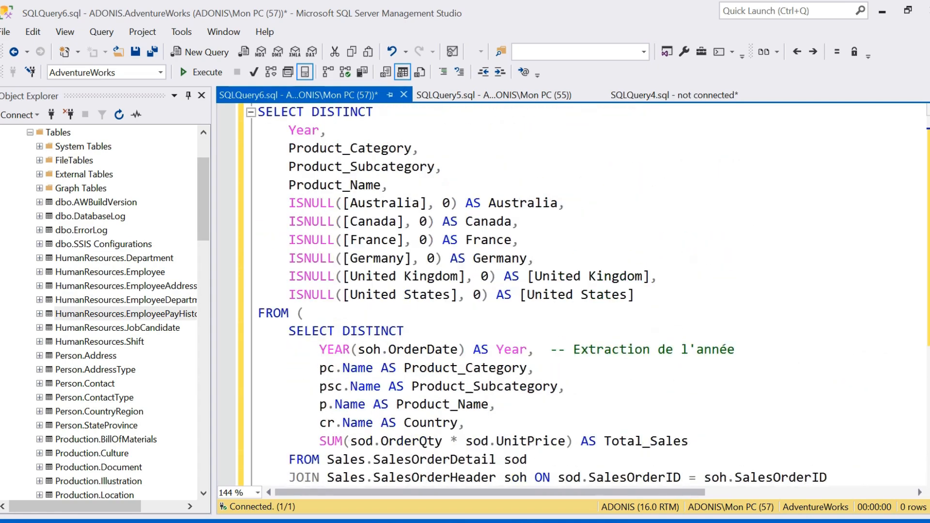
scroll(589, 286, "down", 6)
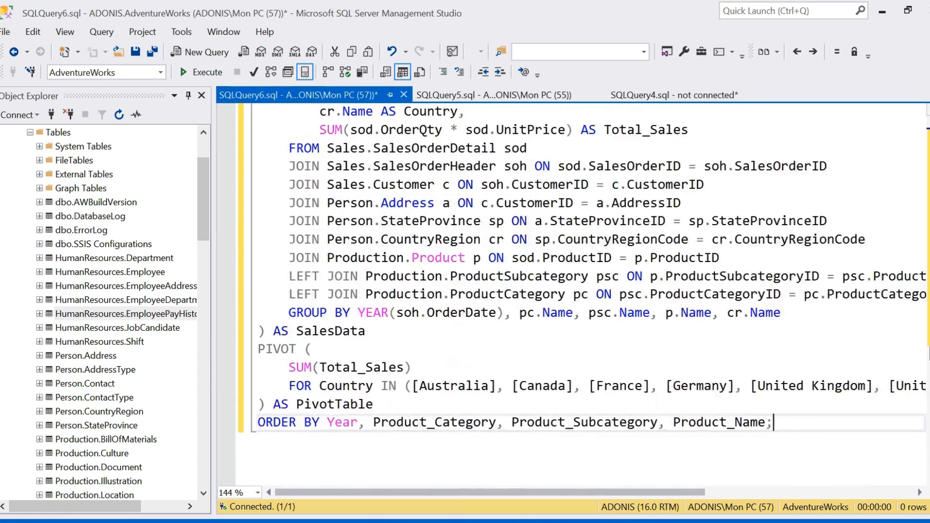
scroll(589, 286, "up", 1)
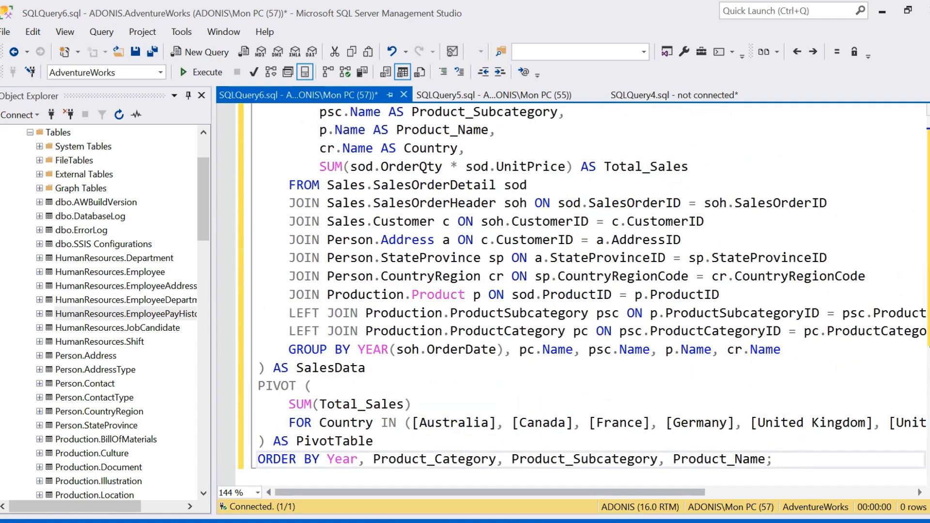
scroll(589, 286, "down", 2)
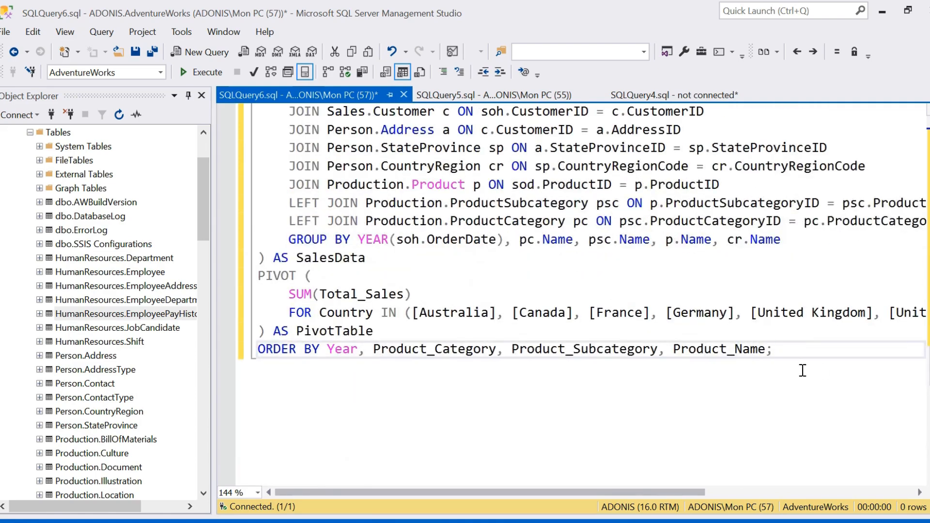
Run the entire pivot query and look over the returned sales rows
key("ctrl+a")
key("F5")
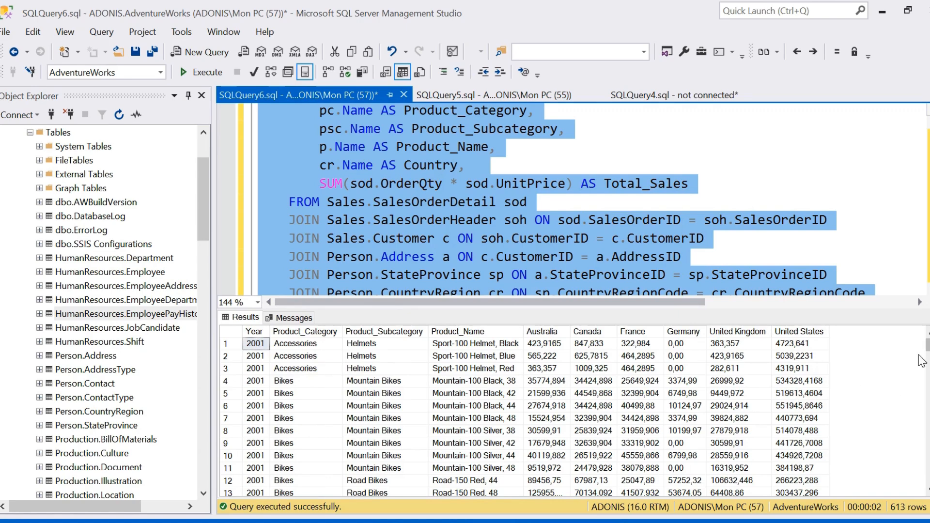
mouse_move(927, 344)
left_mouse_down()
mouse_move(928, 364)
mouse_move(927, 345)
left_mouse_up()
Switch to the Examen project in Visual Studio and expand the Datasets of Rapport_1
key("super")
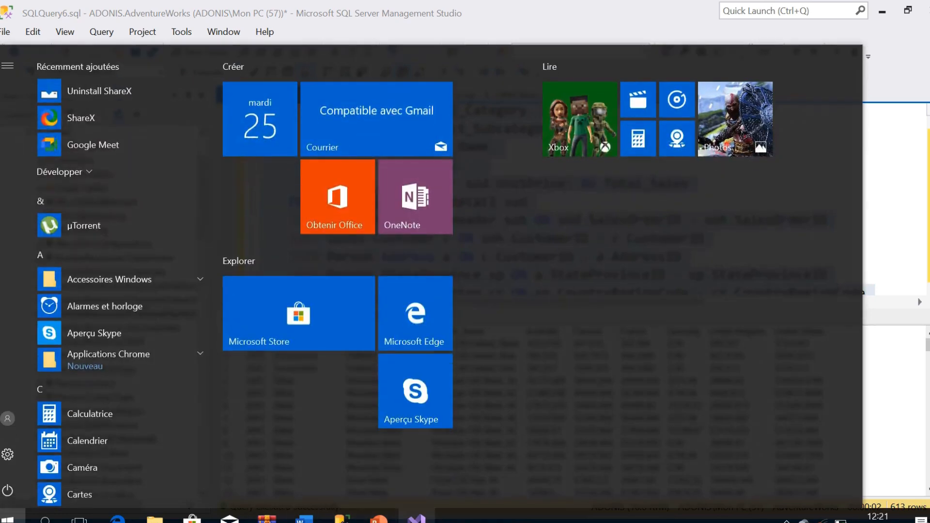
left_click(416, 518)
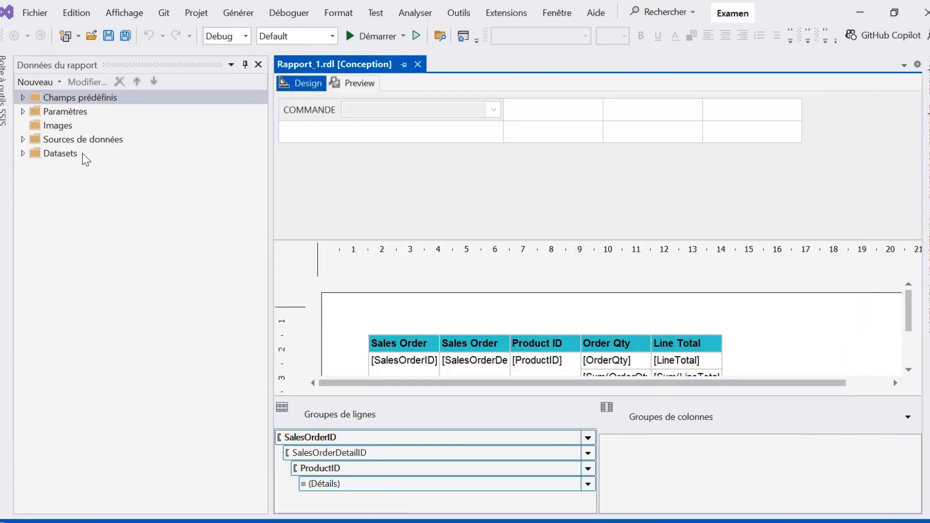
left_click(23, 153)
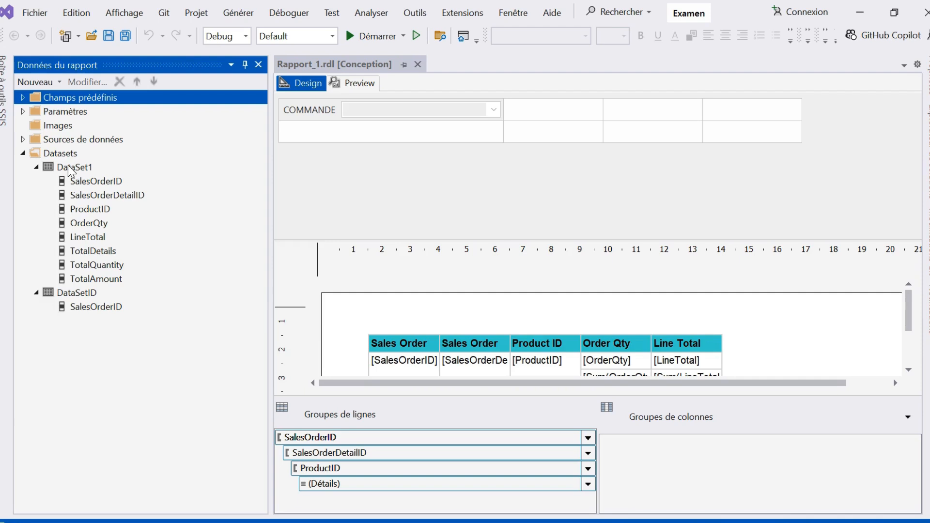
Start adding a new item to the Examen project's Rapports folder and choose the Rapport type
left_click(925, 117)
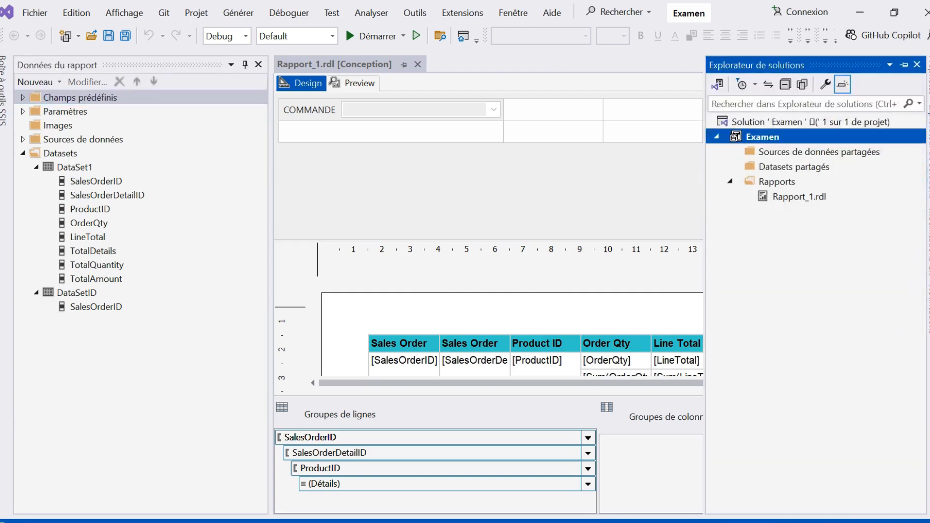
left_click(782, 197)
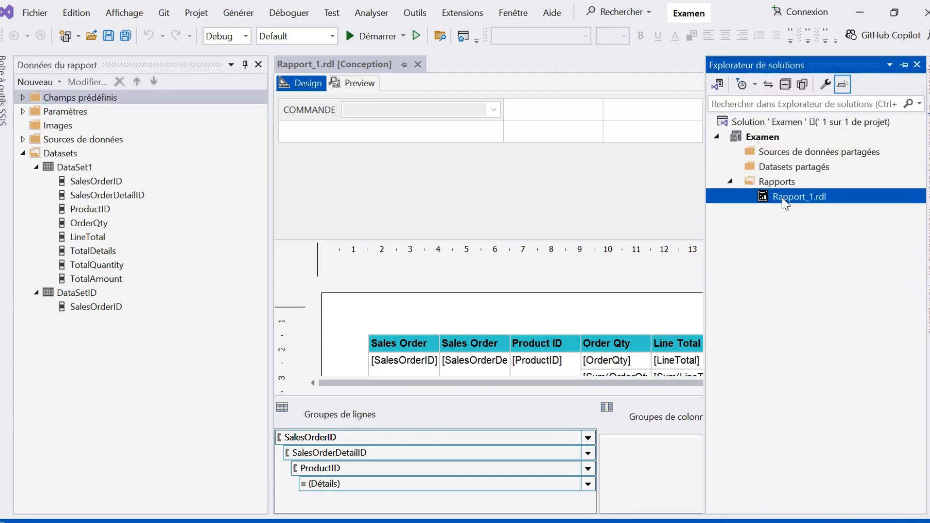
right_click(782, 197)
left_click(760, 183)
right_click(759, 183)
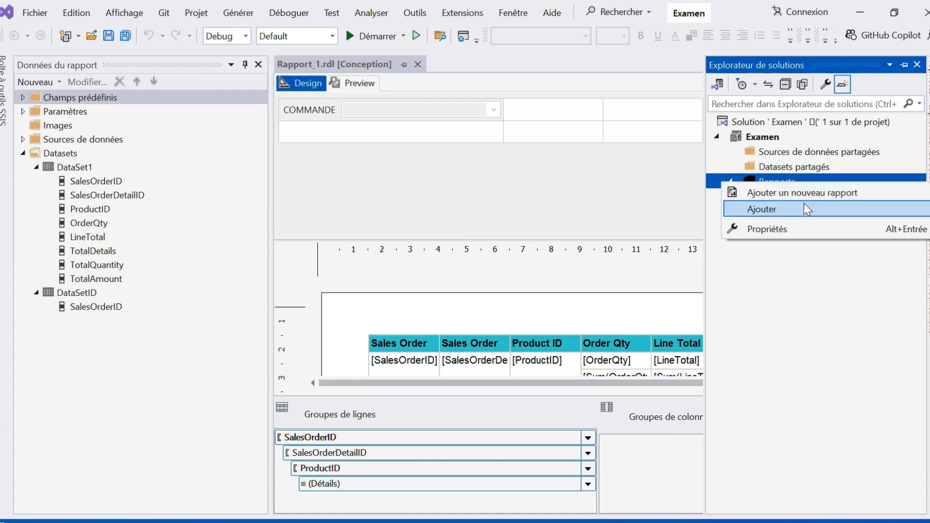
mouse_move(804, 207)
left_click(642, 209)
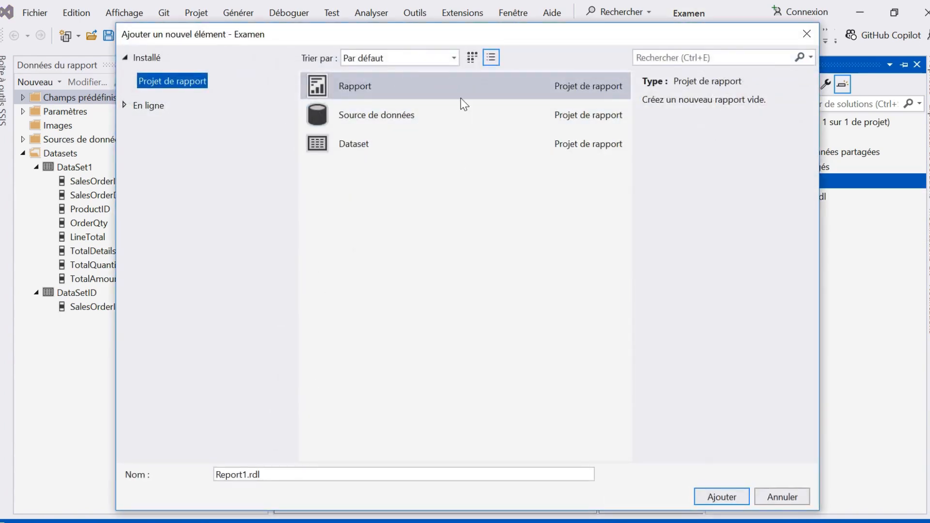
left_click(403, 86)
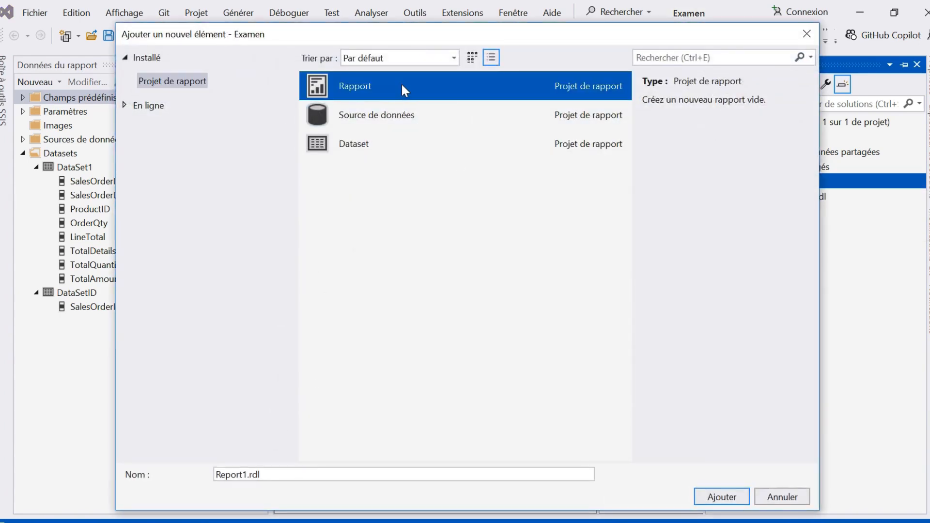
Name the new report Rapport_4.rdl
left_click(246, 474)
key("BackSpace")
key("BackSpace")
key("BackSpace")
key("BackSpace")
key("BackSpace")
type("app")
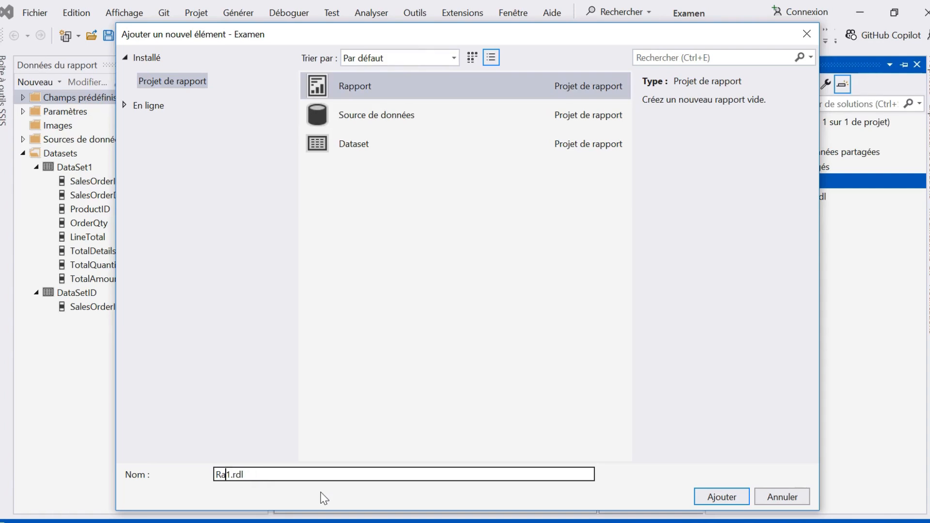
type("ort8")
key("BackSpace")
type("_")
key("Delete")
type("4")
Check the required report in the assignment PDF, and add Rapport_4.rdl to the Examen project
key("alt+Tab")
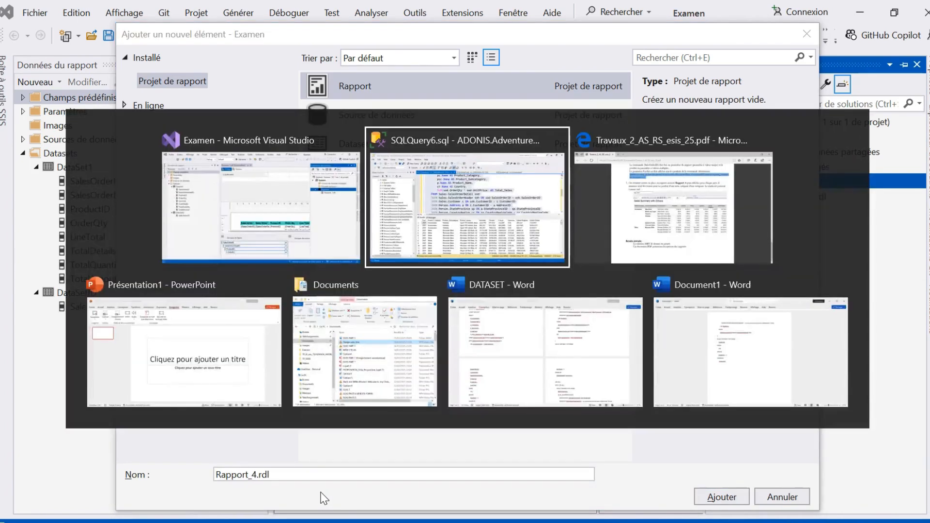
key("alt+Tab")
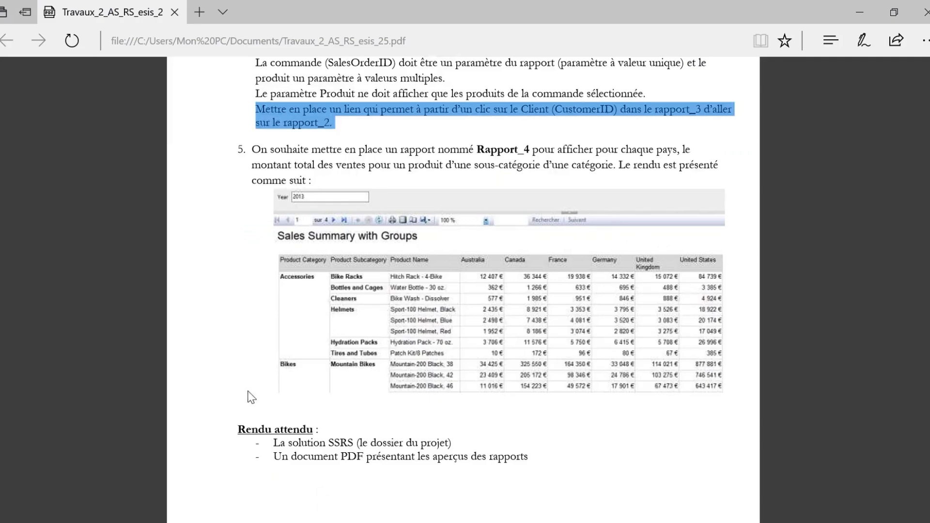
key("alt+Tab")
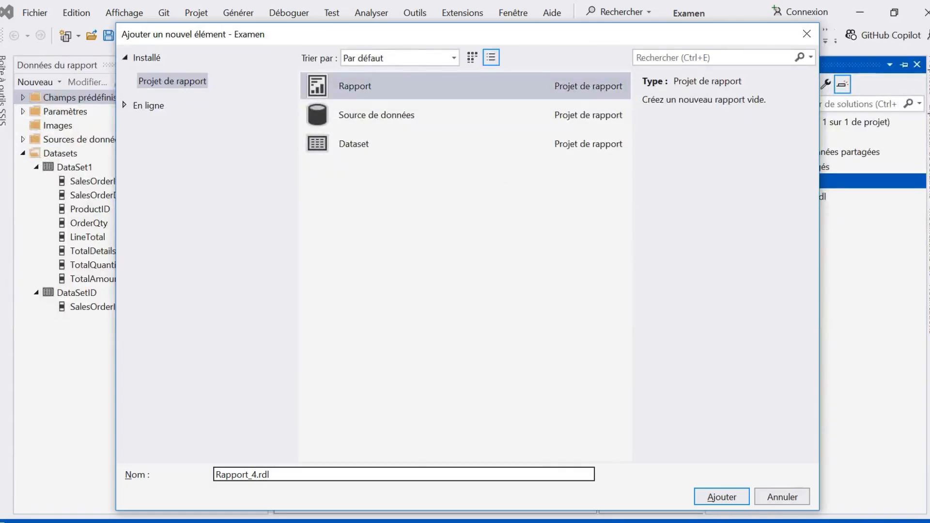
left_click(726, 495)
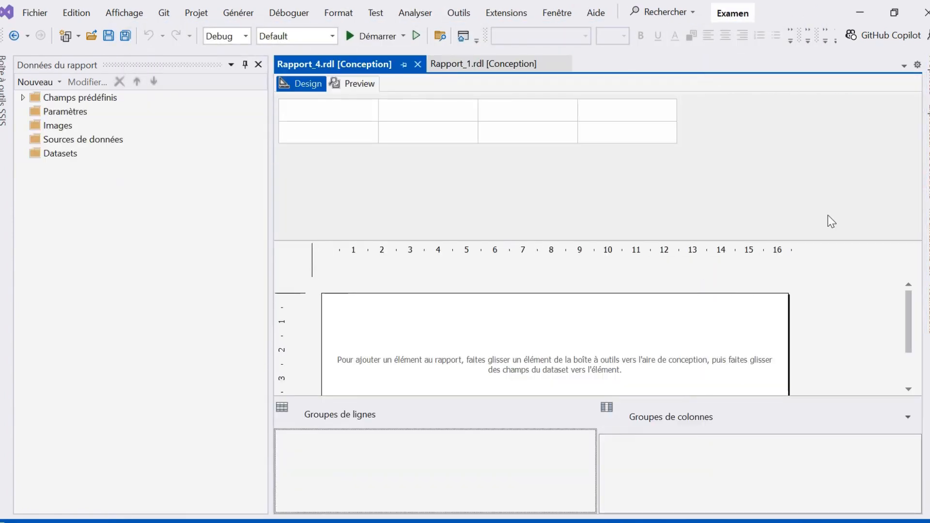
left_click(925, 141)
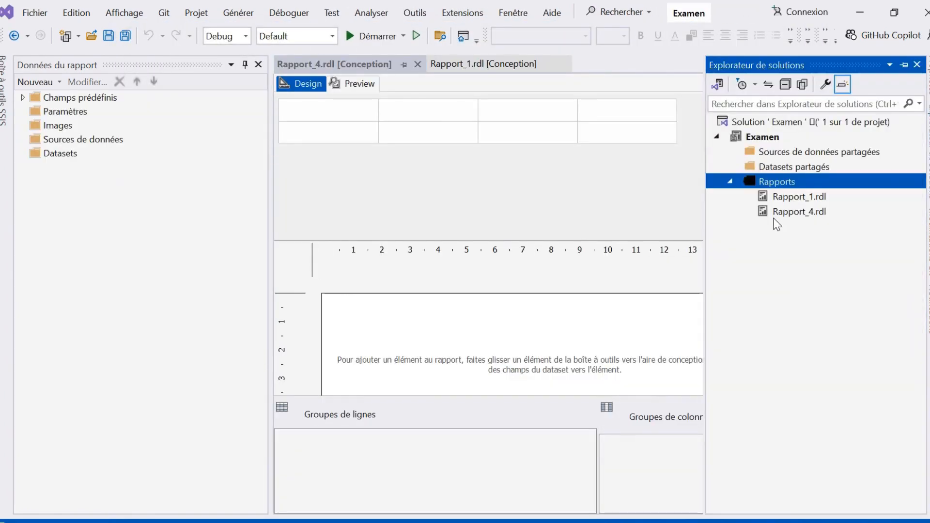
left_click(808, 212)
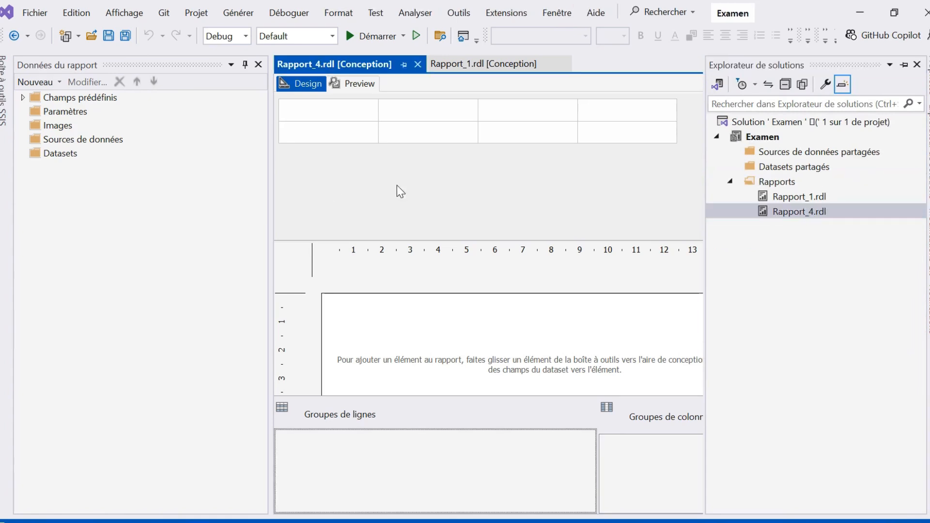
Add a Microsoft SQL Server data source with an embedded connection to server ADONIS and the AdventureWorks database
right_click(72, 139)
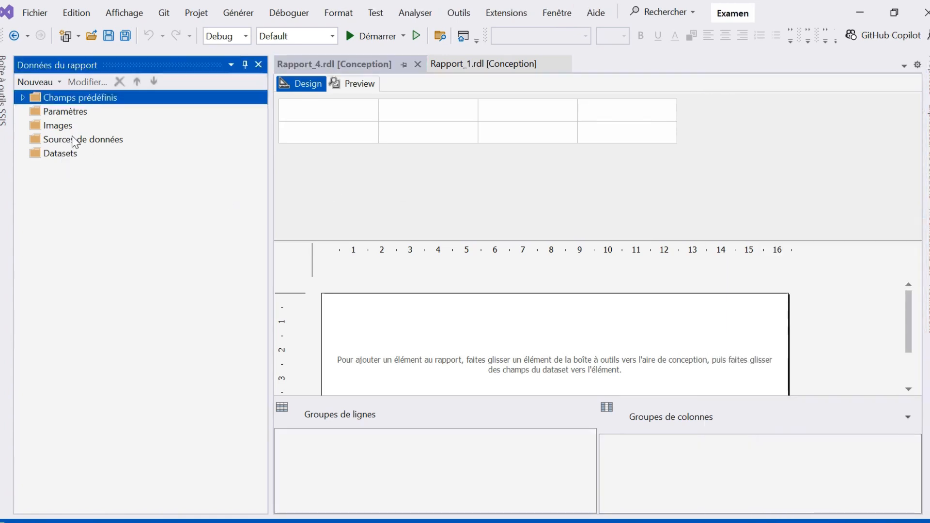
left_click(148, 146)
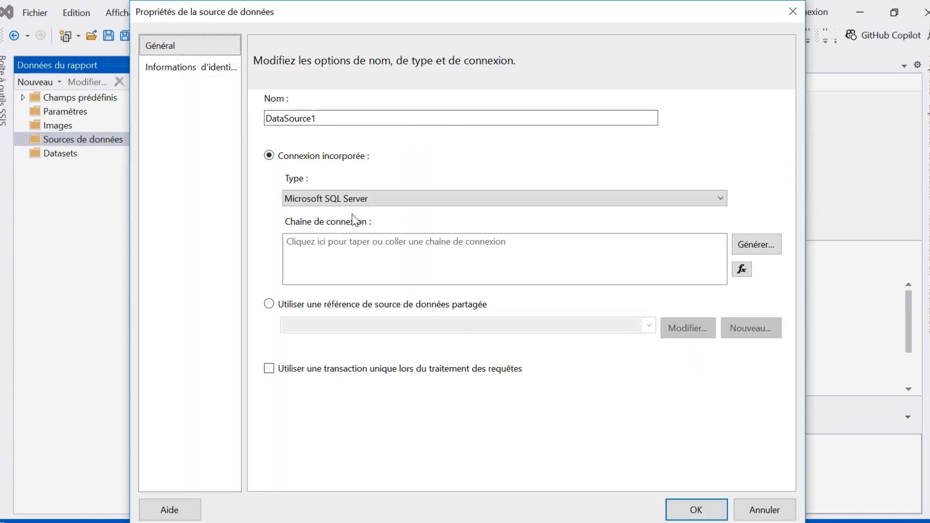
left_click(756, 244)
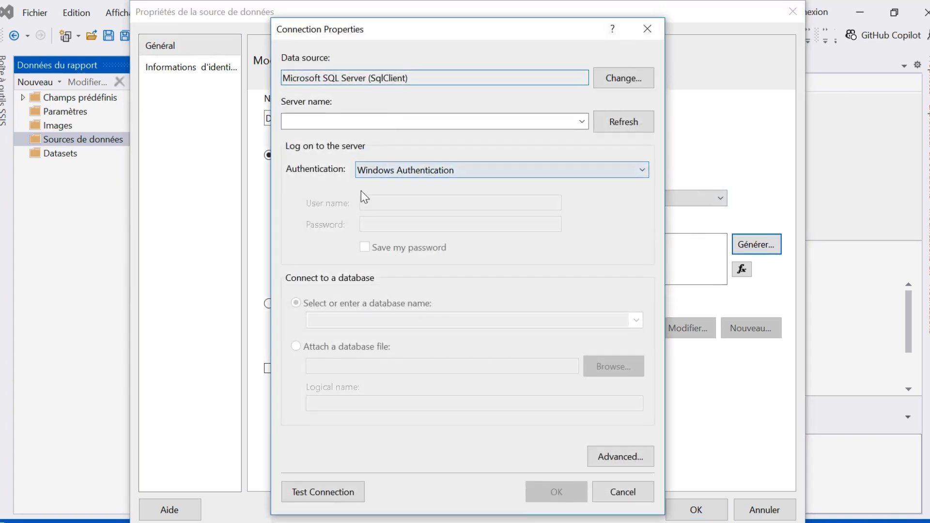
left_click(463, 120)
type("ADONIS")
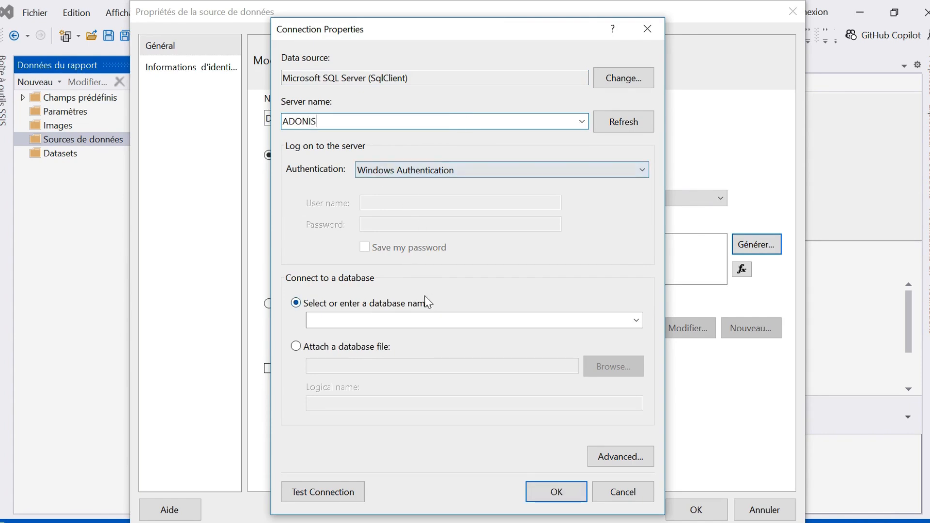
left_click(636, 320)
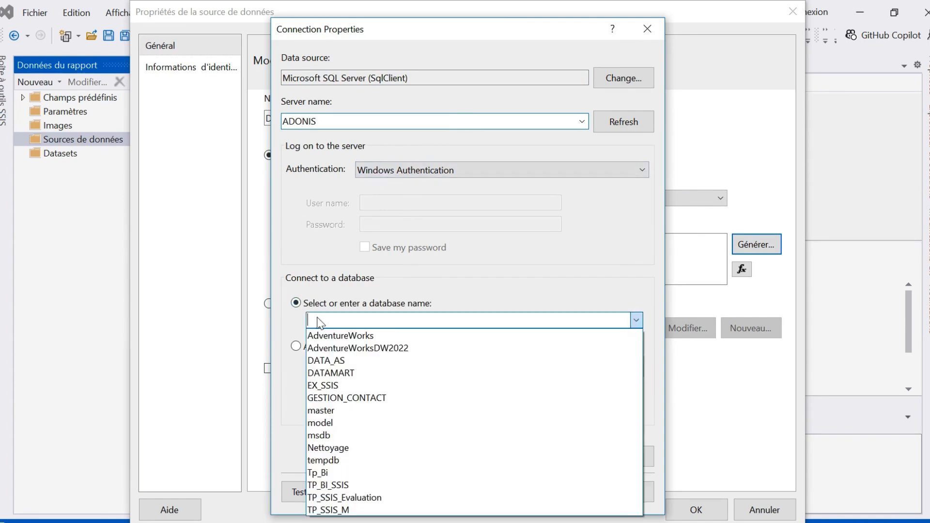
left_click(336, 333)
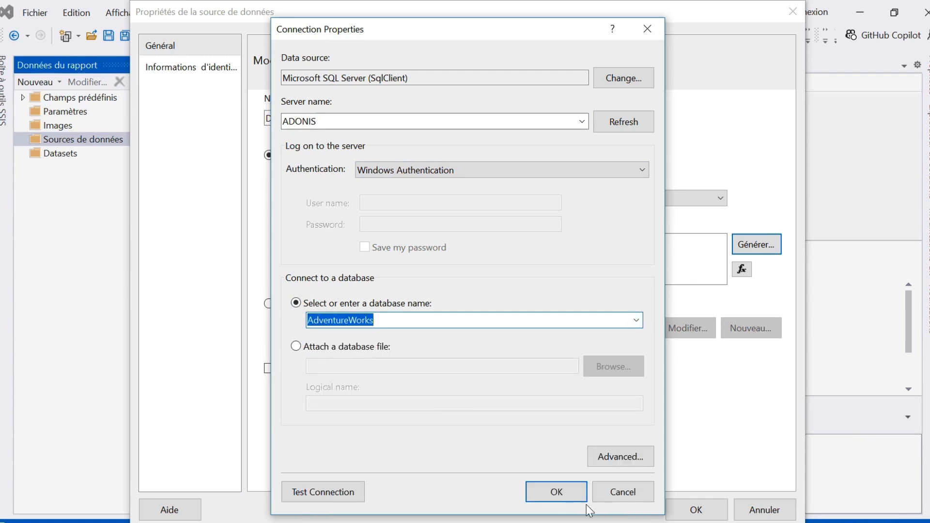
Test the AdventureWorks connection, then check the data source's credential settings and accept it
left_click(324, 492)
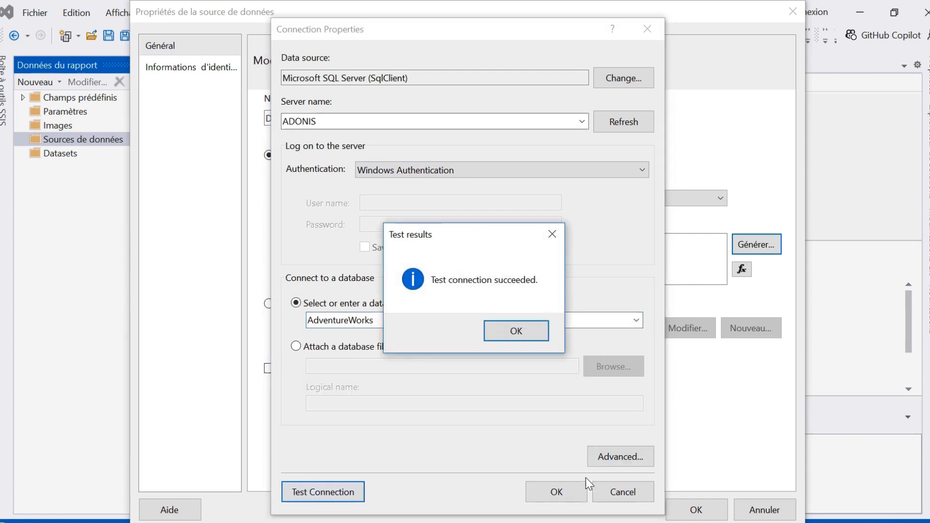
left_click(535, 331)
left_click(557, 491)
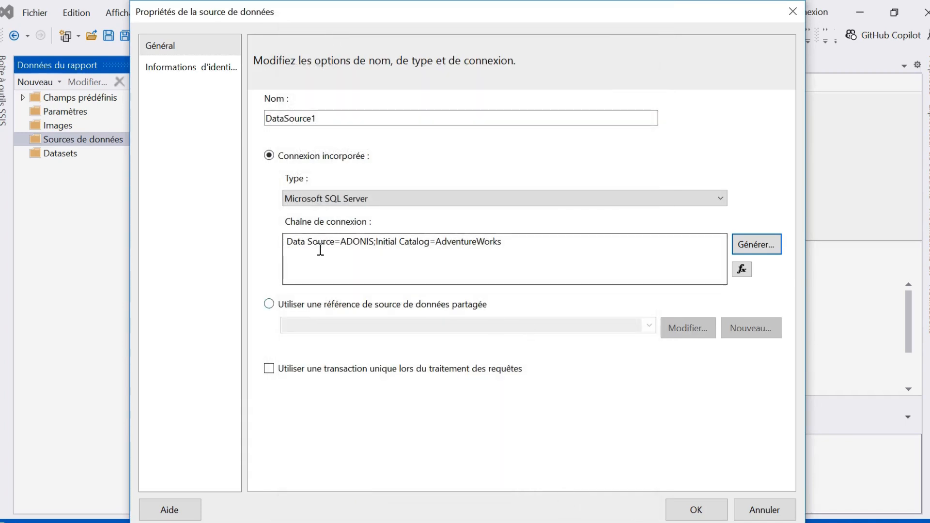
left_click(175, 69)
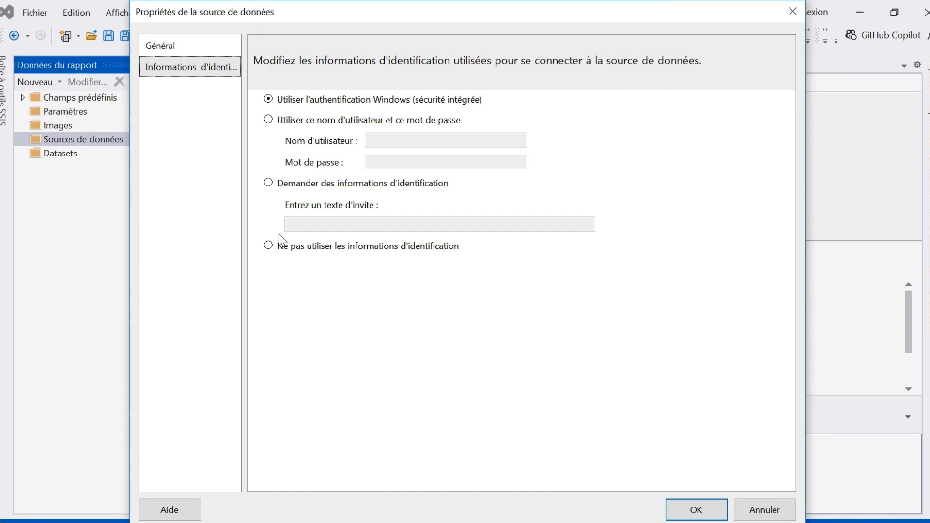
left_click(695, 509)
left_click(53, 167)
right_click(53, 168)
left_click(114, 177)
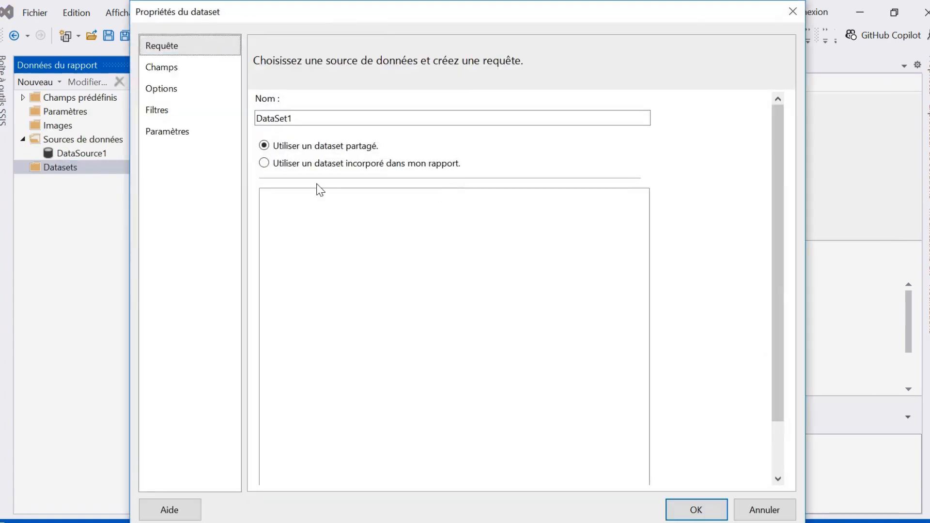
scroll(396, 218, "down", 1)
left_click(264, 136)
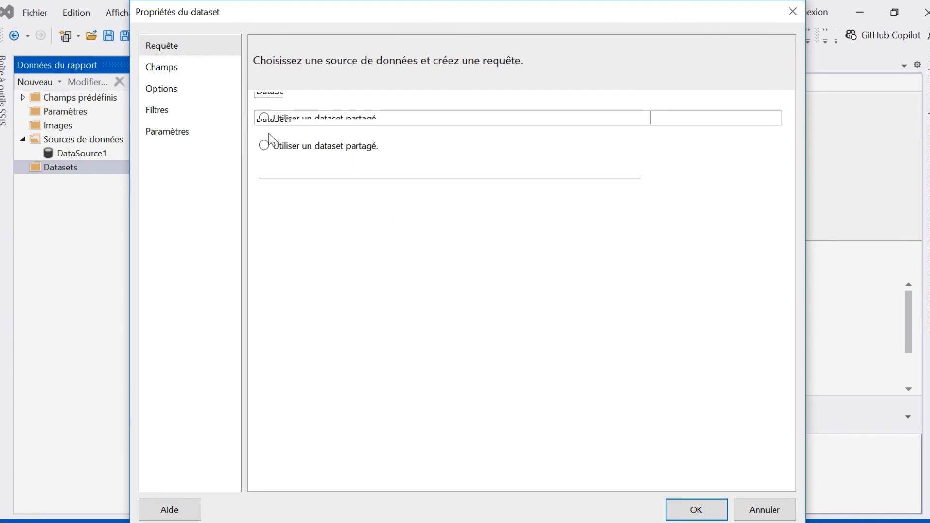
left_click(502, 217)
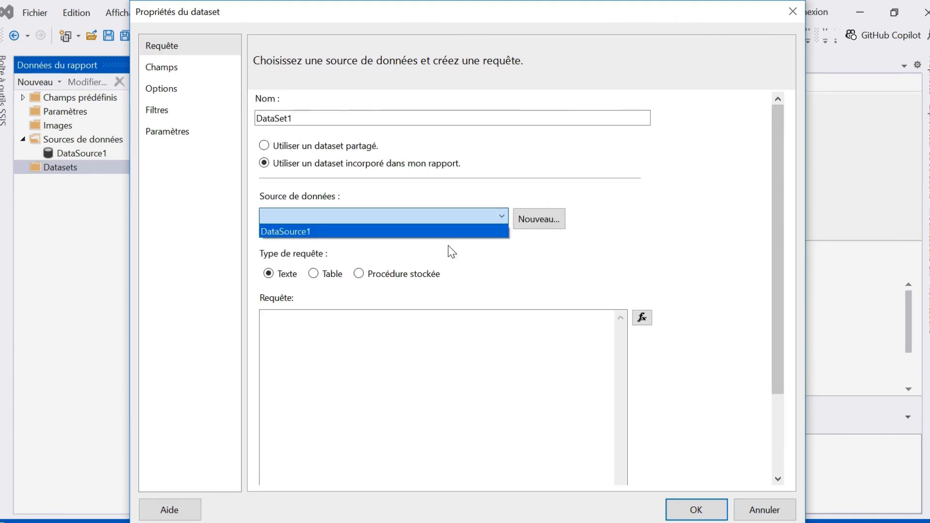
left_click(783, 274)
left_click(478, 221)
left_click(432, 232)
left_click_drag(773, 246, 775, 302)
left_click(459, 324)
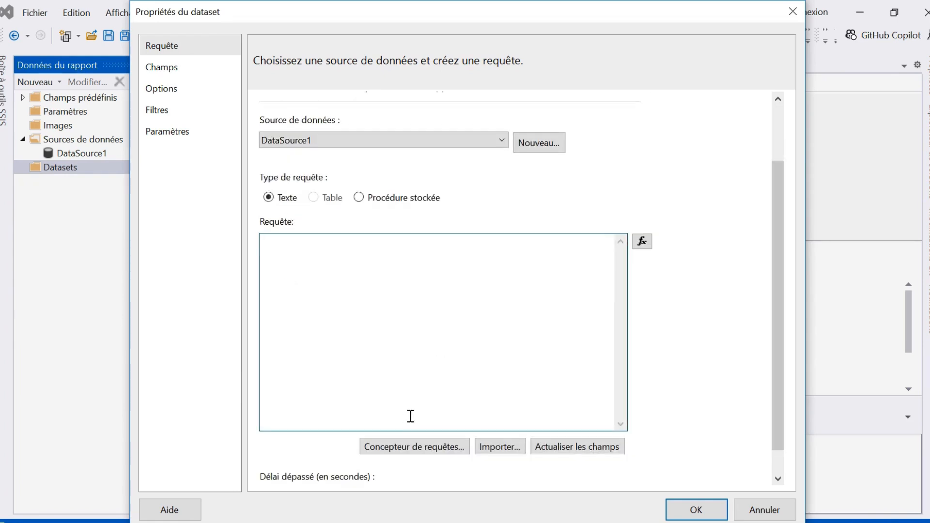
key("ctrl+v")
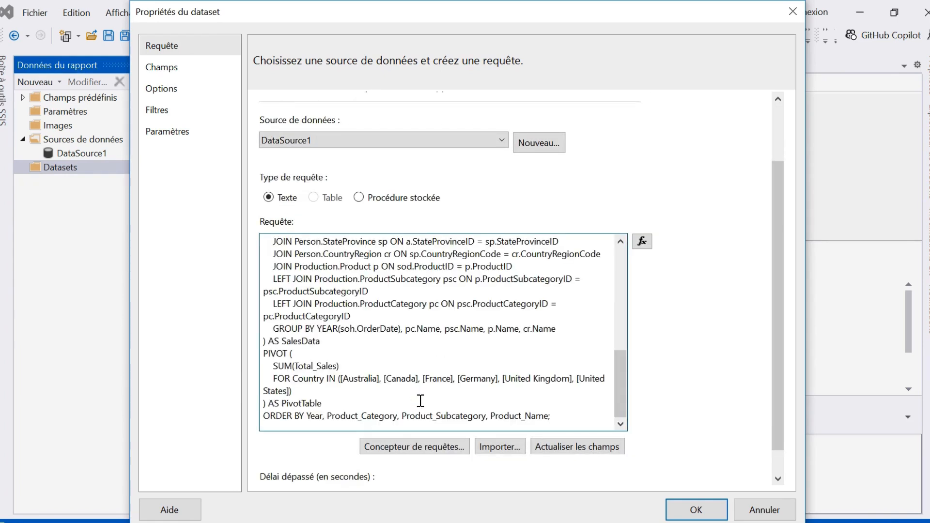
left_click(557, 448)
left_click(589, 260)
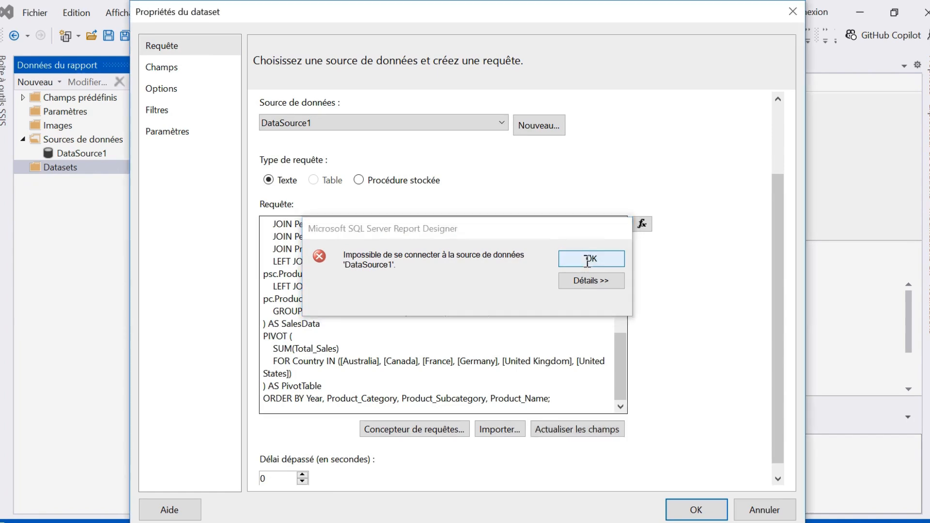
left_click(797, 11)
Set DataSource1 to connect with Windows authentication (integrated security)
left_click(118, 153)
double_click(119, 153)
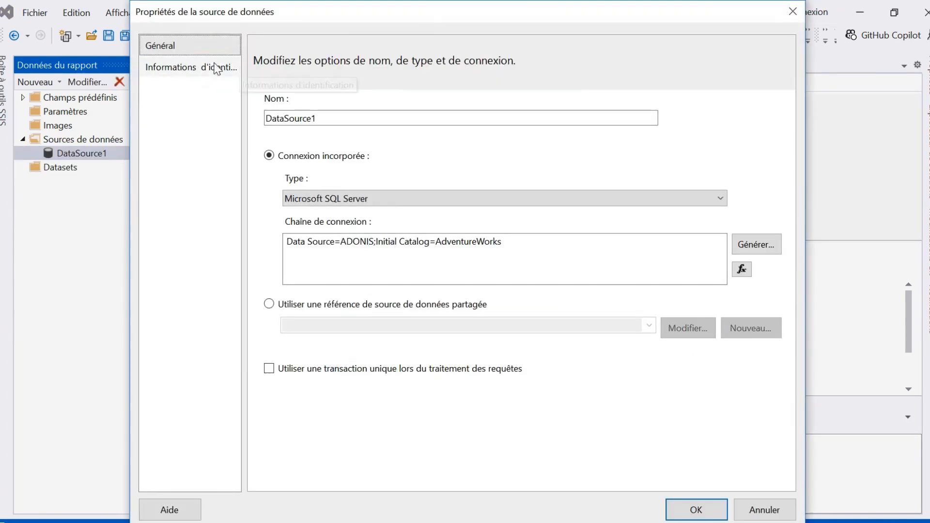
left_click(203, 70)
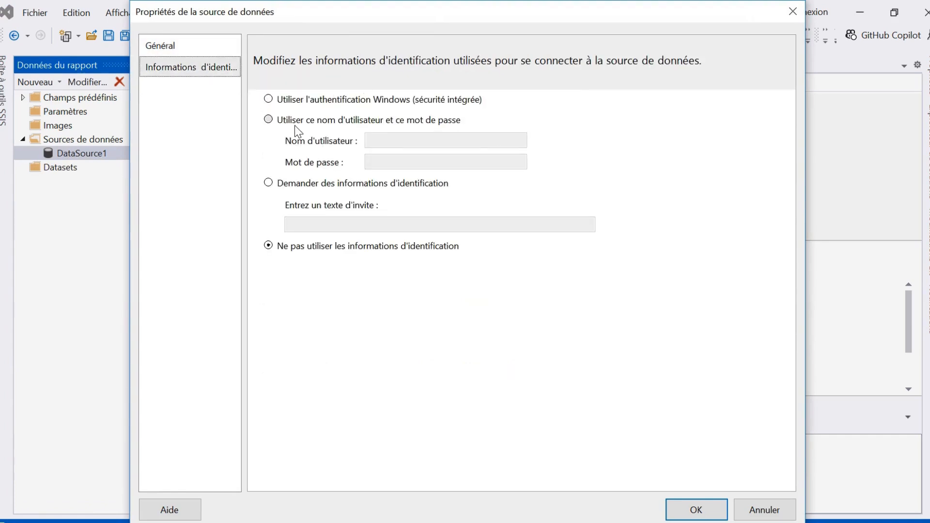
left_click(276, 99)
left_click(671, 506)
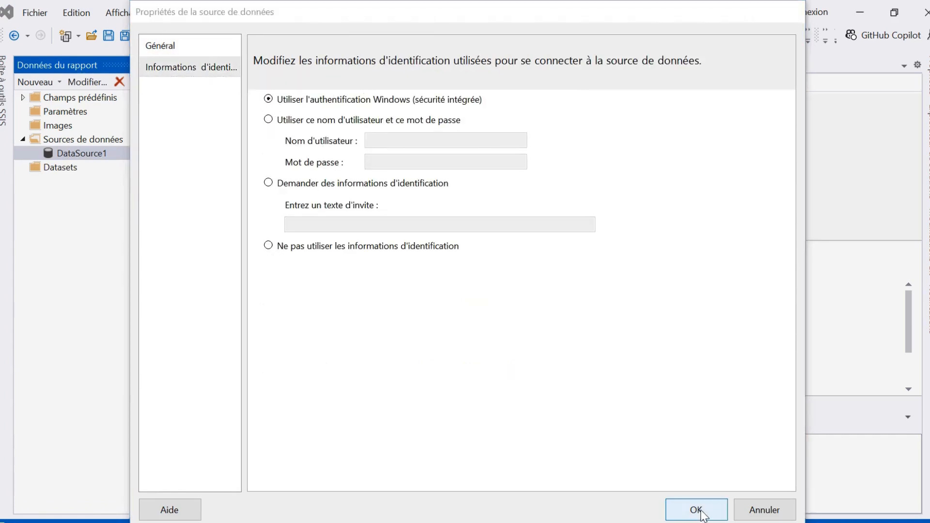
Start a new dataset named DataSetAdv, embedded in the report and using DataSource1
left_click(75, 169)
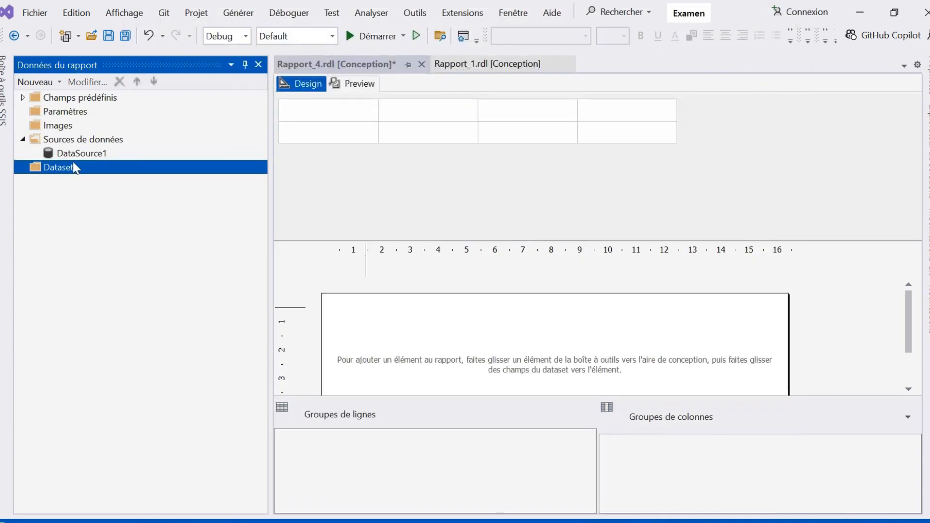
right_click(83, 171)
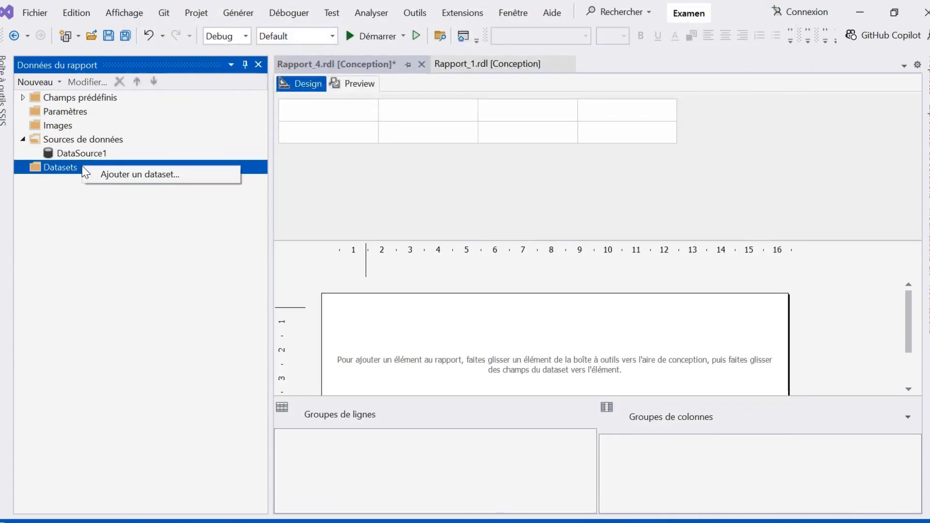
left_click(131, 175)
left_click(321, 119)
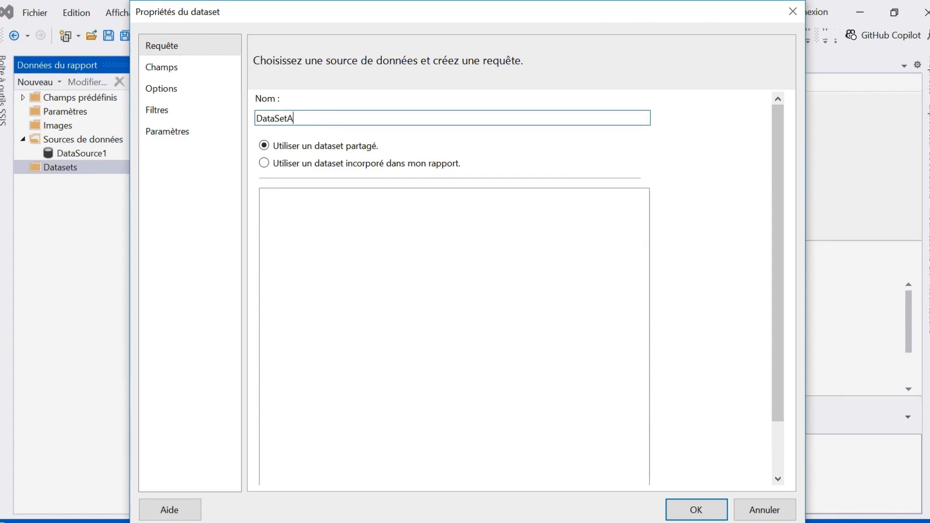
left_click(265, 164)
left_click(471, 223)
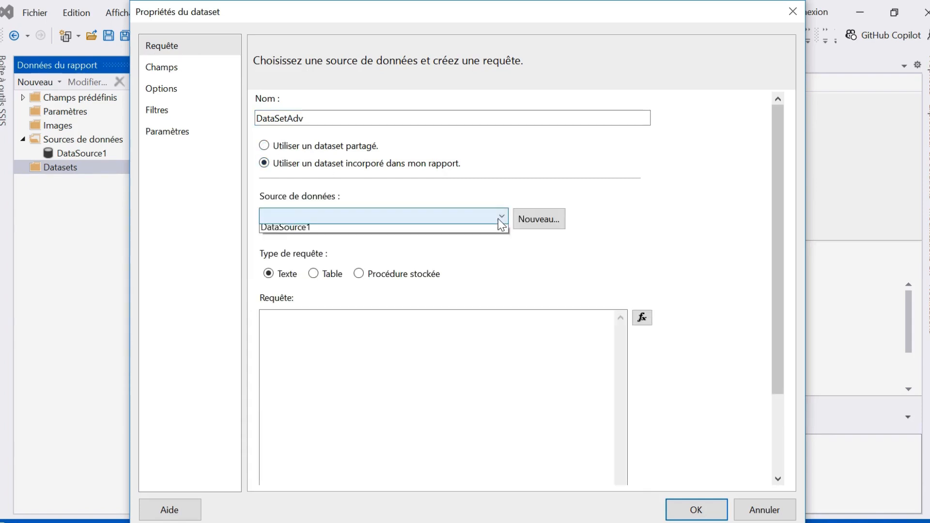
left_click(387, 234)
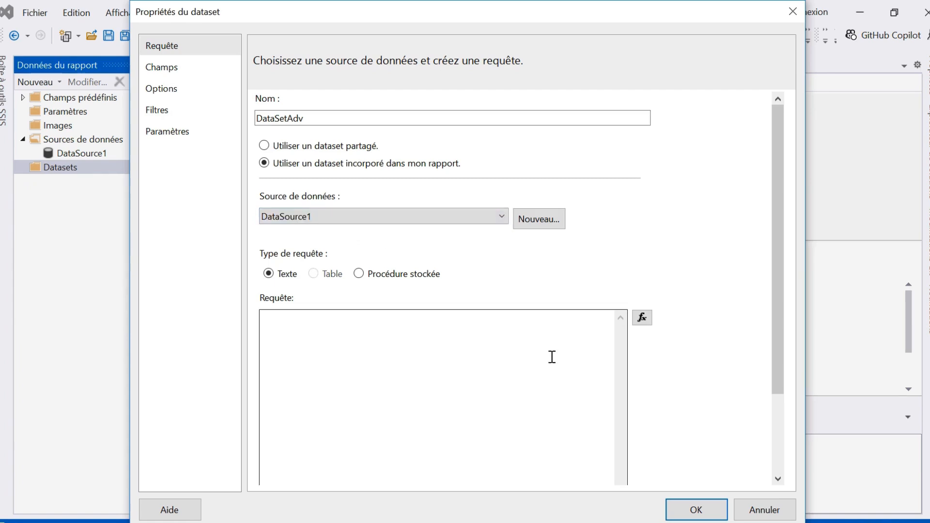
Paste the PIVOT sales-by-country query into DataSetAdv, refresh and check its fields, and accept the dataset
left_click(556, 372)
key("ctrl+v")
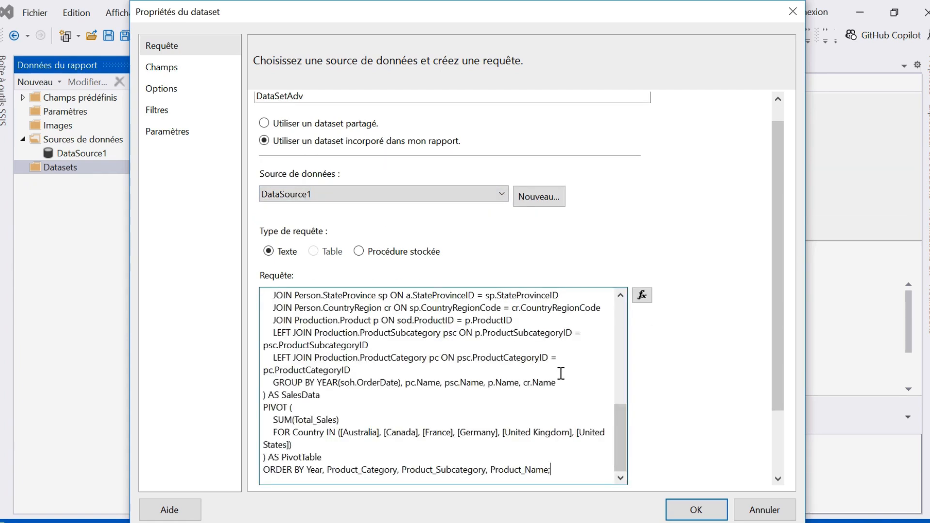
left_click_drag(783, 376, 769, 409)
left_click(558, 458)
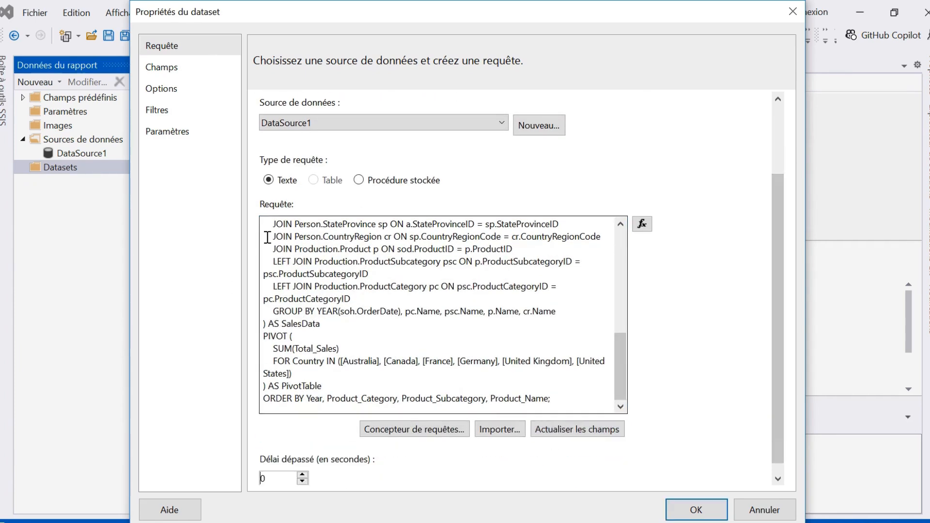
left_click(177, 72)
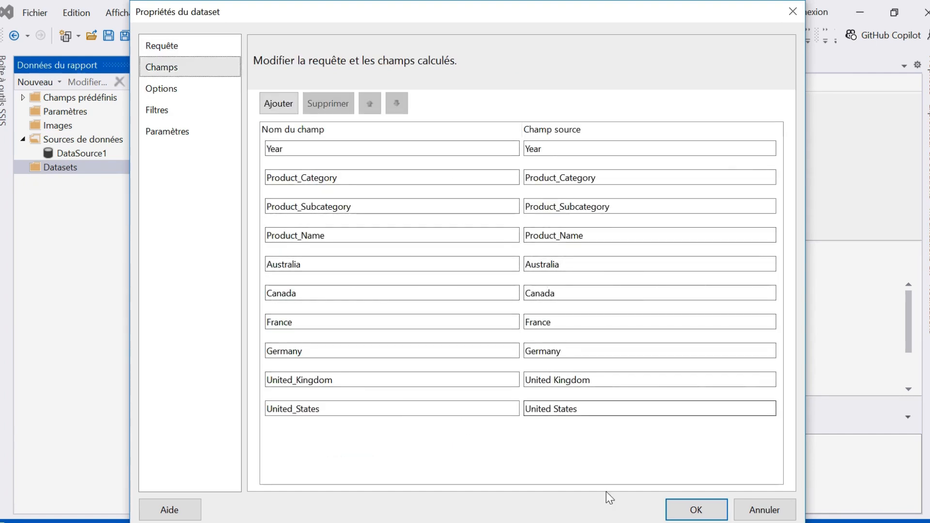
left_click(698, 517)
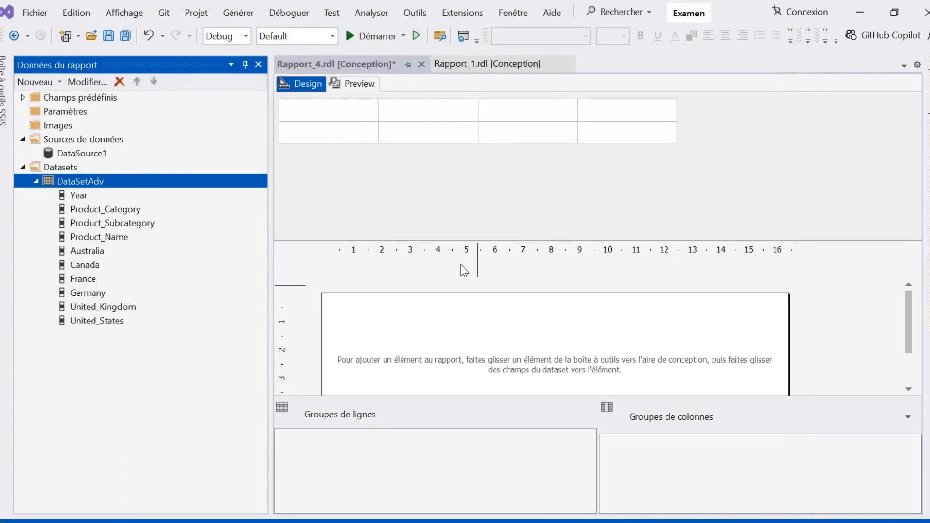
Insert a table into the body of Rapport_4
right_click(480, 333)
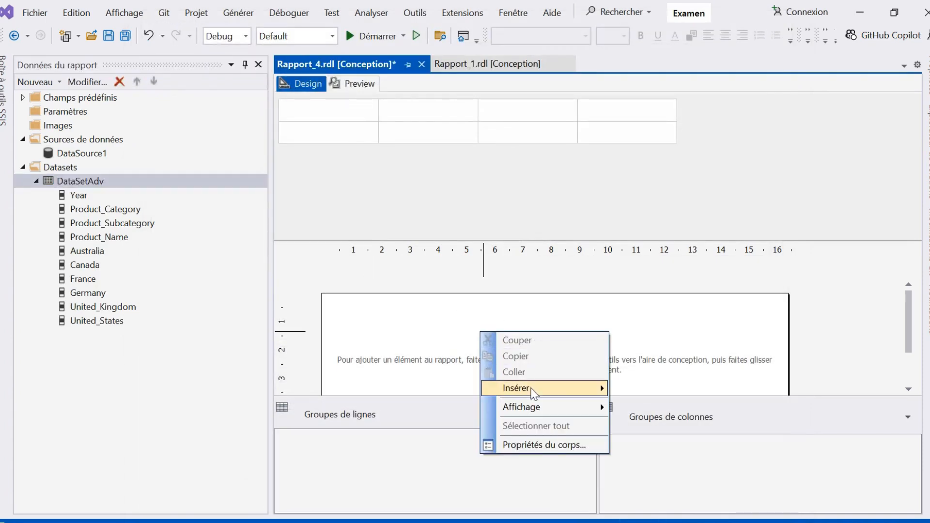
mouse_move(531, 388)
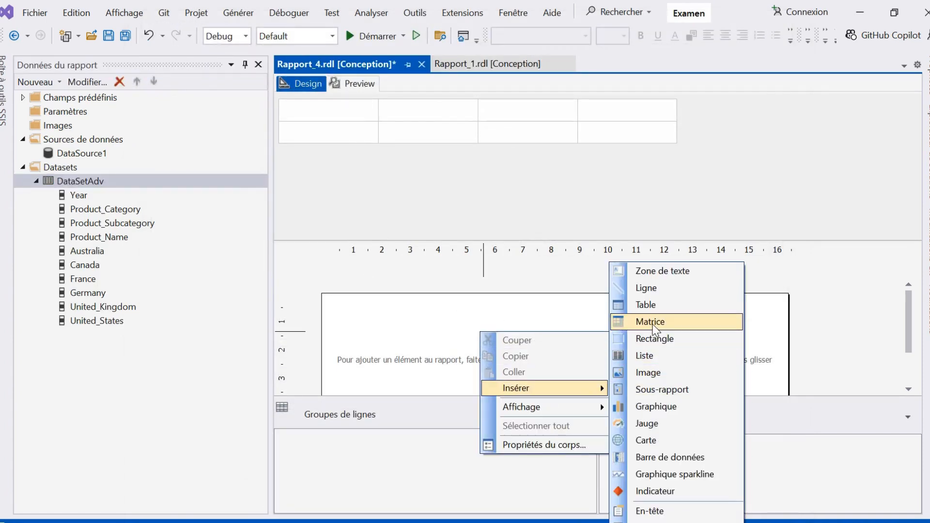
left_click(640, 305)
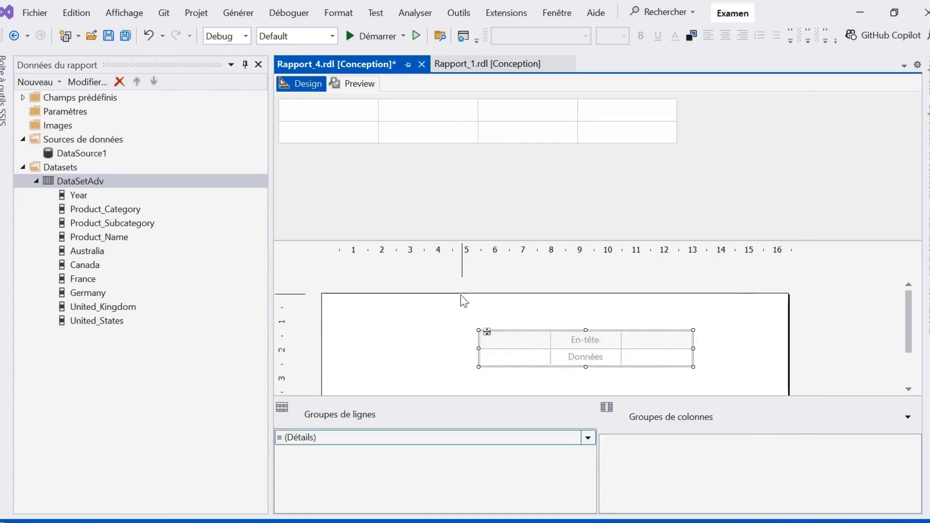
Fill the table's columns with the Year, Product_Category and Product_Subcategory fields, and add Product_Name as a fourth column
left_click(83, 195)
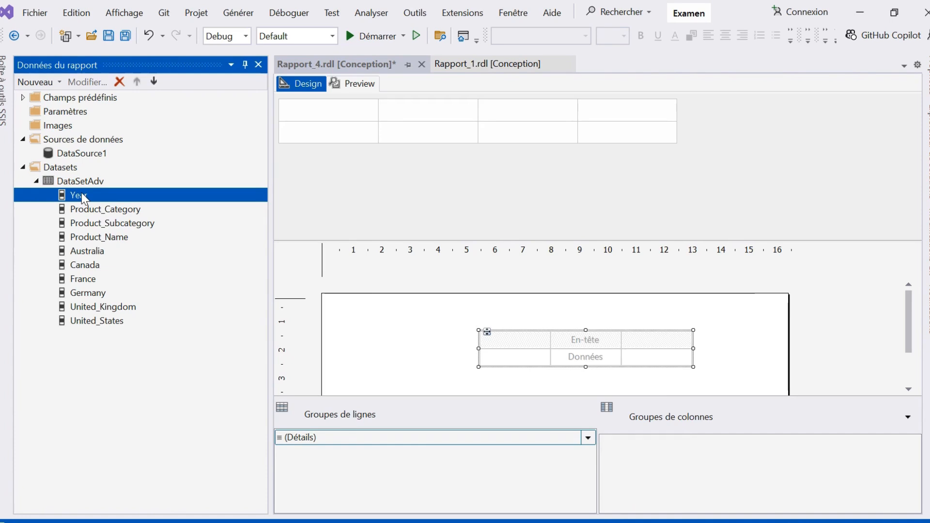
left_click_drag(81, 193, 509, 350)
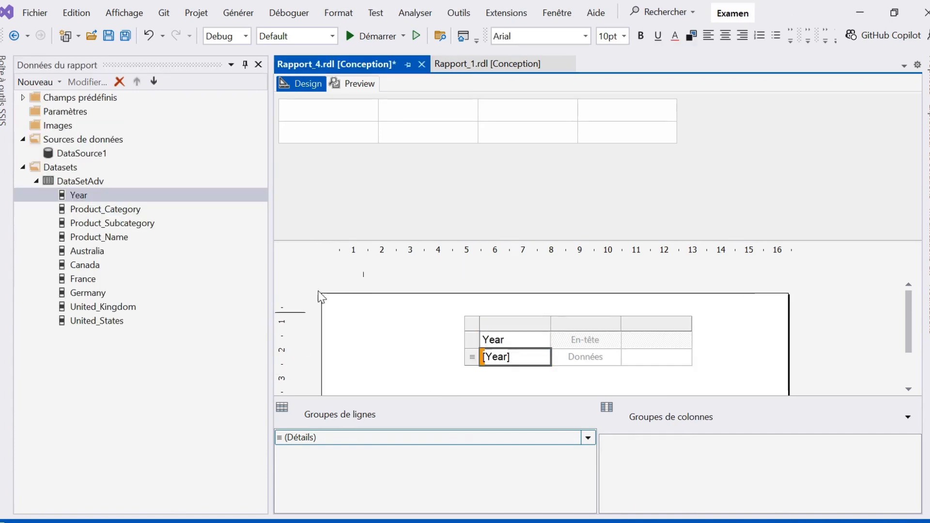
left_click(136, 211)
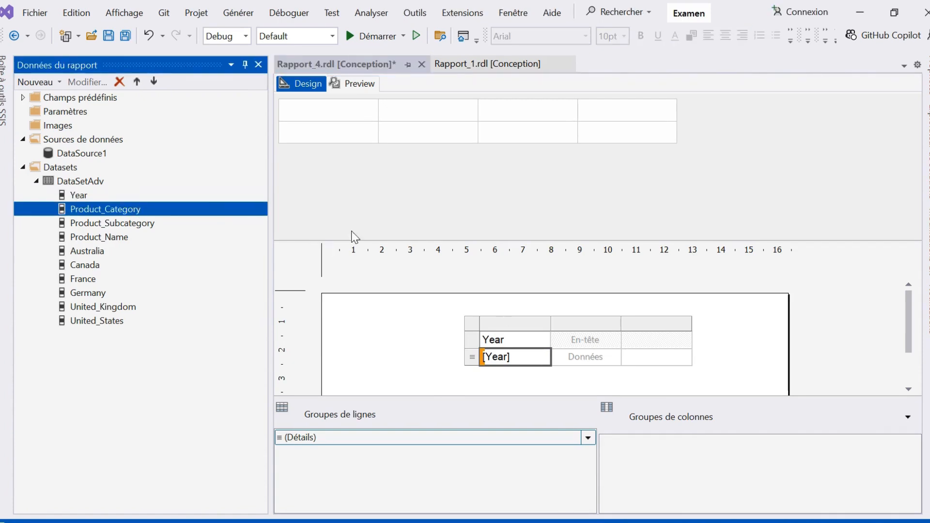
left_click_drag(255, 208, 582, 341)
left_click(184, 224)
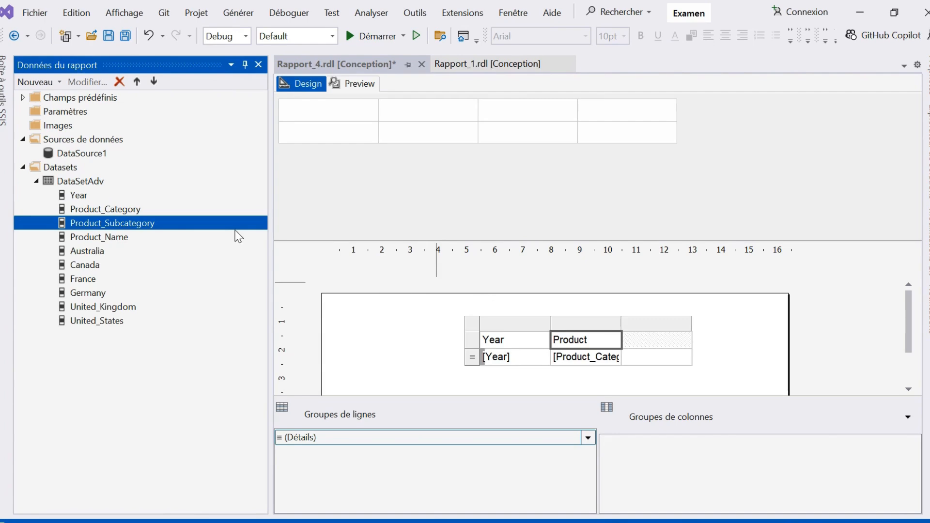
left_click_drag(238, 232, 651, 365)
left_click_drag(110, 241, 687, 356)
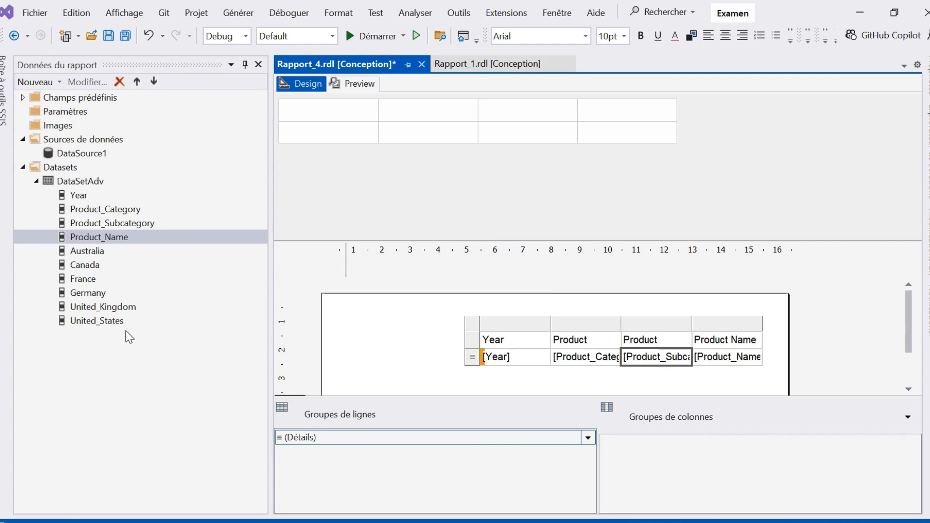
Add the Australia field as a new column after Product_Name and check the expected Rapport_4 layout in the assignment PDF
left_click_drag(92, 252, 741, 350)
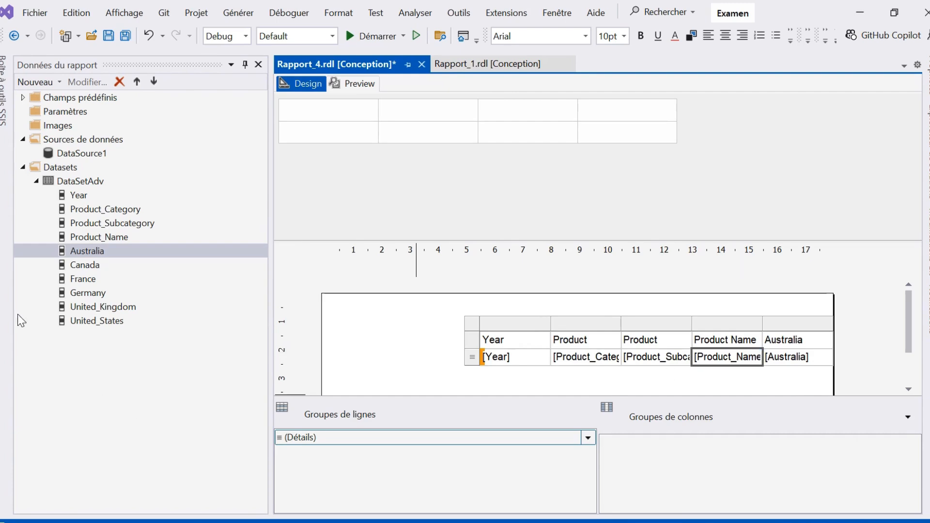
key("alt+Tab")
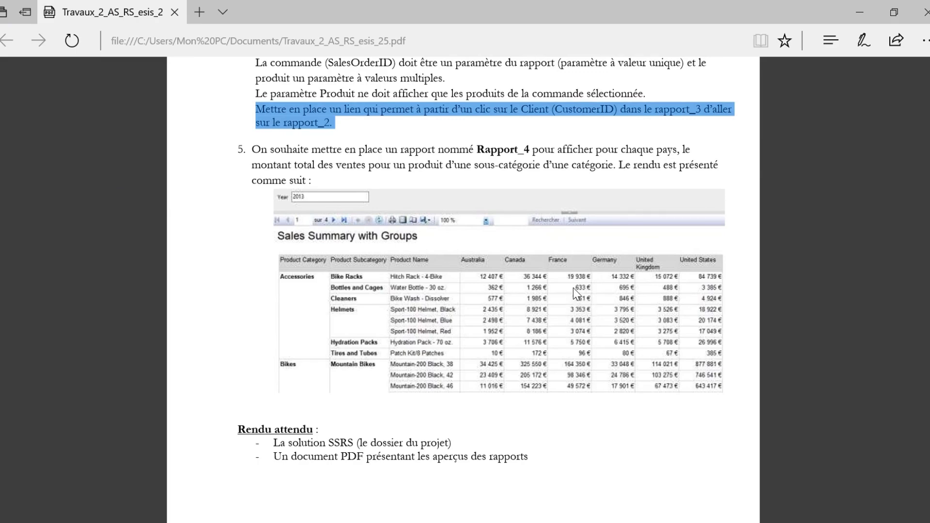
key("alt+Tab")
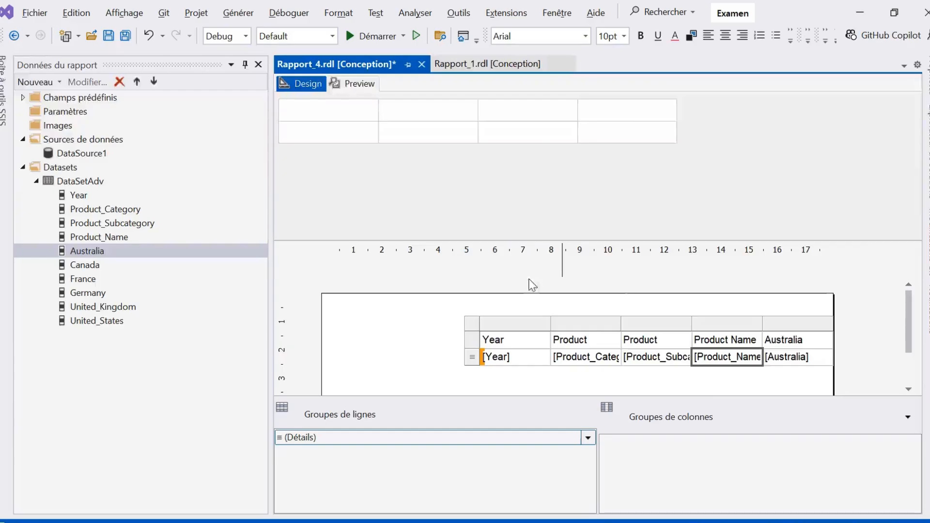
Move the whole table closer to the left edge of the report body to make room for more columns
left_click(481, 325)
left_click(472, 324)
left_click_drag(484, 328, 349, 327)
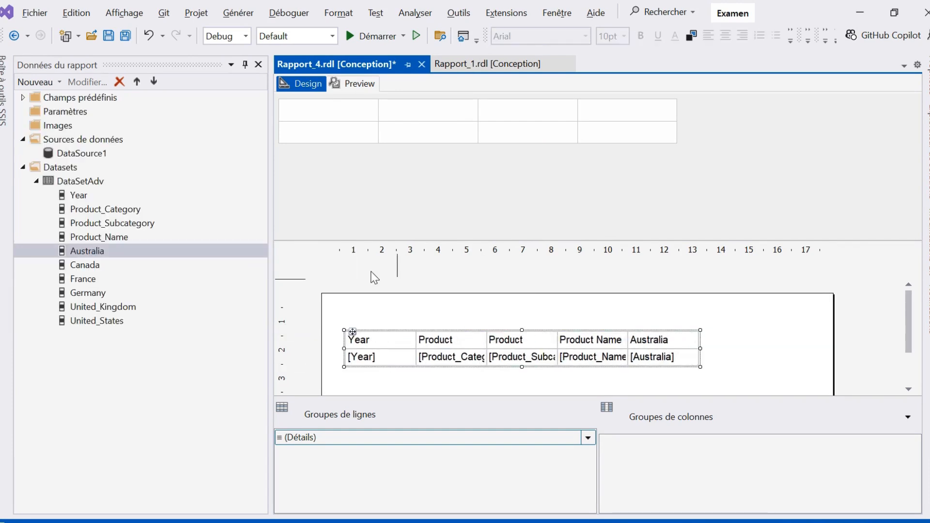
Add the Canada, France and Germany fields as new columns after Australia
left_click_drag(99, 267, 676, 354)
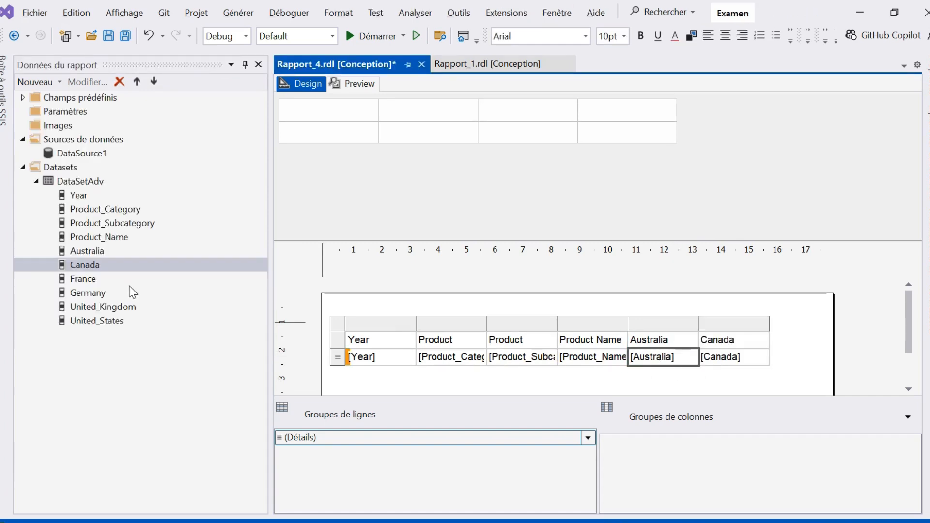
left_click(86, 279)
left_click_drag(86, 279, 768, 355)
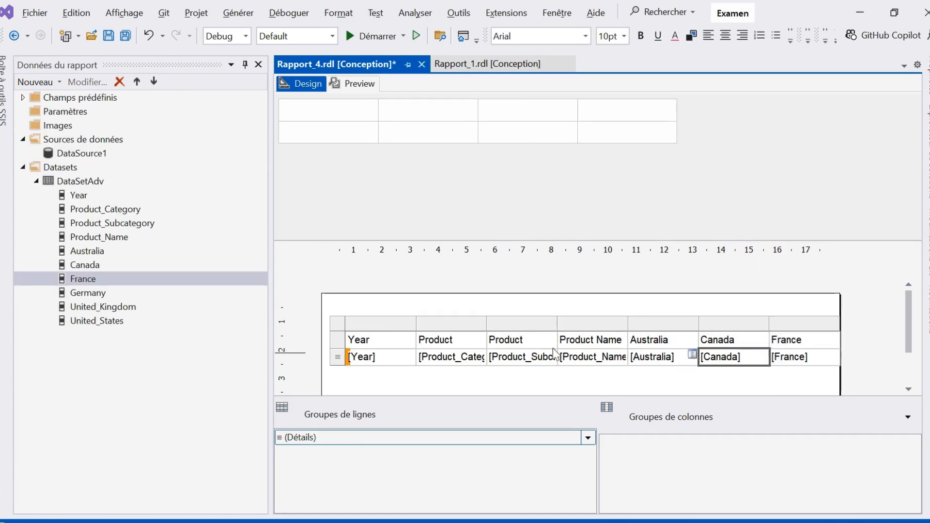
left_click(90, 294)
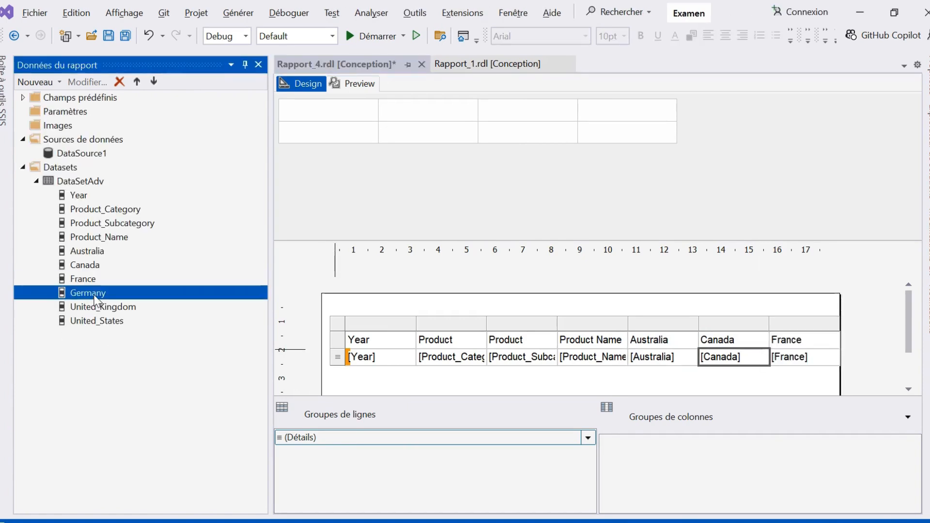
left_click_drag(92, 296, 826, 342)
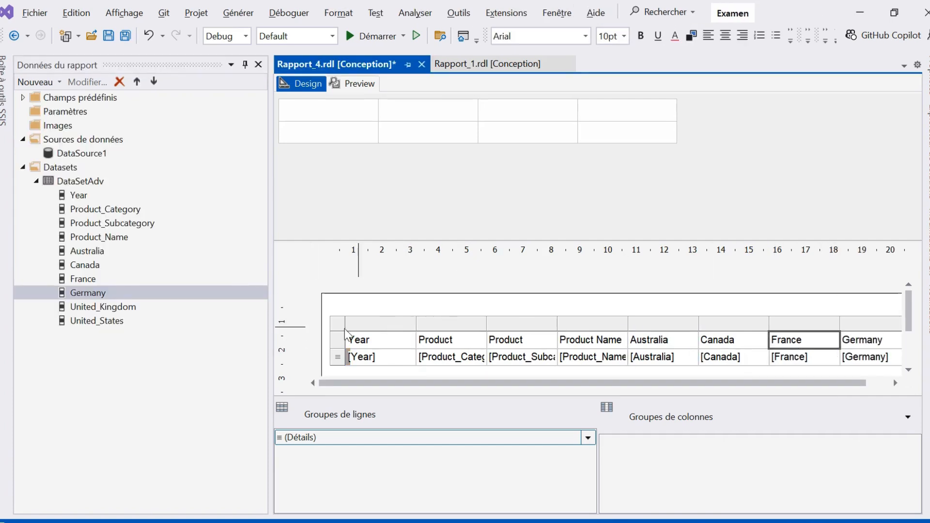
Shift the table flush against the left edge of the report body
left_click_drag(130, 309, 212, 324)
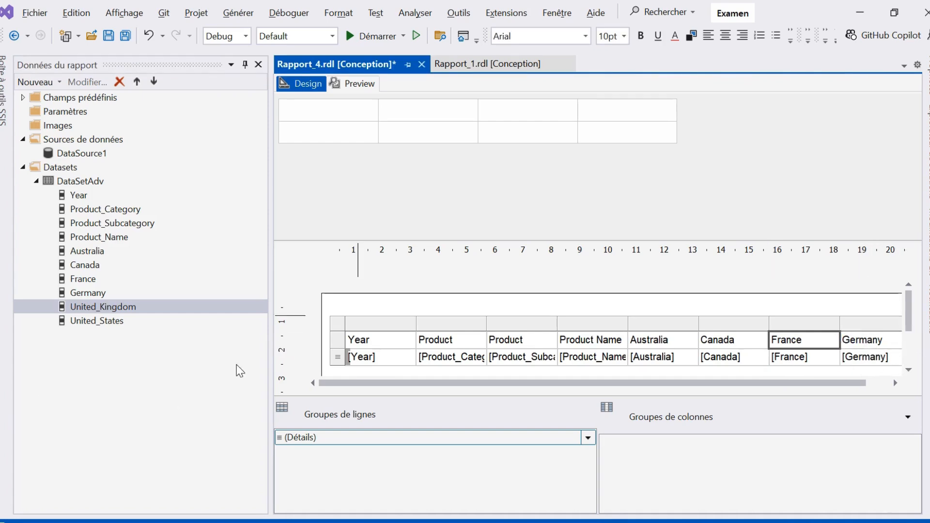
left_click(336, 328)
left_click_drag(353, 332, 288, 333)
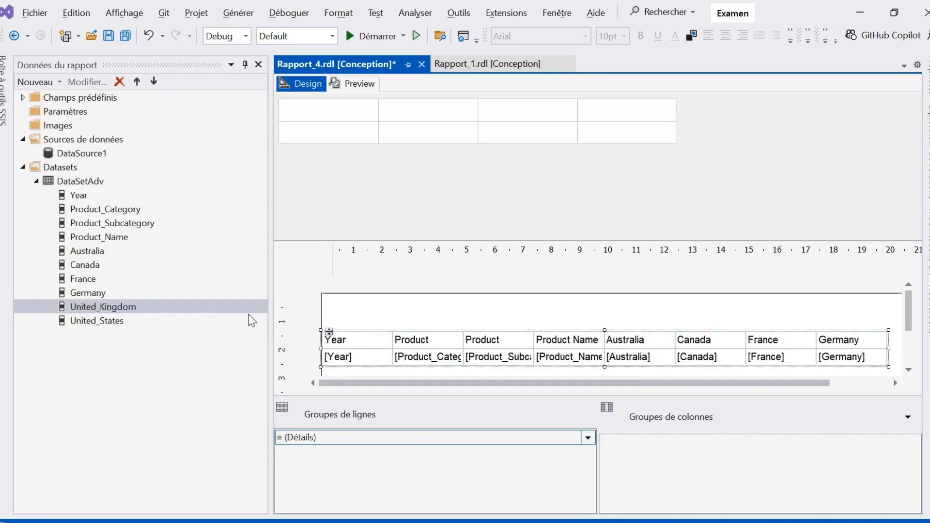
Add the United_Kingdom and United_States fields as the last two columns of the table
left_click(103, 310)
left_click_drag(98, 311, 875, 345)
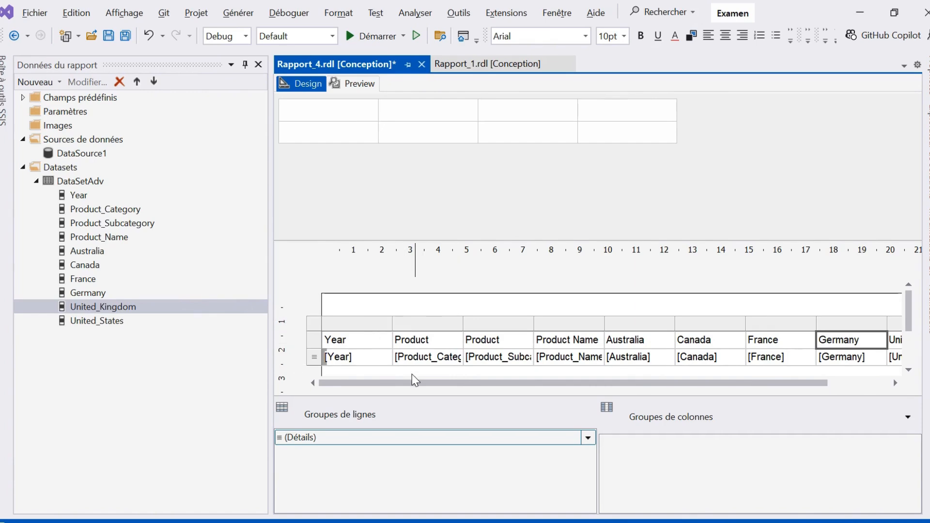
left_click_drag(413, 383, 475, 383)
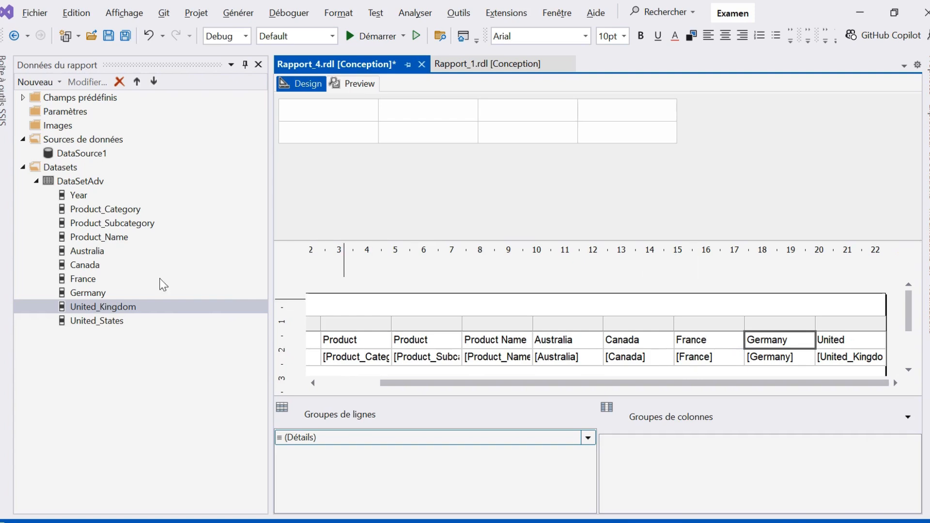
left_click_drag(110, 325, 886, 370)
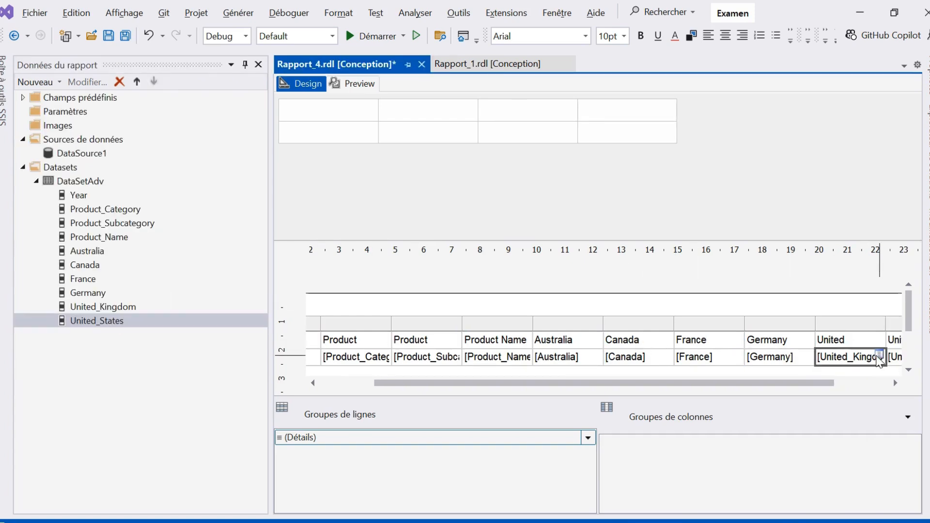
Preview Rapport_4 and compare its rows and country columns with the layout requested in the assignment
left_click(356, 85)
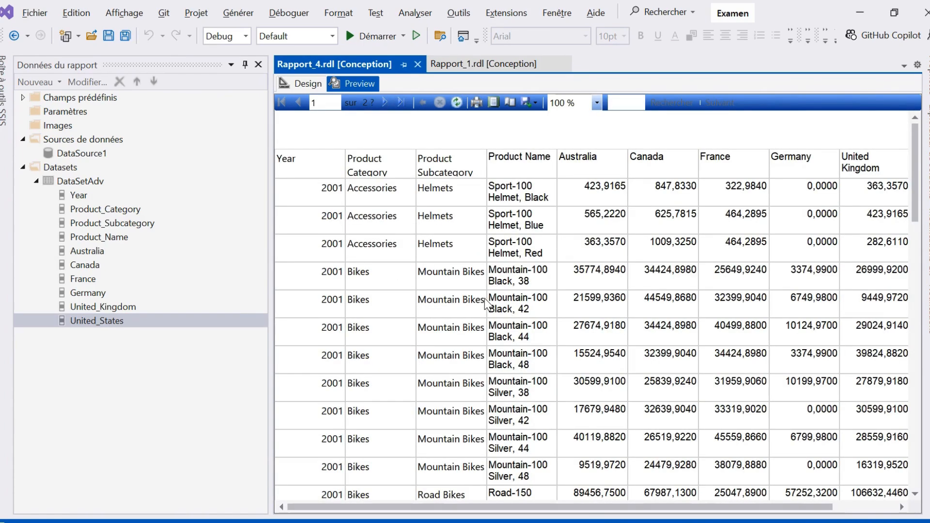
scroll(486, 303, "down", 3)
scroll(544, 416, "up", 3)
left_click_drag(486, 507, 591, 509)
key("alt+Tab")
key("Tab")
key("alt+Tab")
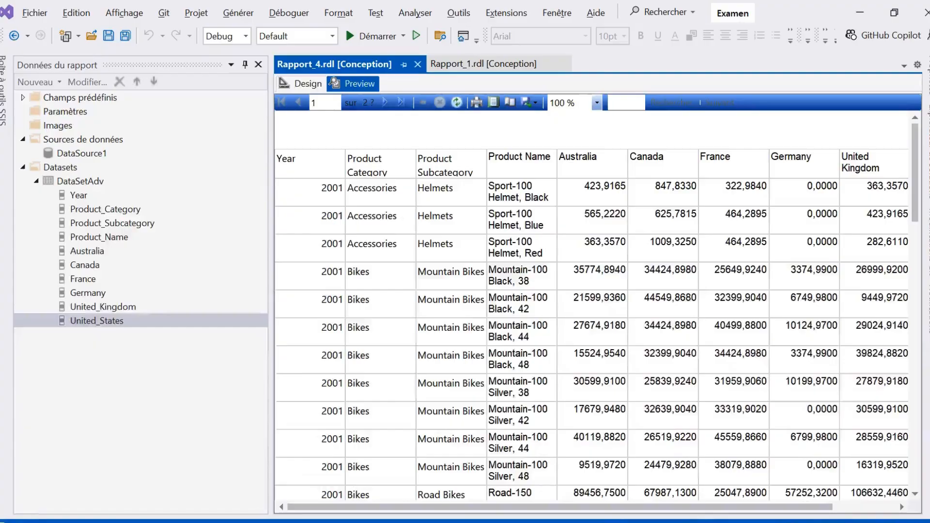
key("alt+Tab")
key("Tab")
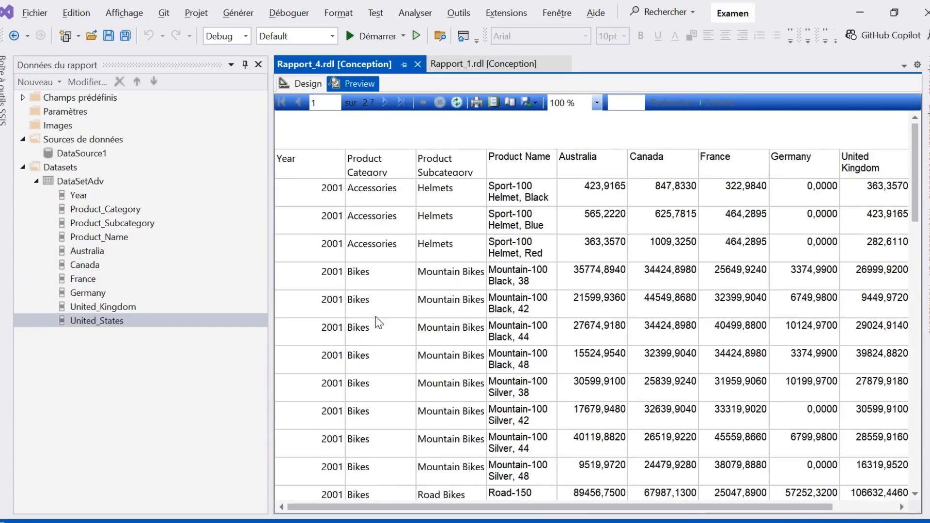
Return to the report design and add Year and Product_Category as nested row groups above the Détails group
left_click(315, 83)
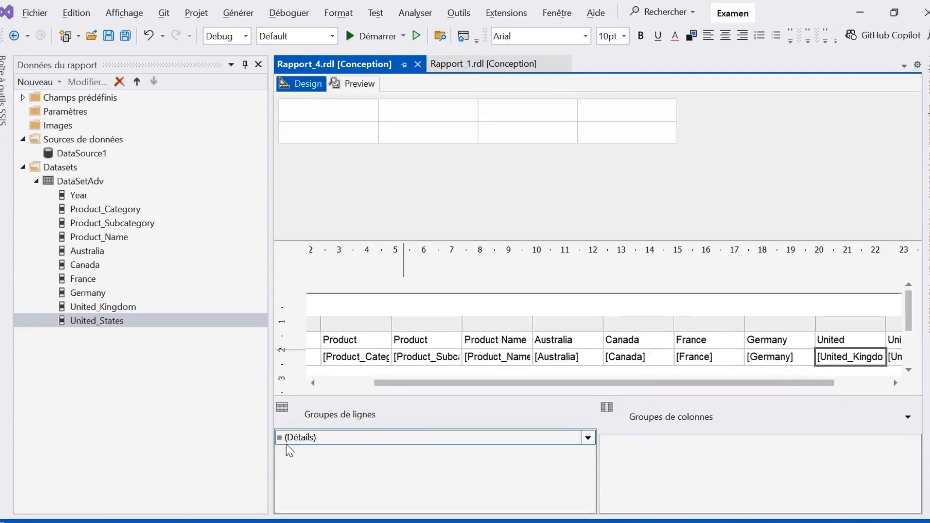
left_click(88, 197)
left_click_drag(93, 200, 354, 438)
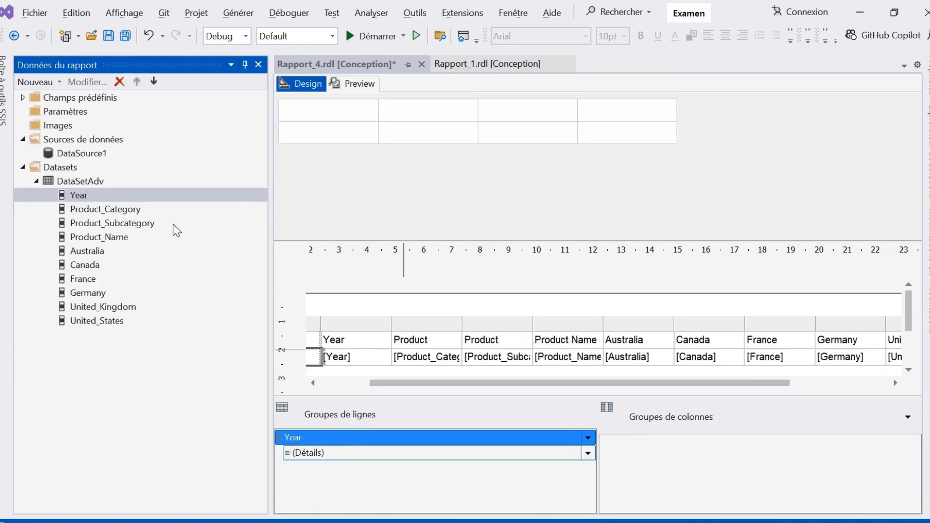
left_click(149, 215)
left_click_drag(150, 217, 370, 460)
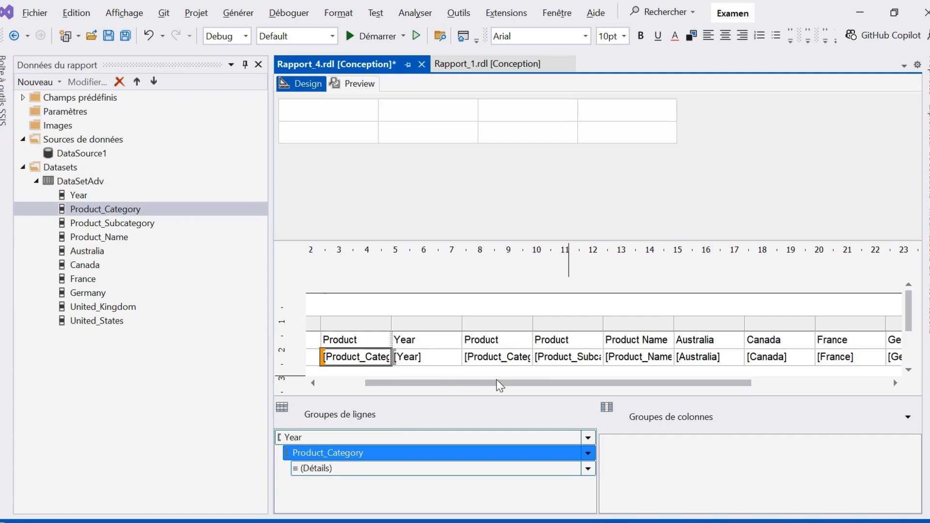
Delete the duplicate ungrouped Year and Product_Category columns from the table
left_click_drag(411, 389, 365, 394)
left_click(490, 324)
right_click(490, 324)
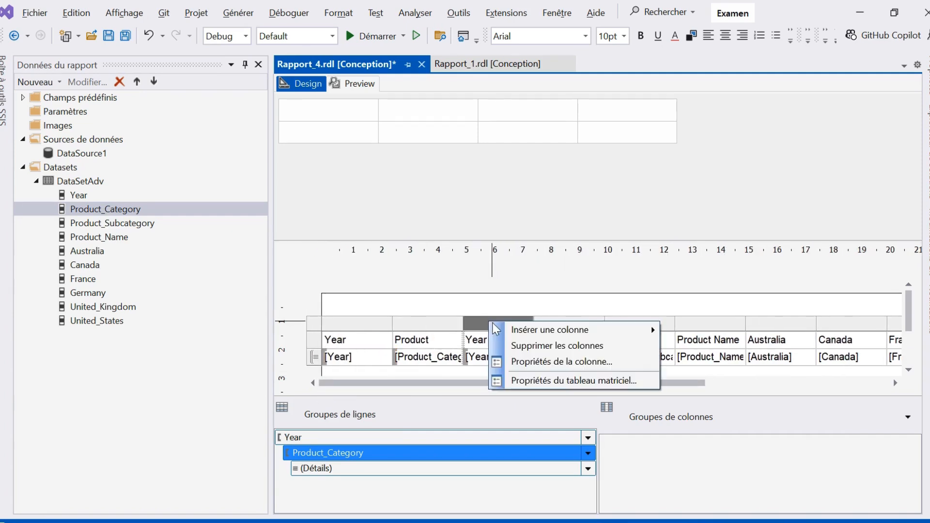
left_click(526, 346)
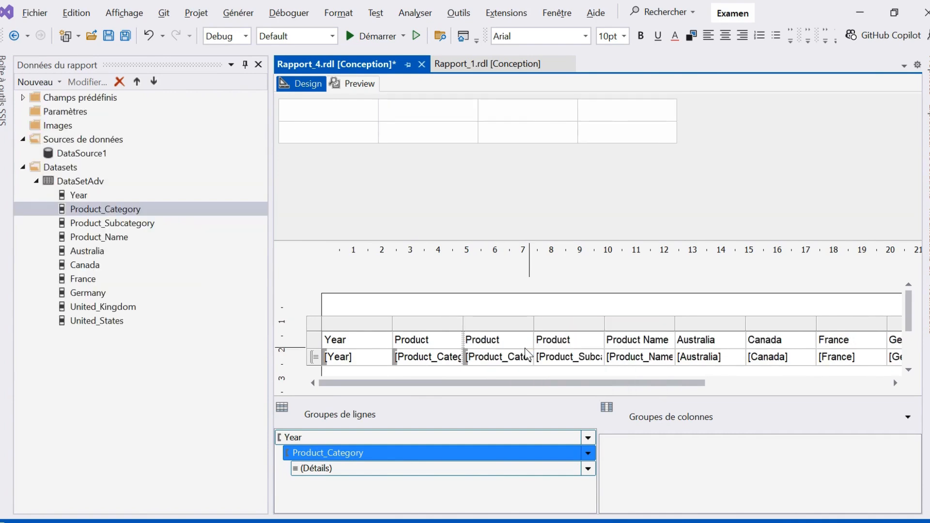
right_click(504, 329)
left_click(529, 354)
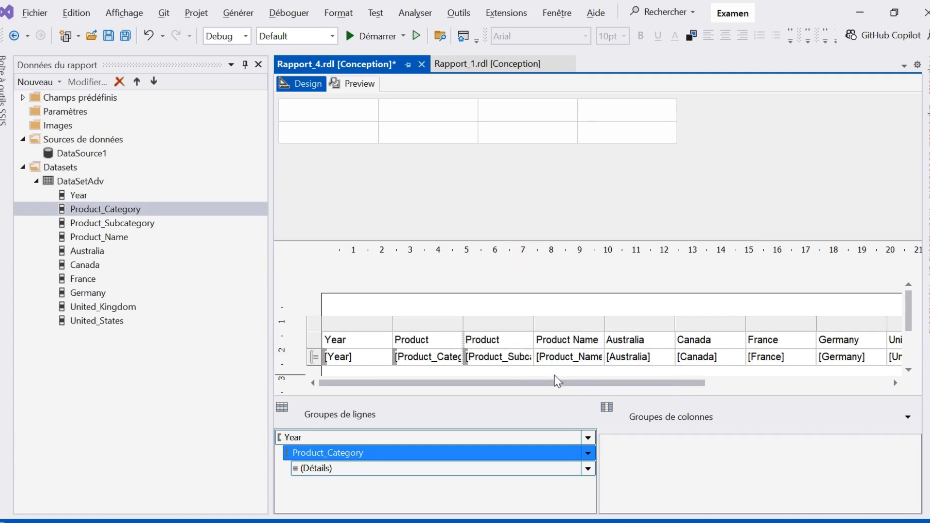
Format the Product_Name text box as euro currency (Devise) with 0 decimals and a thousands separator
left_click_drag(538, 383, 587, 385)
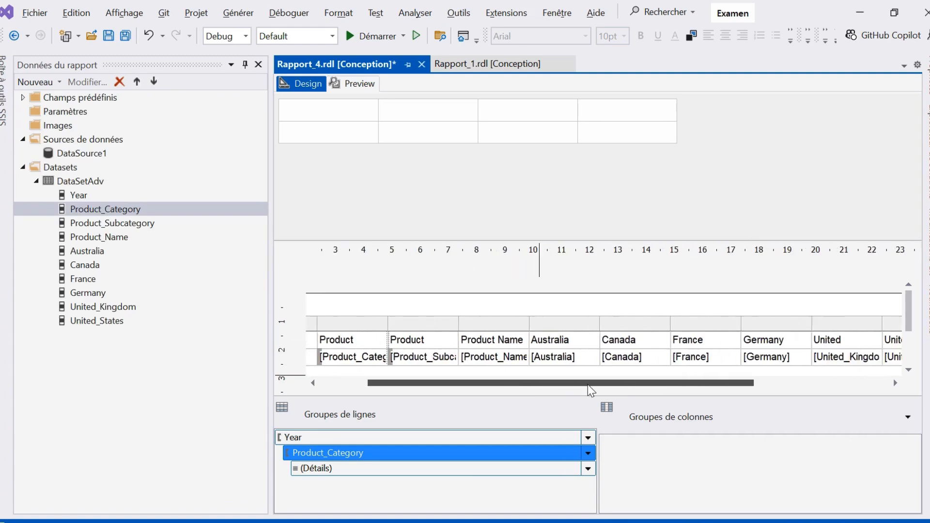
right_click(498, 359)
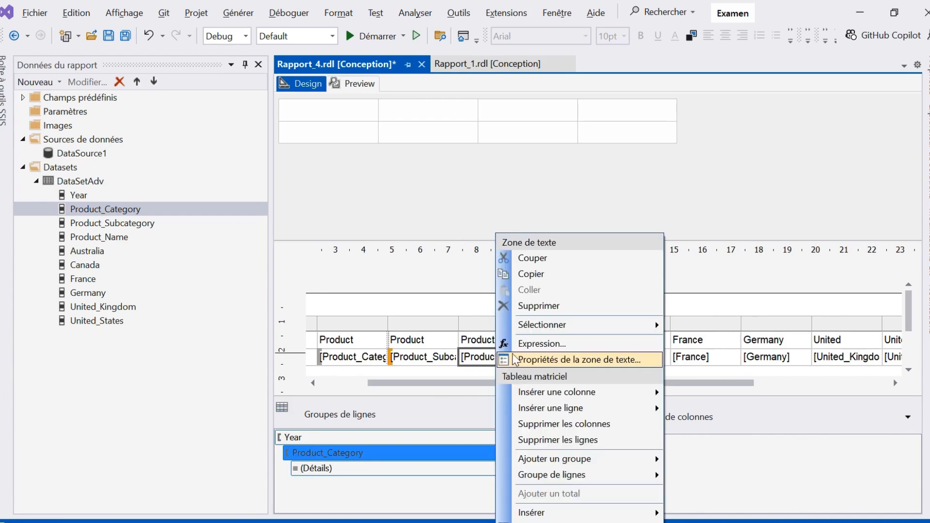
left_click(538, 357)
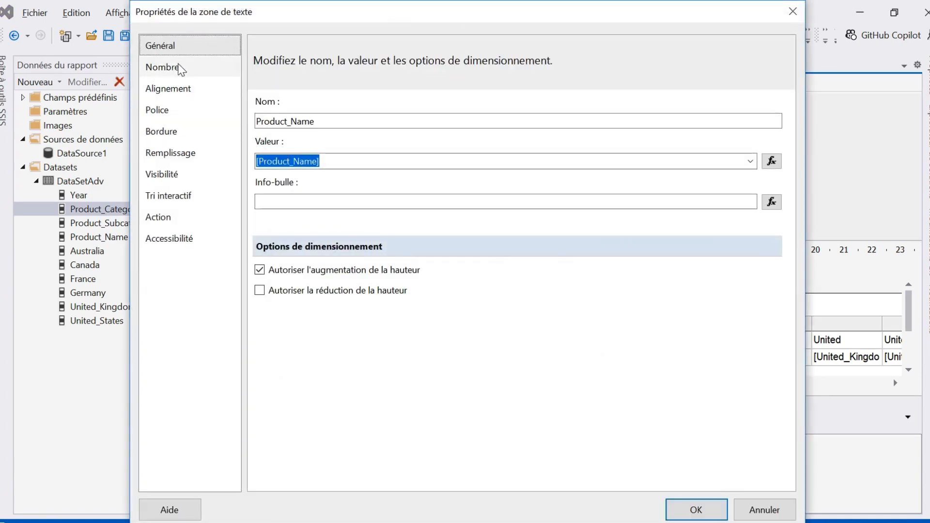
left_click(180, 68)
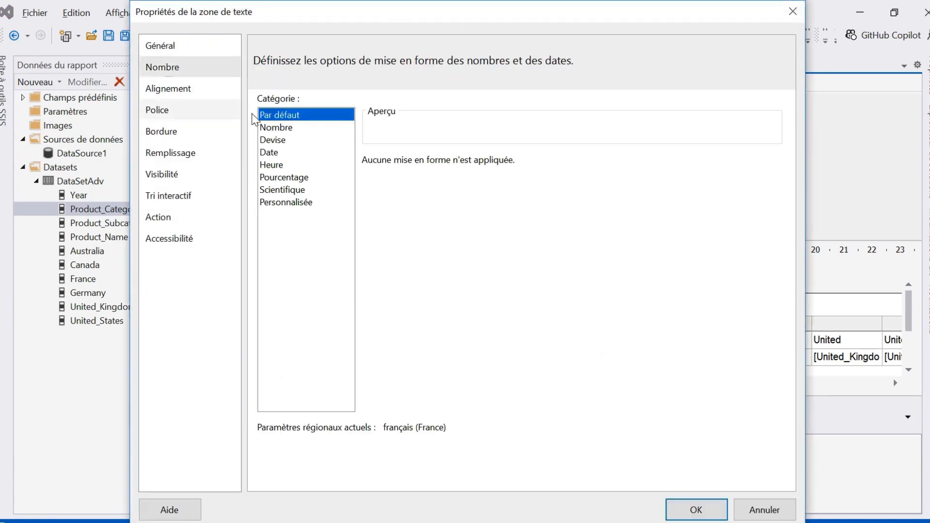
left_click(280, 128)
left_click(270, 140)
left_click(527, 163)
left_click(528, 168)
left_click(528, 168)
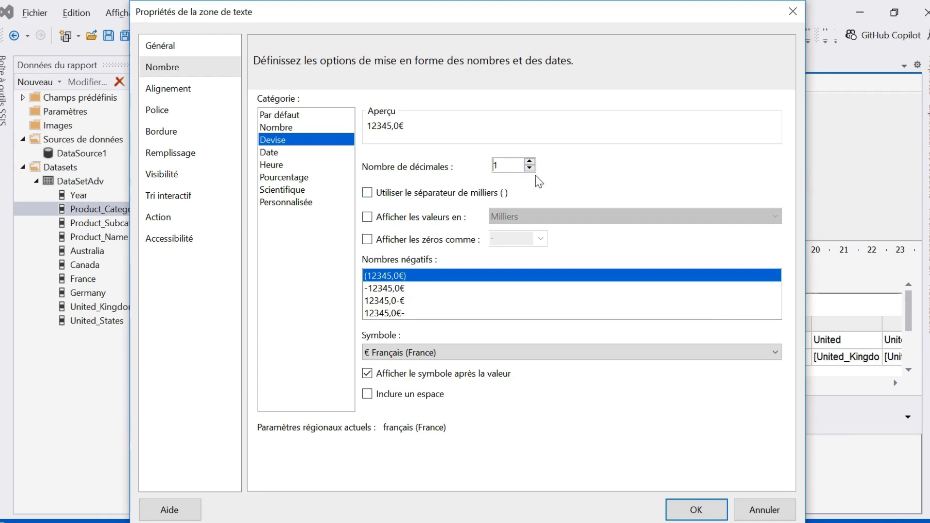
left_click(528, 168)
left_click(379, 194)
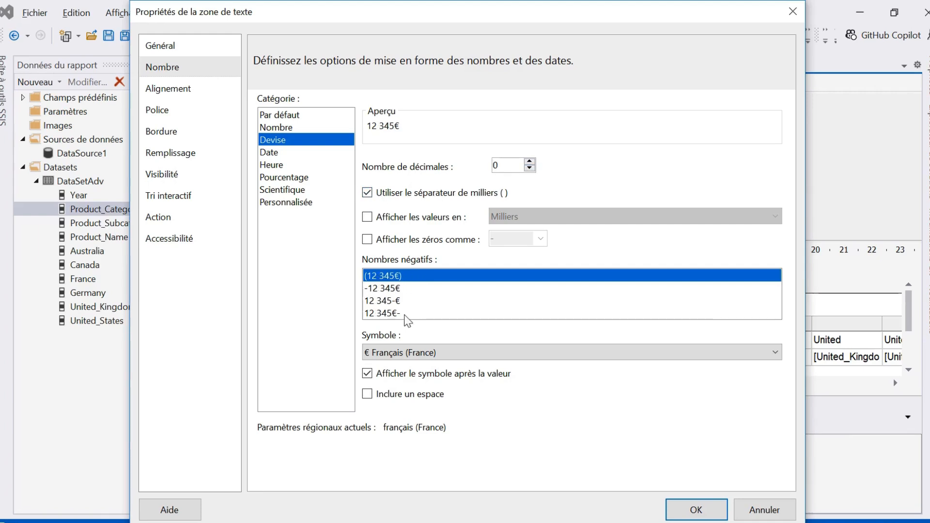
key("Return")
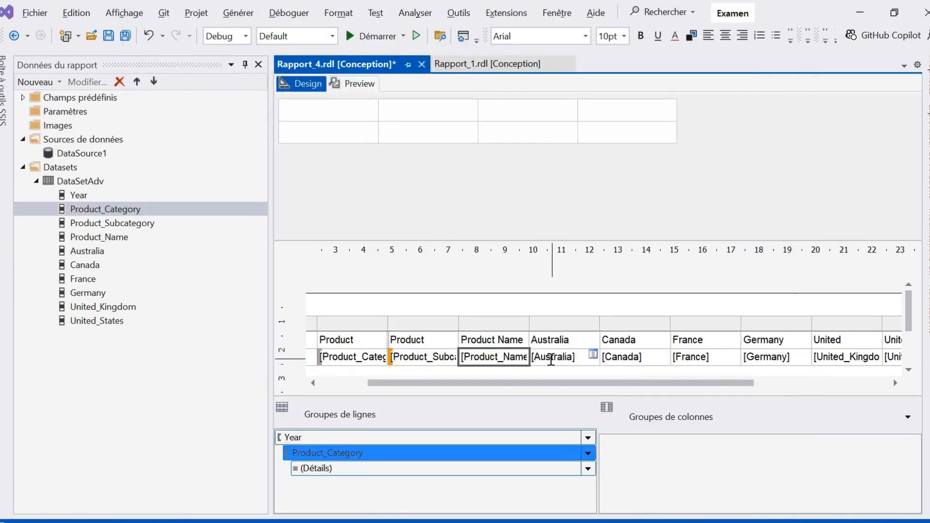
Format the Australia value cell as euro currency (Devise) with 0 decimals and the thousands separator
right_click(551, 357)
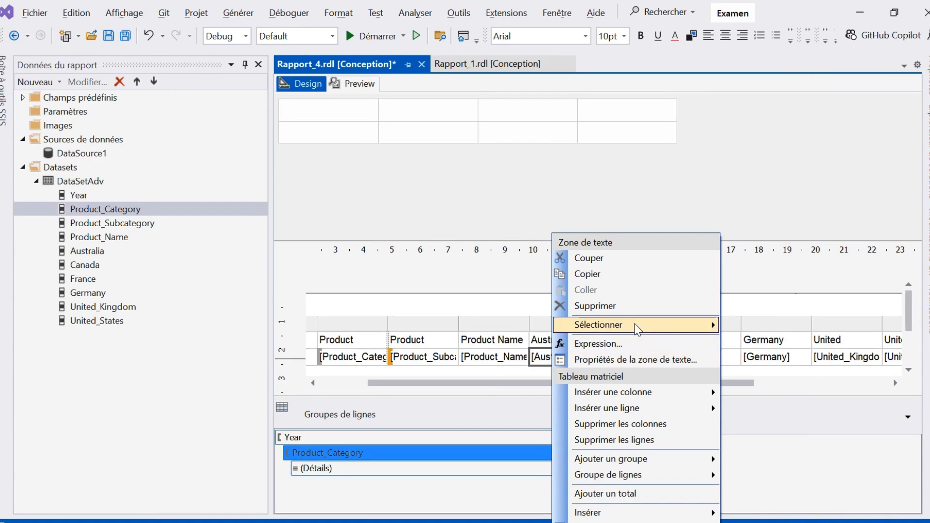
left_click(639, 359)
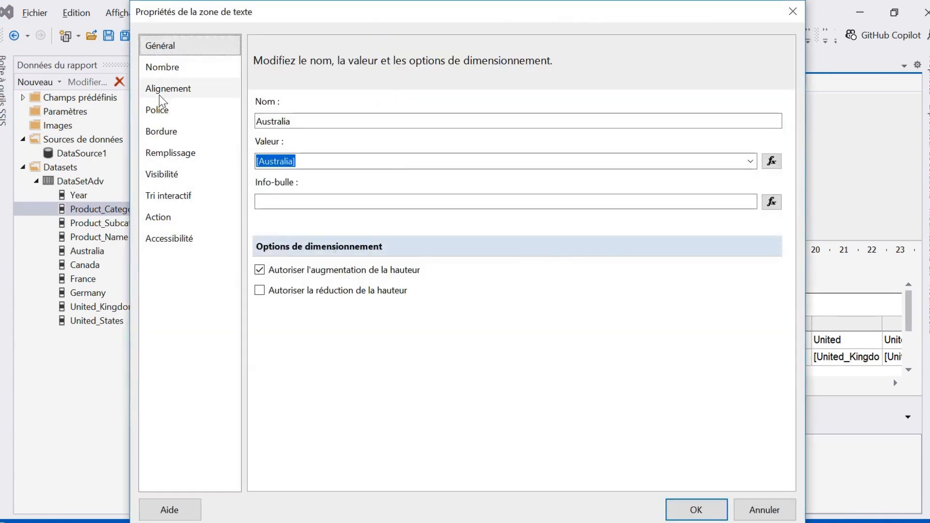
left_click(170, 71)
left_click(274, 143)
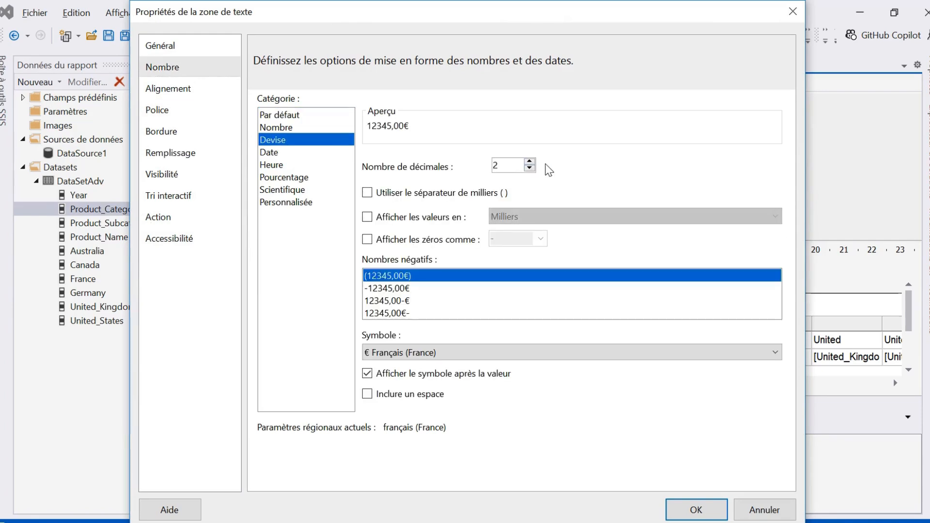
left_click(530, 168)
left_click(529, 168)
left_click(367, 192)
left_click(698, 509)
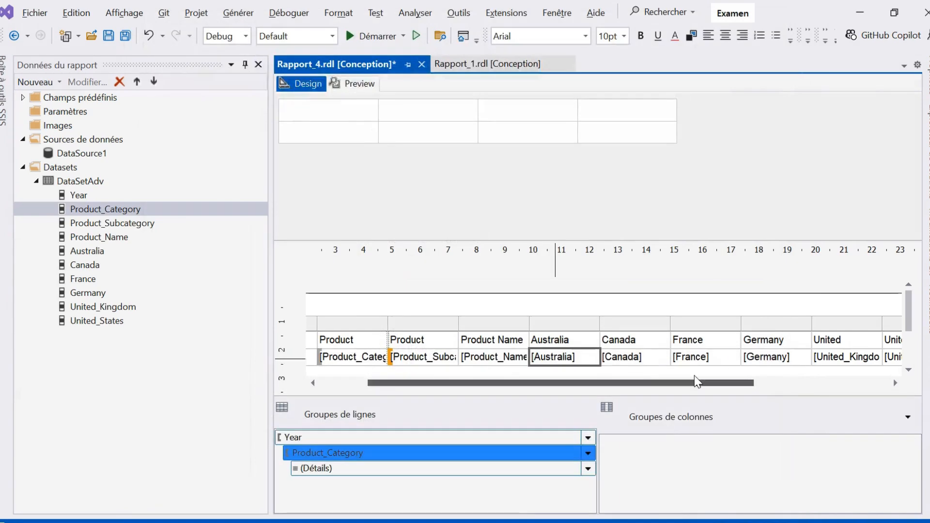
Format the Canada value cell as euro currency (Devise) with 0 decimals and the thousands separator
right_click(636, 356)
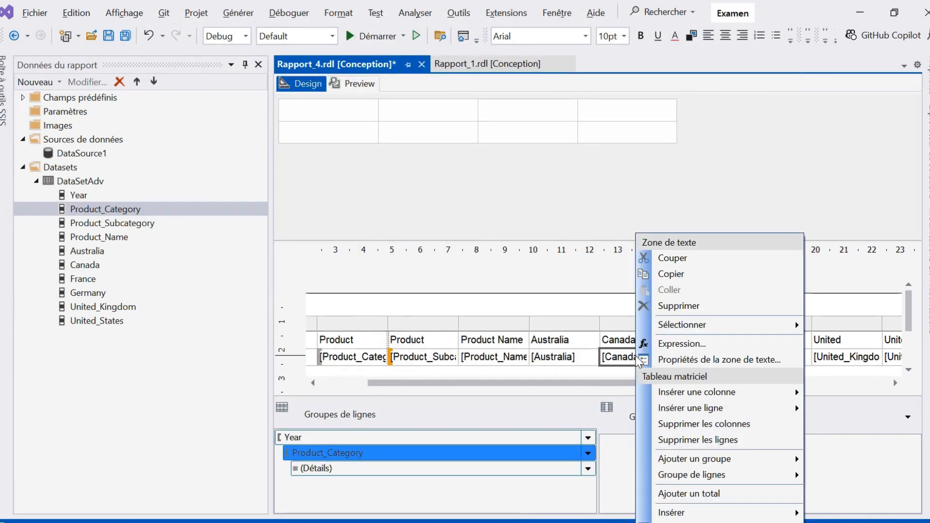
left_click(765, 360)
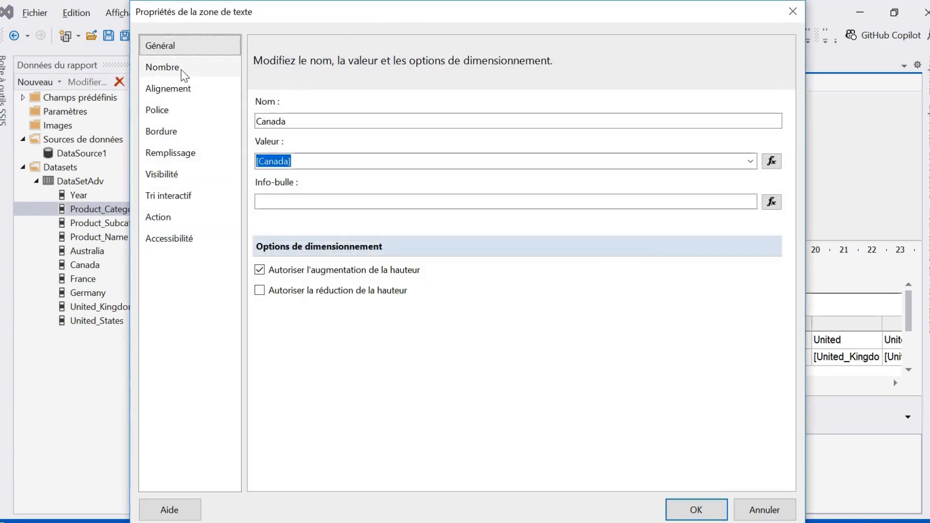
left_click(186, 77)
left_click(289, 140)
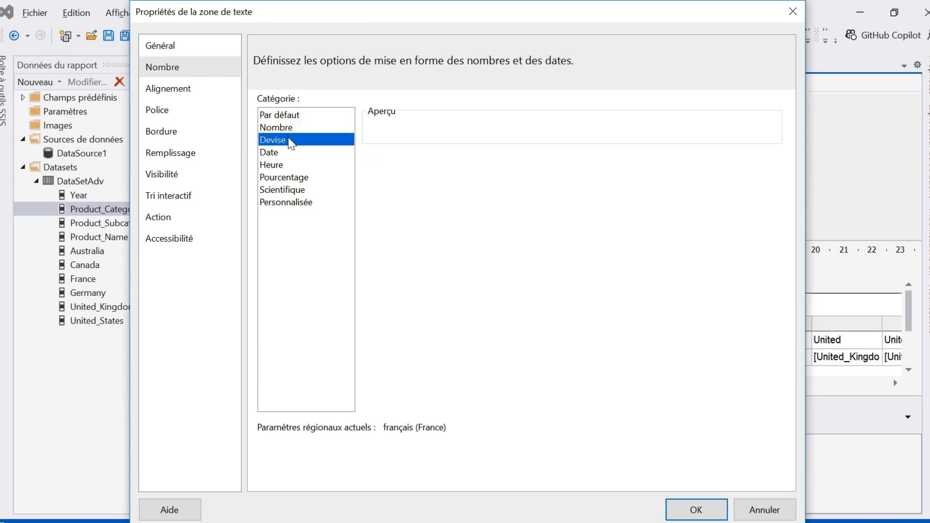
left_click(529, 168)
left_click(530, 168)
left_click(368, 193)
left_click(697, 507)
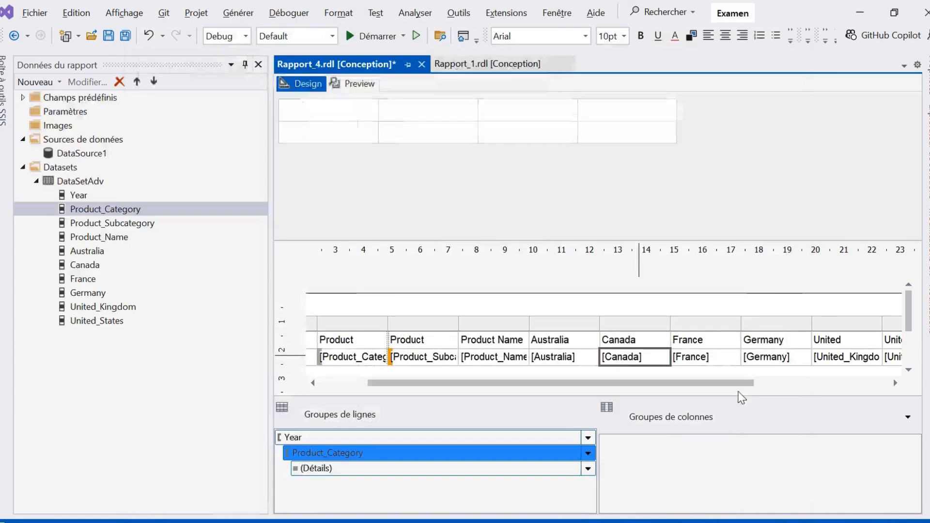
Format the France value cell as euro currency (Devise) with 0 decimals and the thousands separator
left_click(693, 359)
right_click(693, 358)
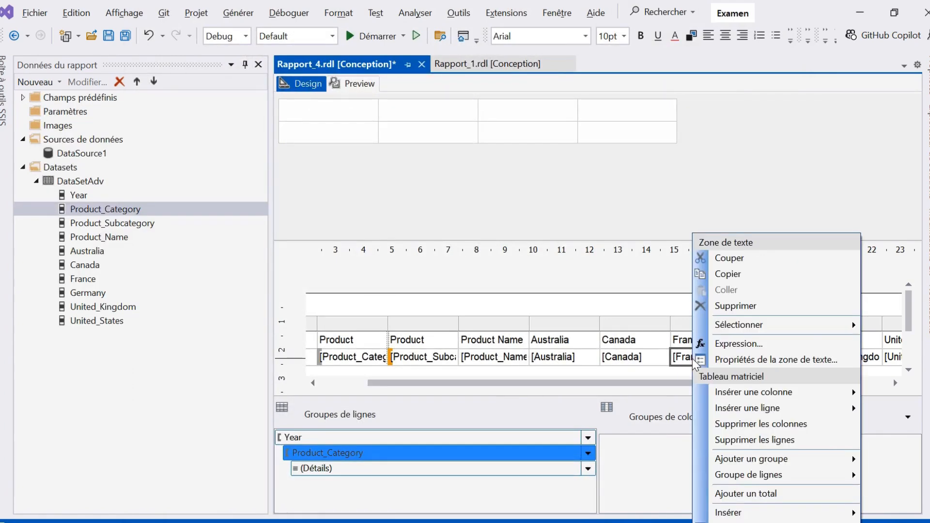
left_click(768, 359)
left_click(162, 67)
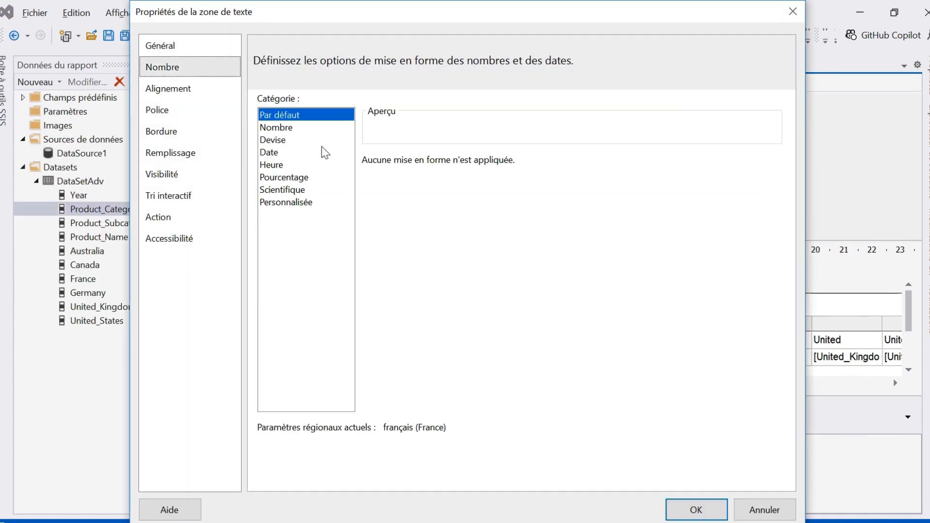
left_click(293, 140)
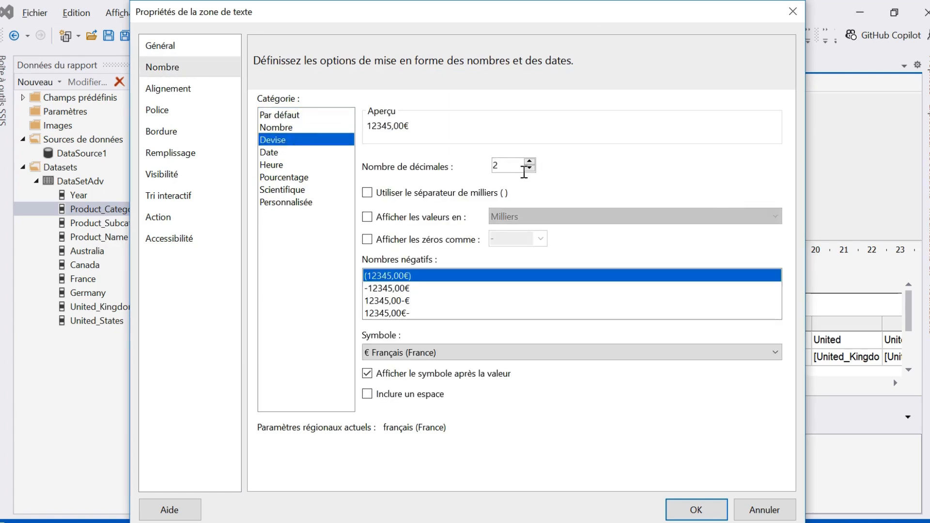
left_click(529, 168)
left_click(530, 168)
left_click(388, 193)
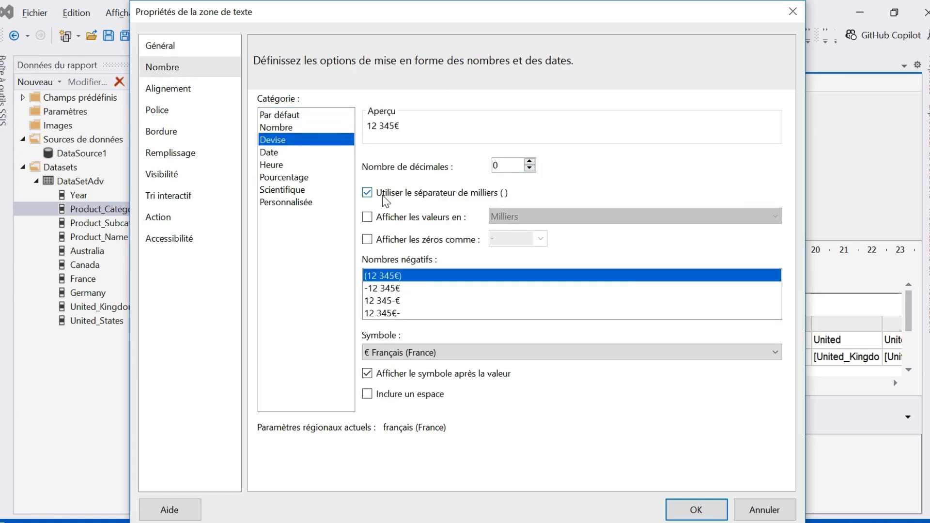
key("Return")
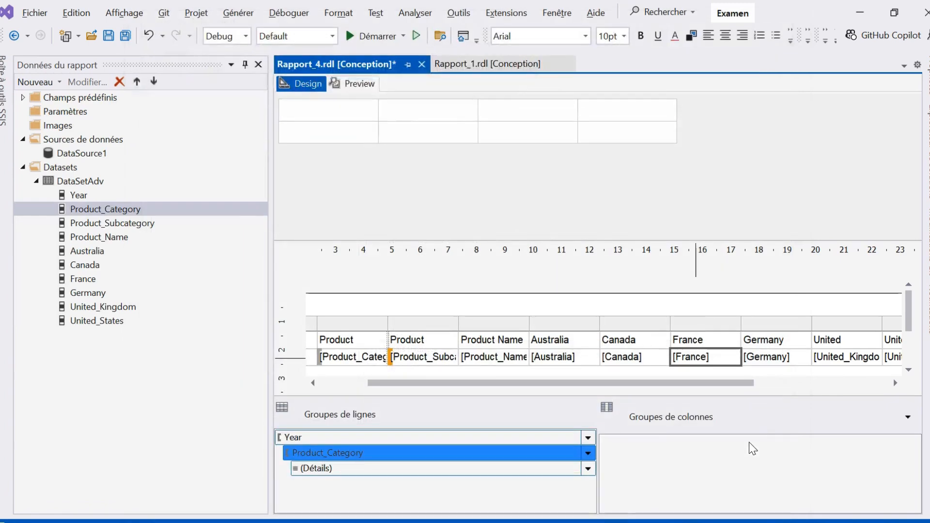
Format the Germany value cell as euro currency (Devise) with 0 decimals and the thousands separator
right_click(784, 360)
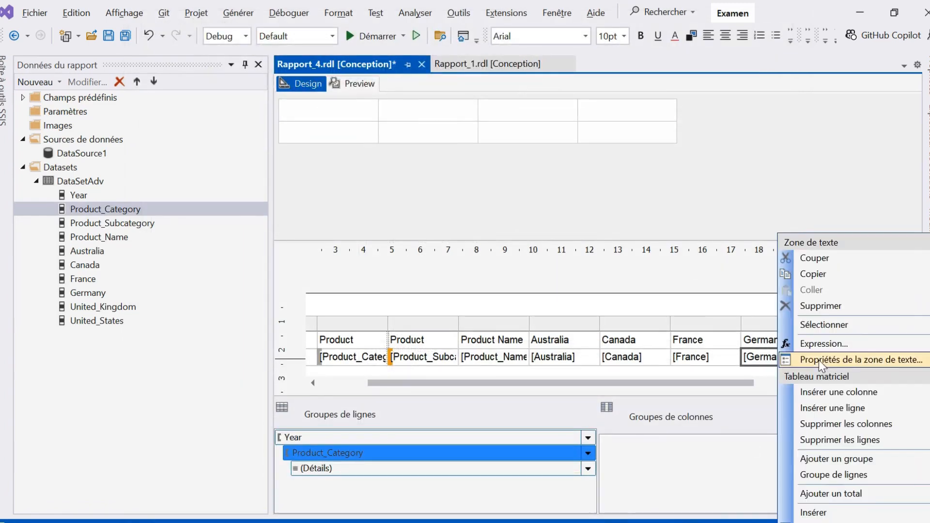
left_click(860, 360)
left_click(213, 68)
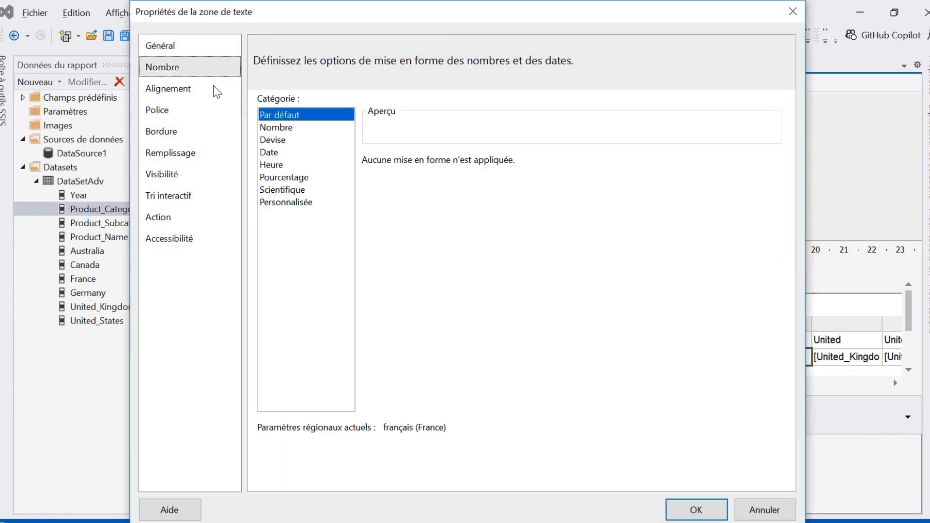
left_click(319, 140)
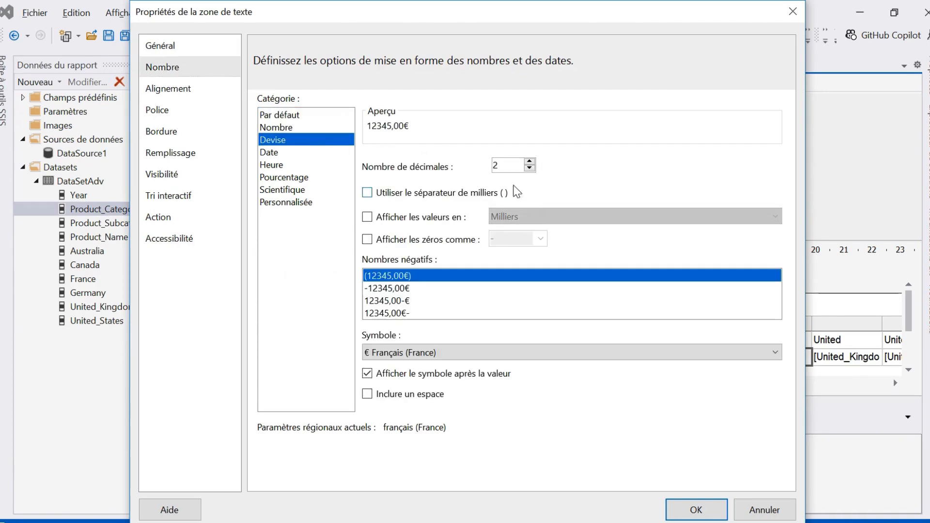
double_click(529, 169)
left_click(411, 194)
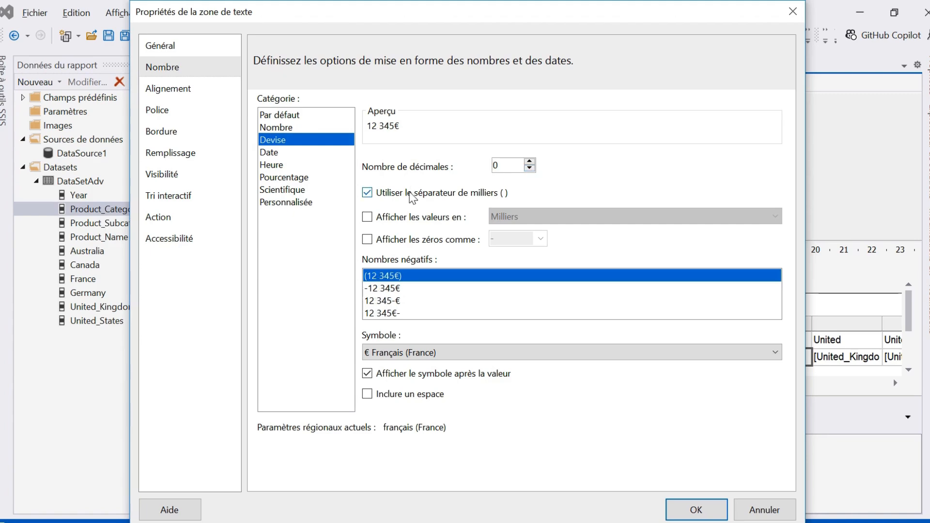
key("Return")
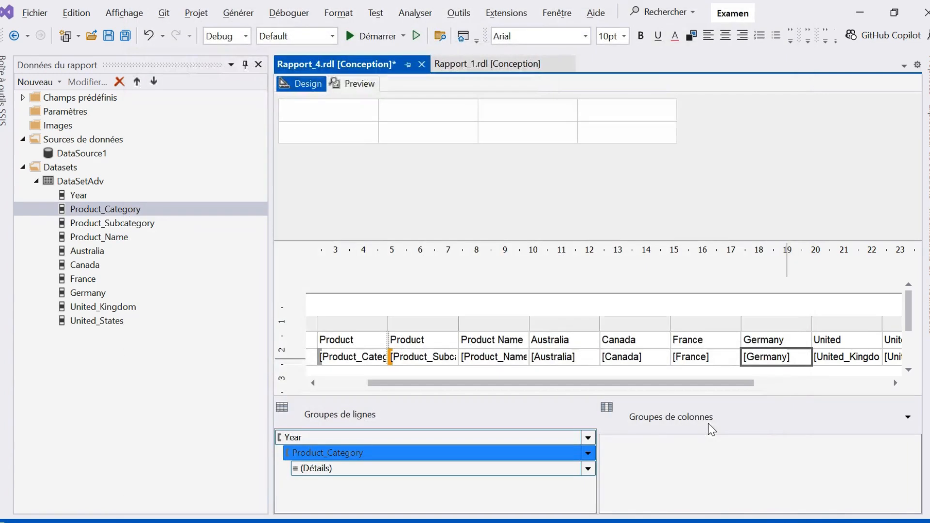
Format the United_Kingdom value cell as euro currency (Devise) with 0 decimals and thousands separator, and widen its column to fit the full heading
right_click(845, 358)
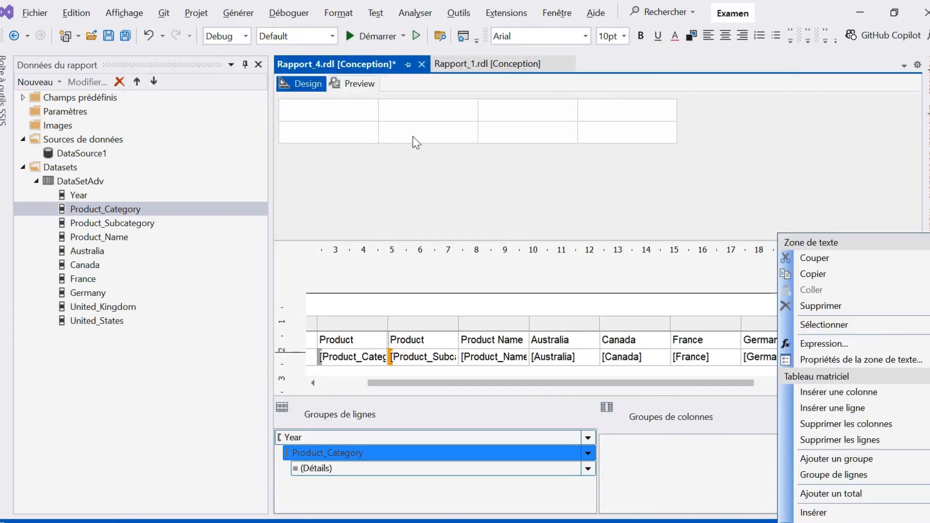
left_click(823, 359)
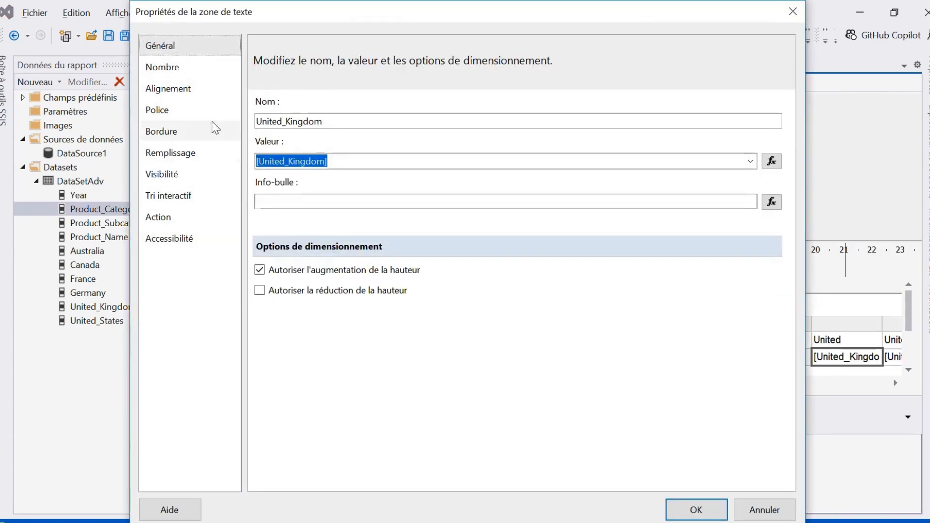
left_click(164, 66)
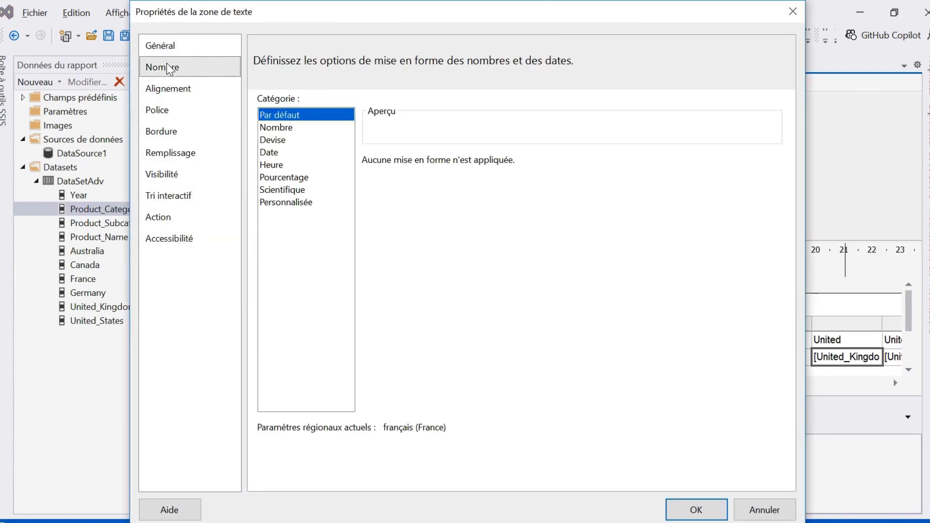
left_click(332, 140)
left_click(530, 168)
left_click(529, 168)
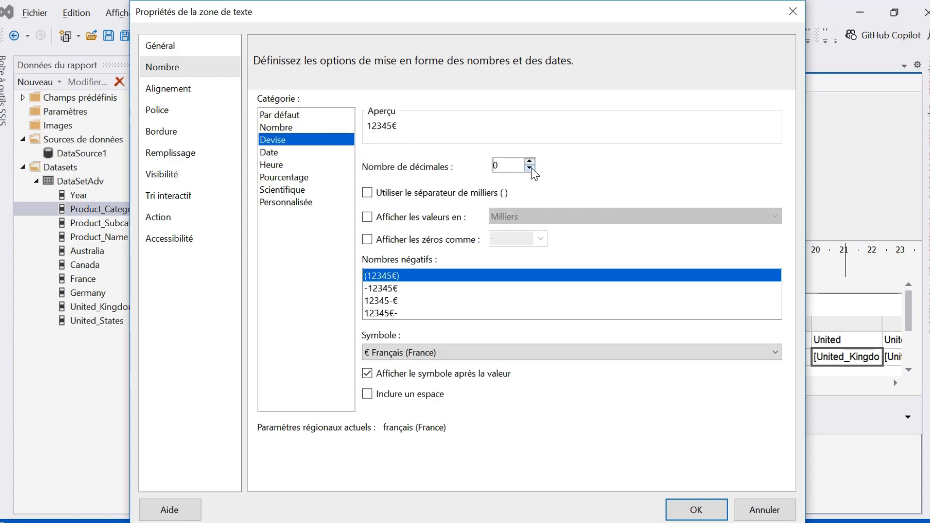
left_click(414, 197)
key("Return")
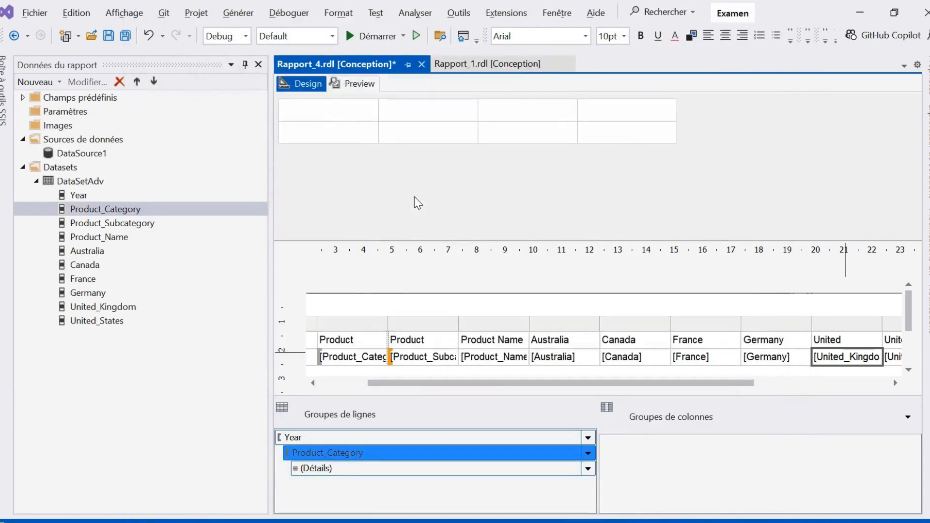
left_click_drag(703, 383, 777, 386)
left_click_drag(761, 325, 783, 323)
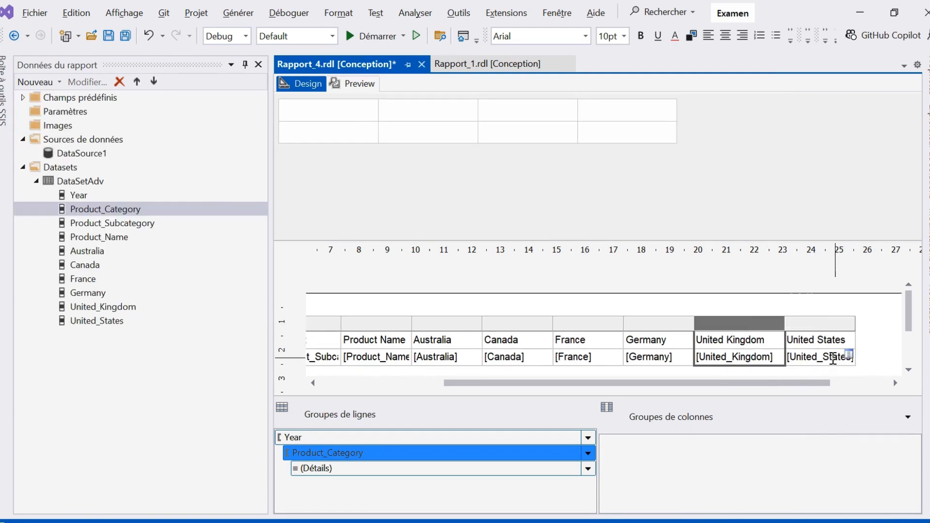
Format the United_States value cell as euro currency (Devise) with 0 decimals and the thousands separator
right_click(836, 355)
left_click(881, 367)
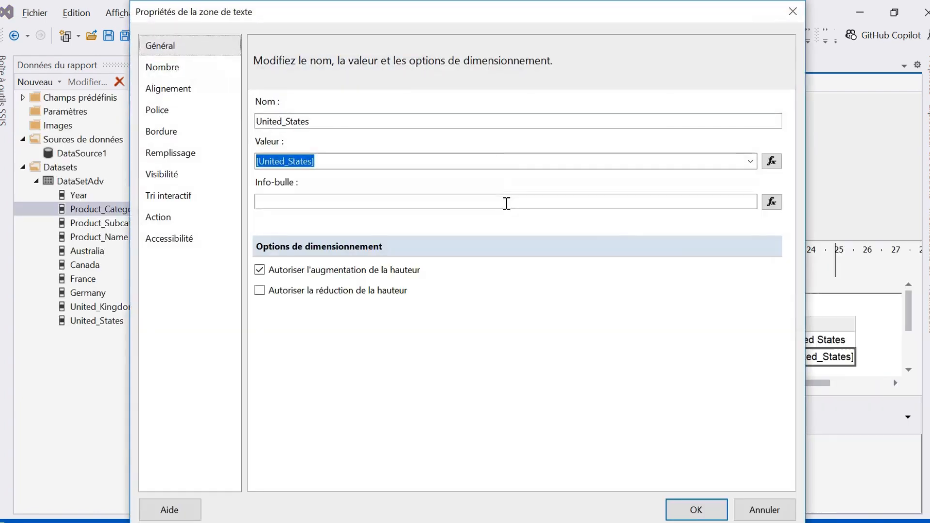
left_click(182, 73)
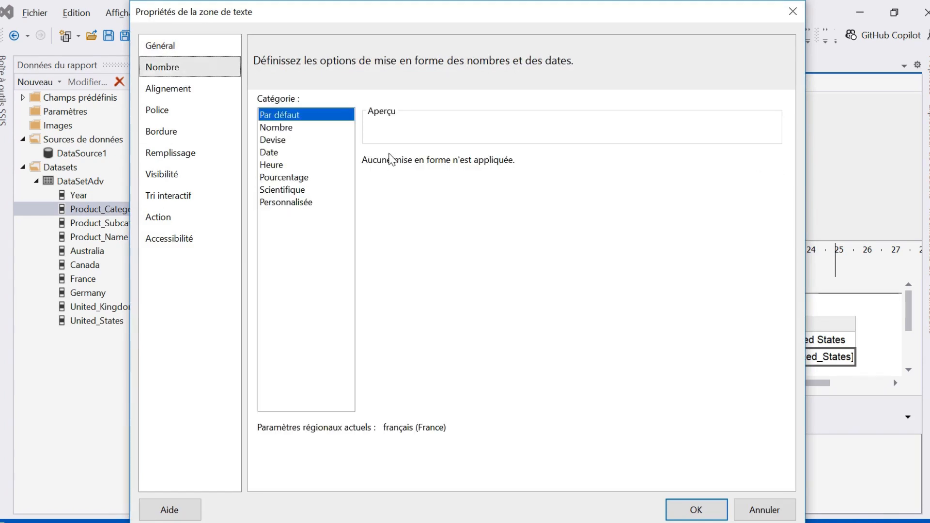
left_click(292, 127)
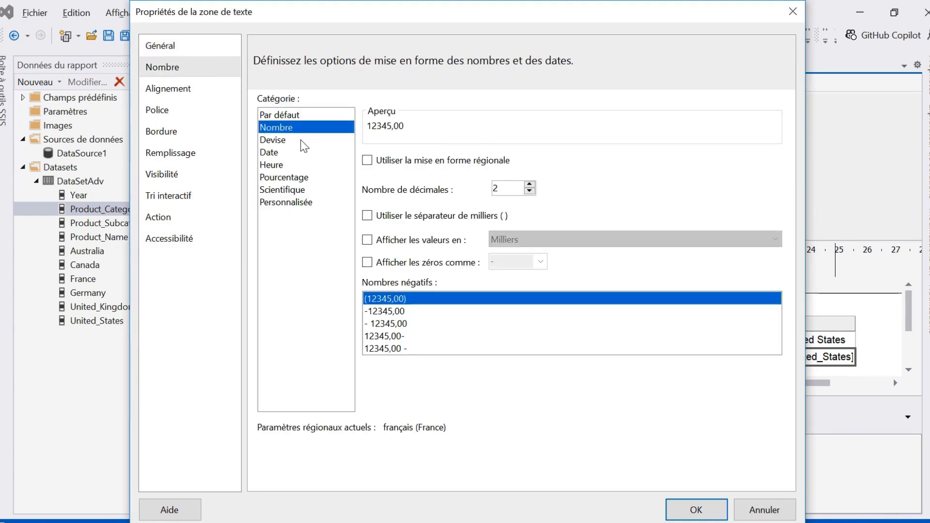
left_click(306, 140)
left_click(529, 169)
left_click(530, 169)
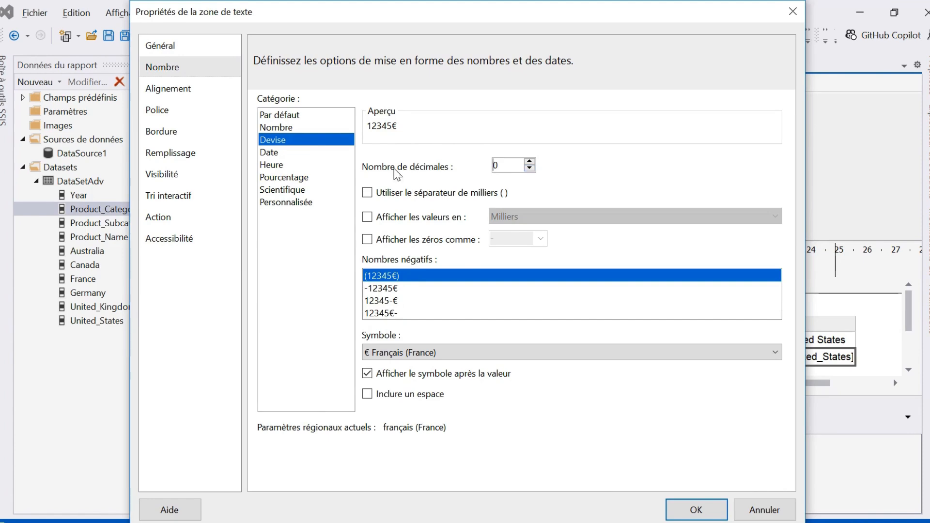
left_click(368, 192)
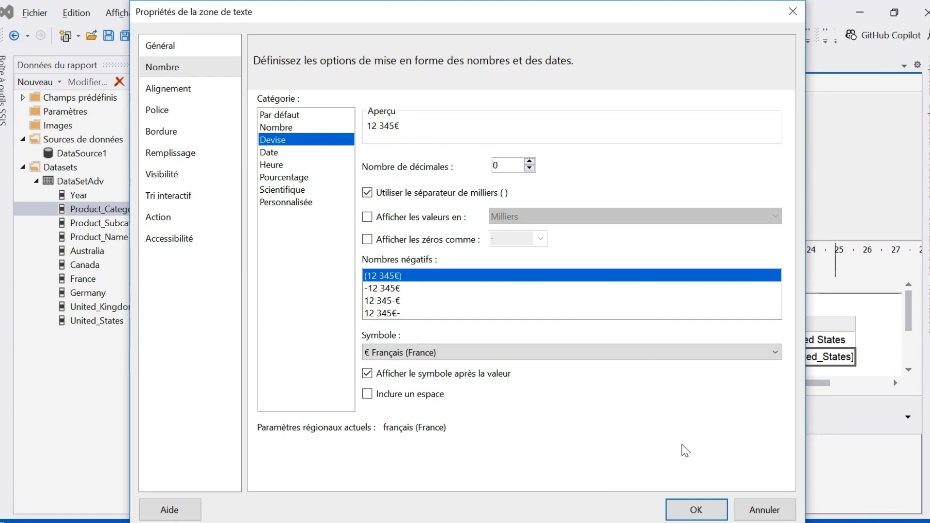
left_click(695, 508)
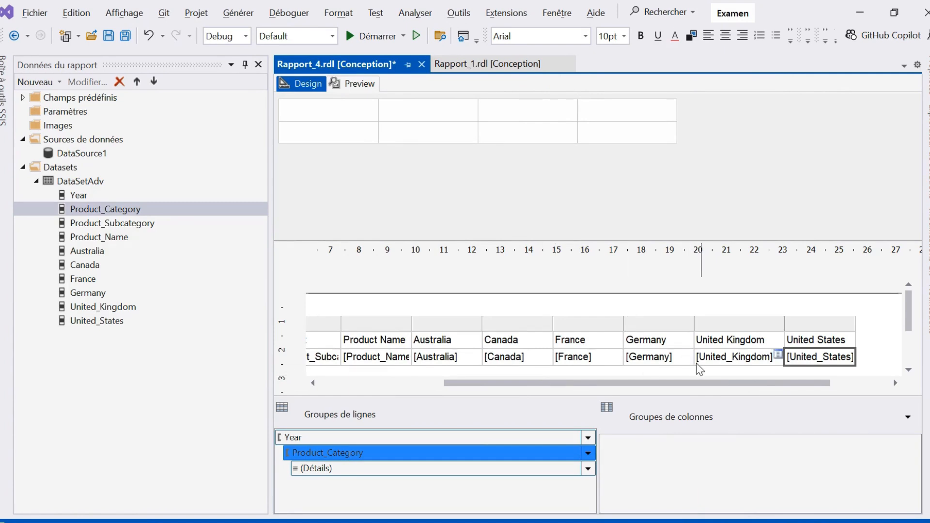
Add a total below the detail row for the United_States, United_Kingdom, Germany, France and Canada value cells
right_click(833, 359)
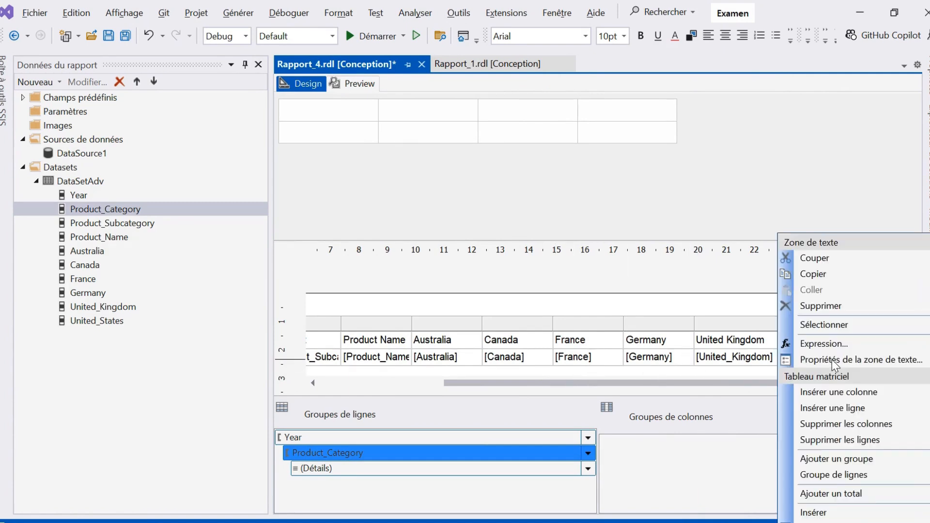
left_click(811, 494)
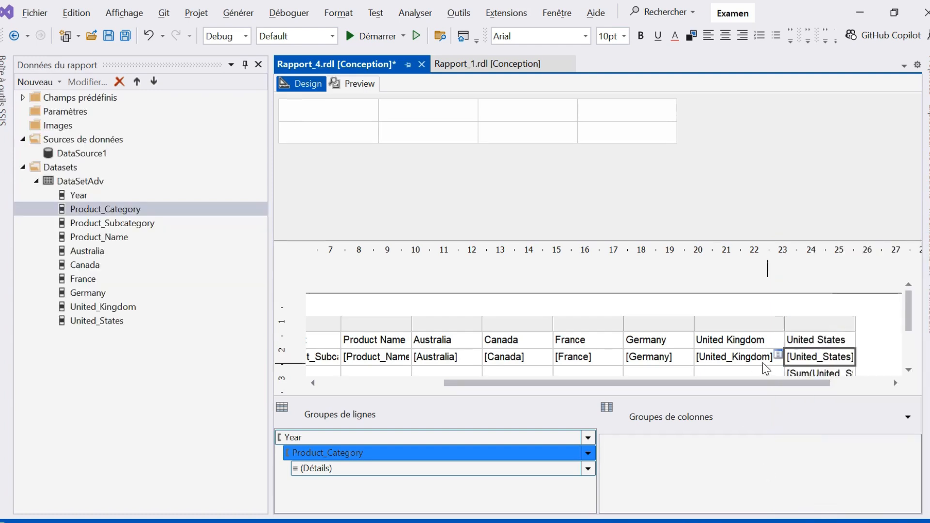
right_click(743, 358)
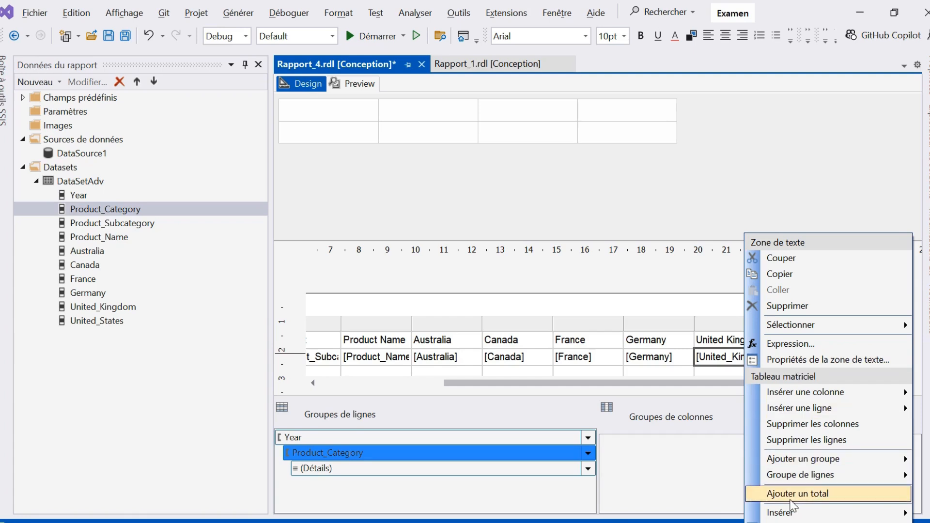
left_click(772, 494)
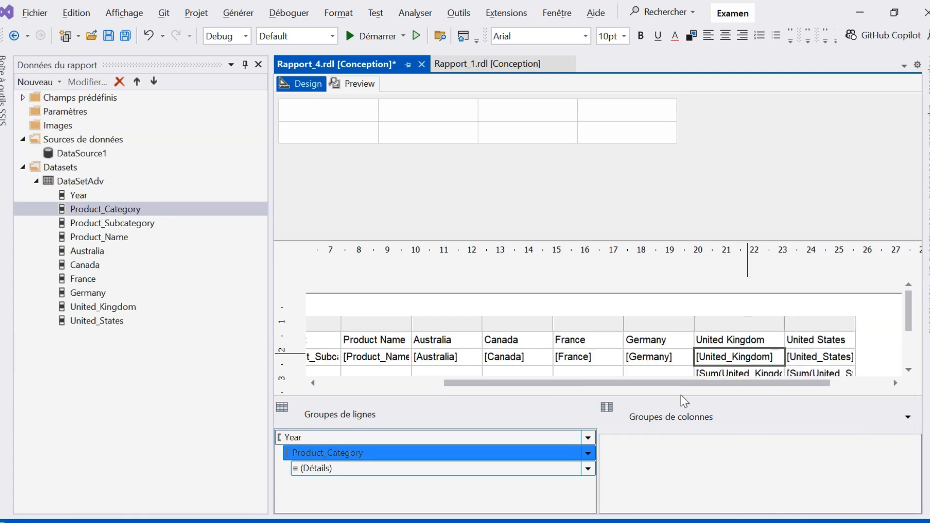
right_click(668, 358)
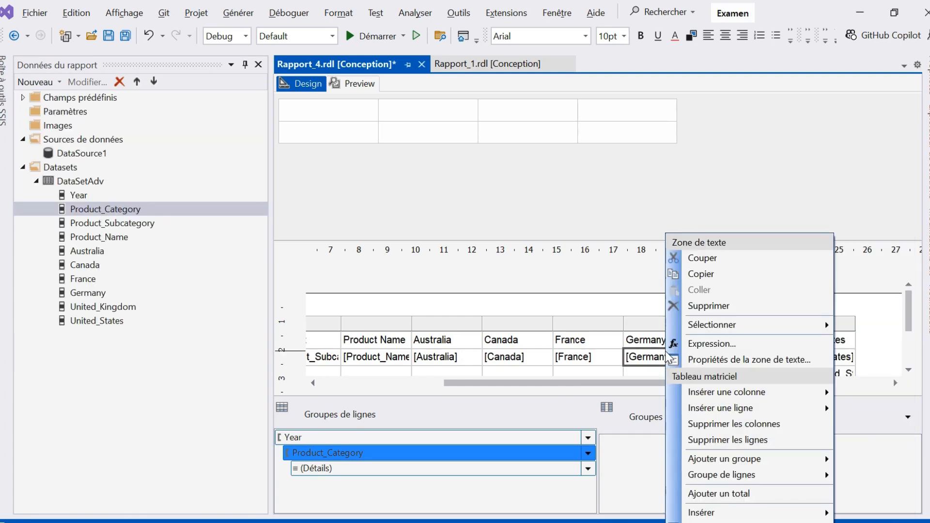
left_click(723, 494)
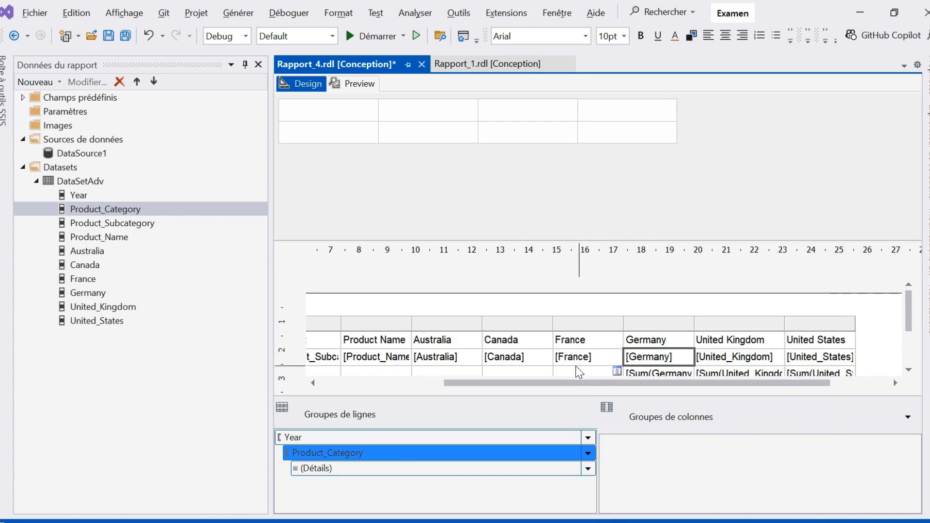
right_click(576, 358)
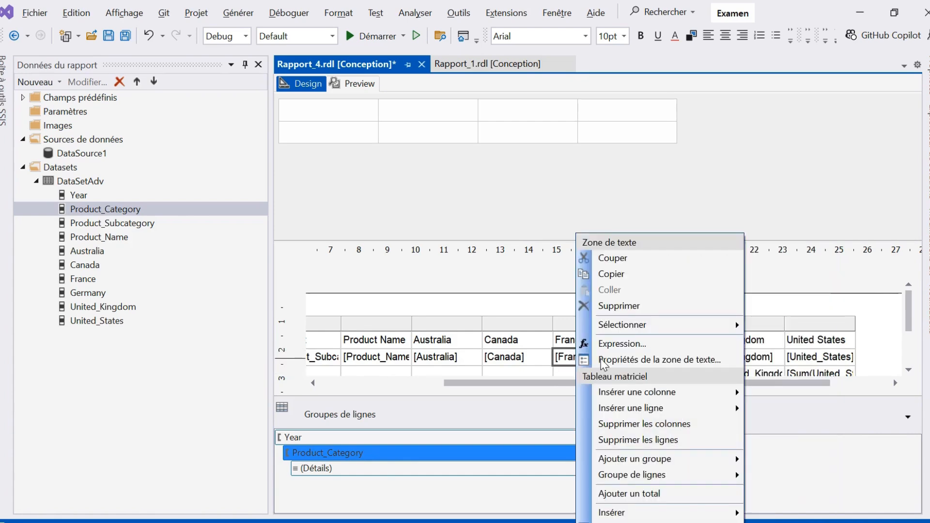
left_click(641, 493)
right_click(503, 358)
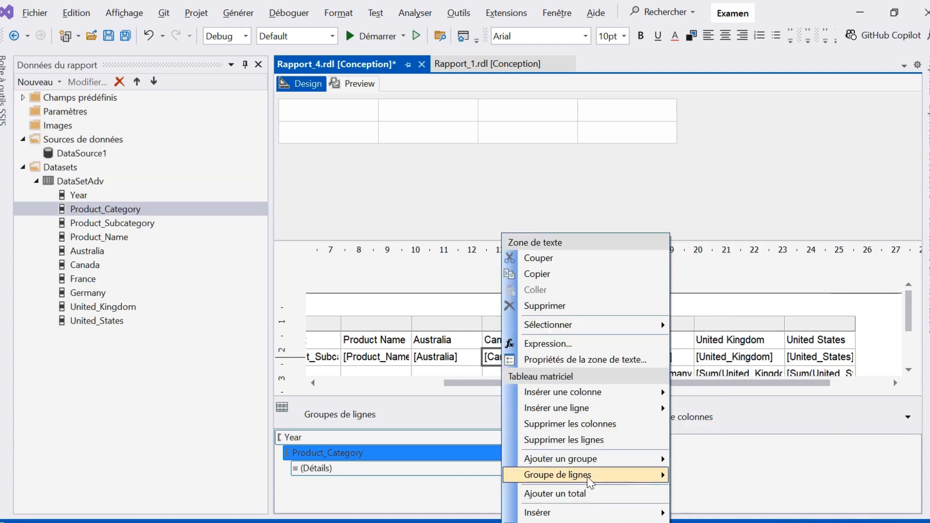
left_click(589, 497)
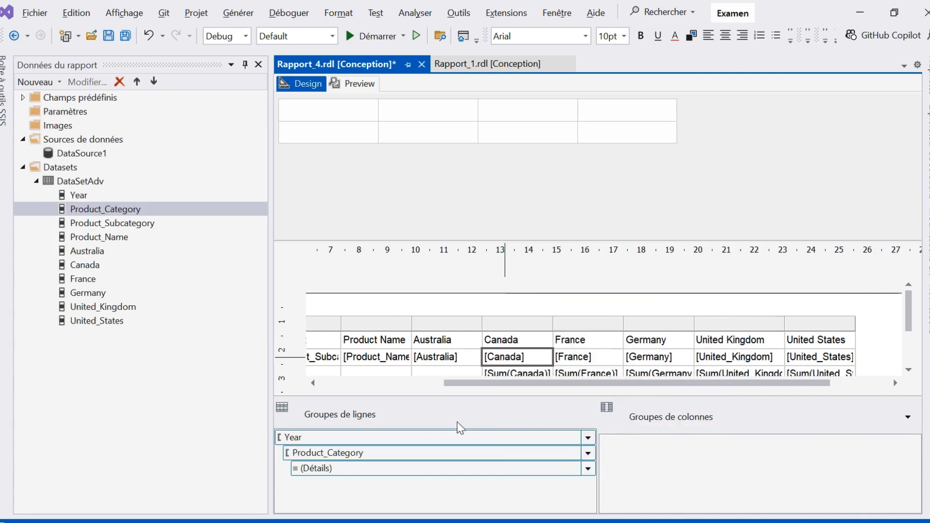
Add a total below the detail row for the Australia value cell
right_click(431, 355)
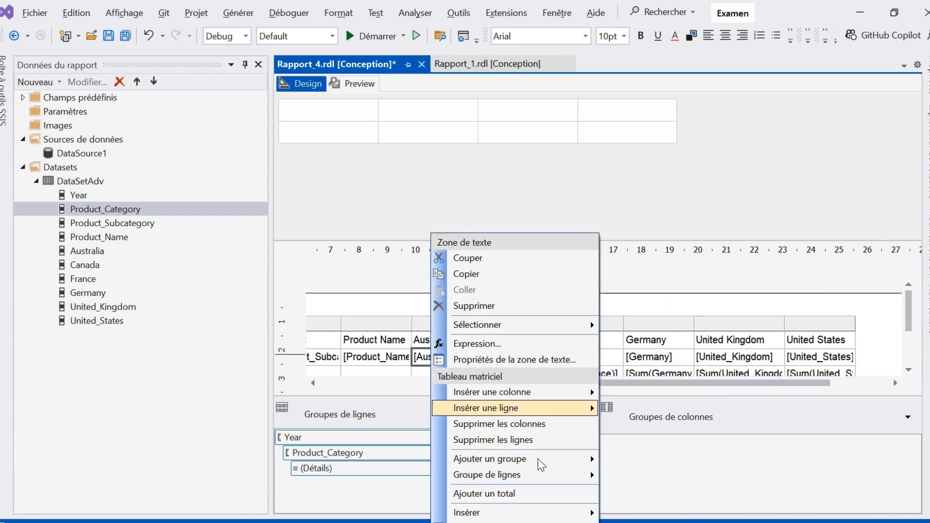
left_click(540, 493)
Delete the ungrouped Product Subcategory column and widen the Product Category column to fit its full heading
left_click_drag(524, 382, 413, 370)
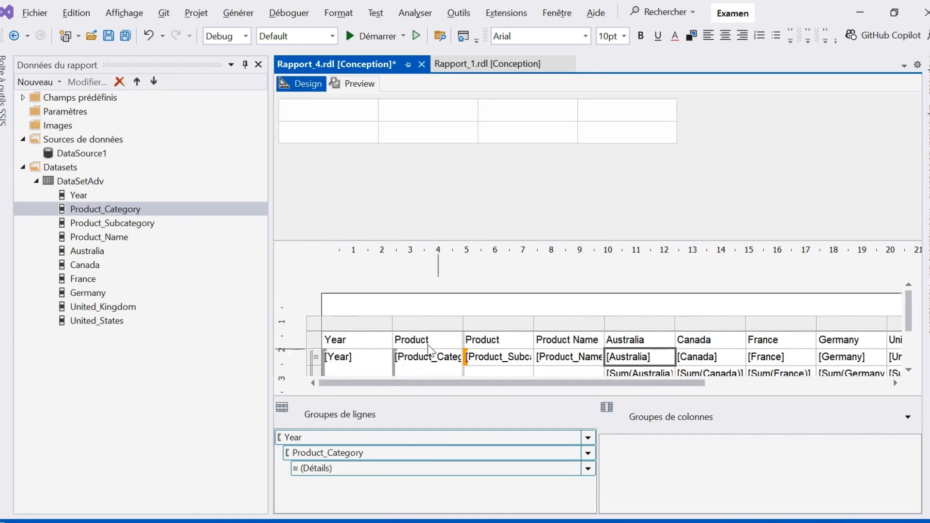
right_click(490, 323)
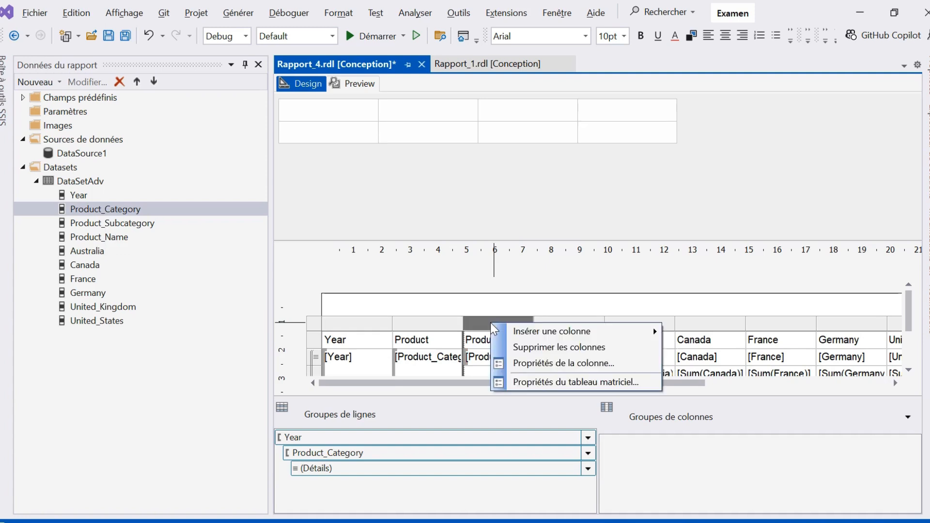
left_click(541, 347)
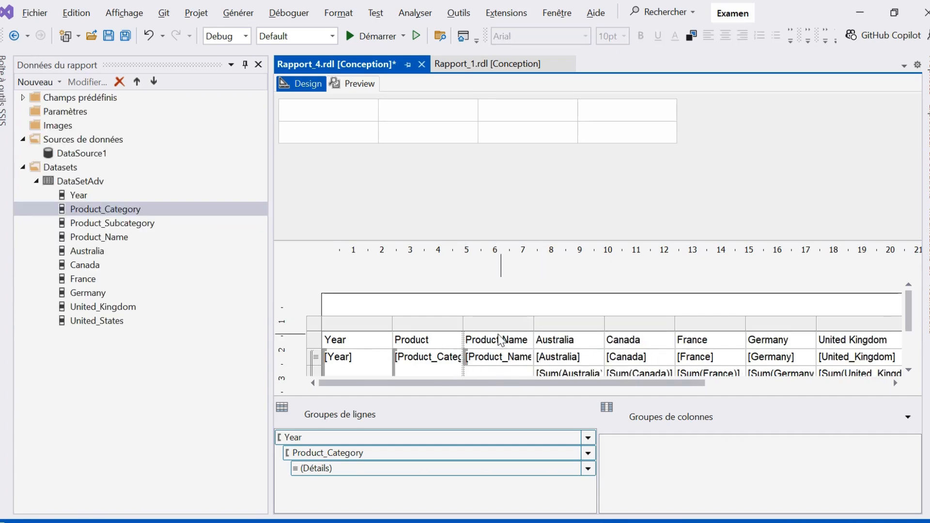
left_click_drag(464, 323, 486, 323)
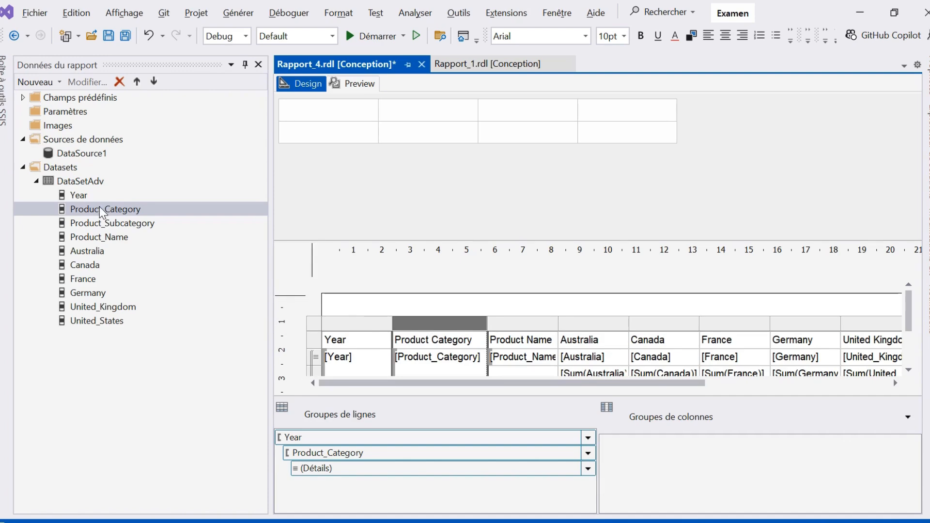
Add Product_Subcategory as a row group between Product_Category and the details, and widen its column to fit the full heading
left_click(121, 224)
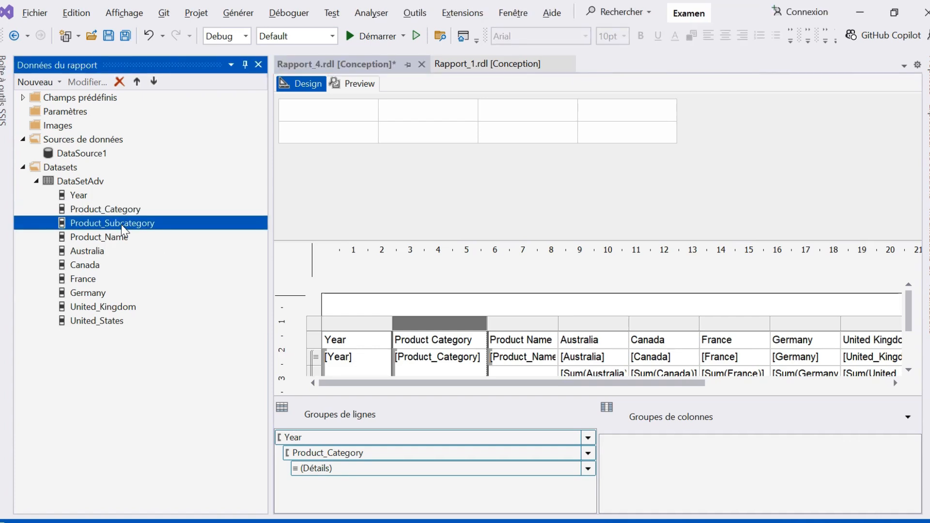
left_click_drag(121, 224, 377, 458)
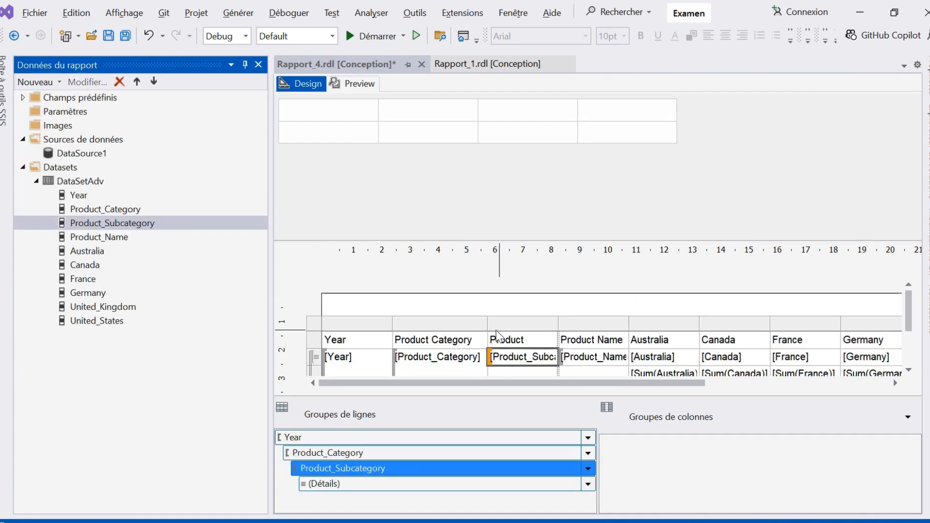
left_click_drag(556, 324, 605, 324)
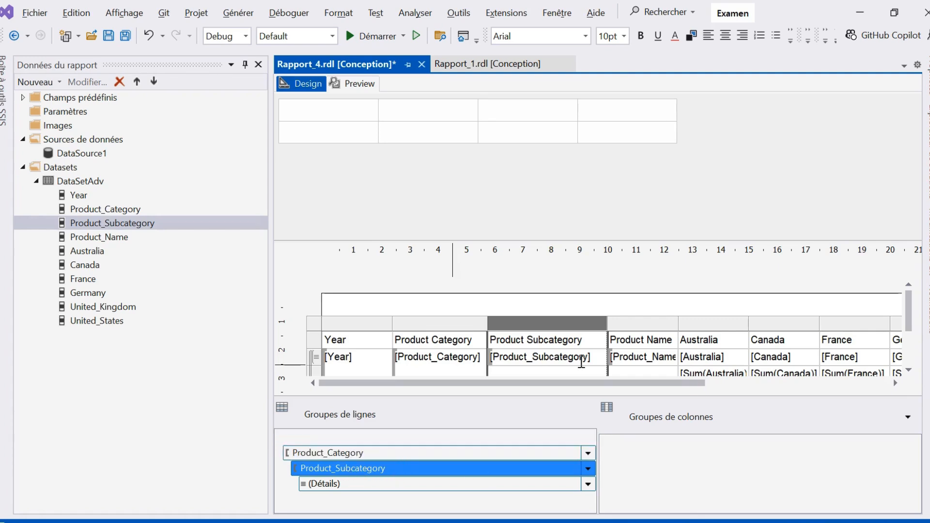
Preview the report and compare its layout with the expected Rapport_4 rendering in the assignment PDF
left_click_drag(555, 383, 521, 392)
left_click(353, 84)
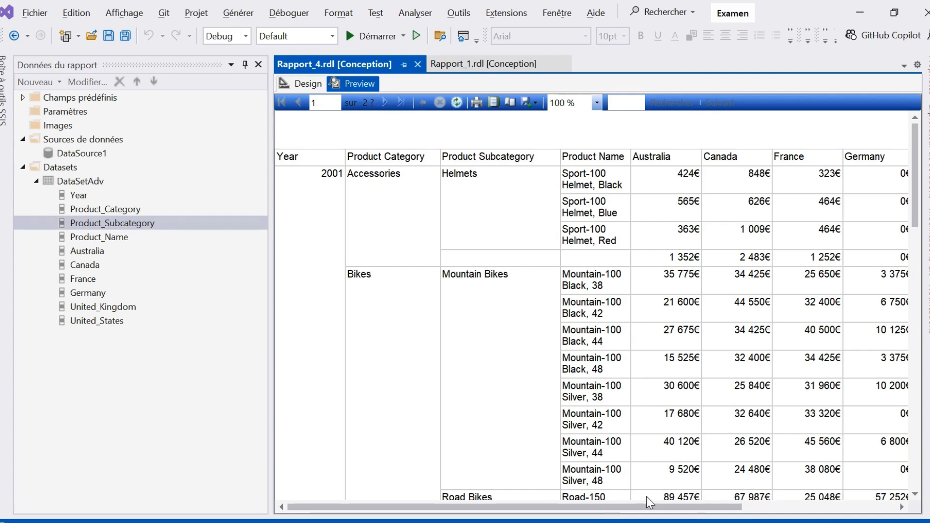
left_click_drag(562, 506, 542, 516)
key("alt+Tab")
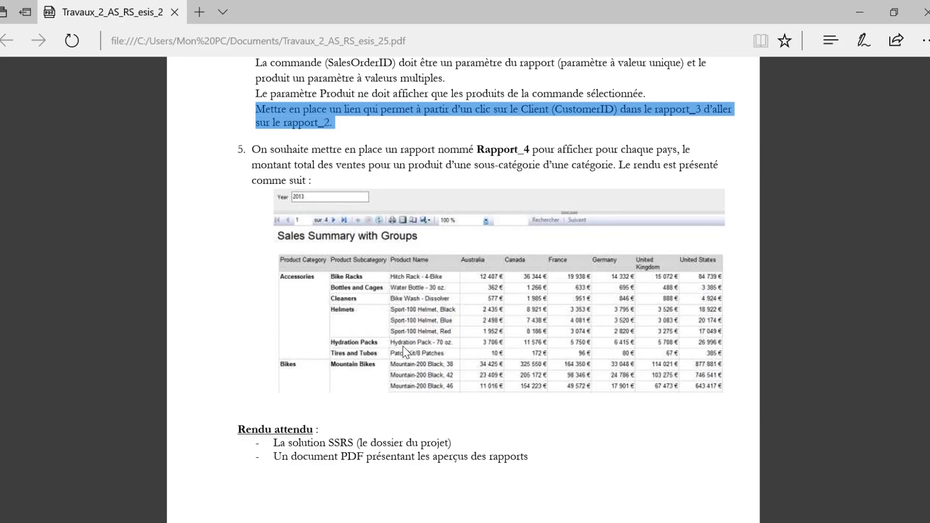
key("alt+Tab")
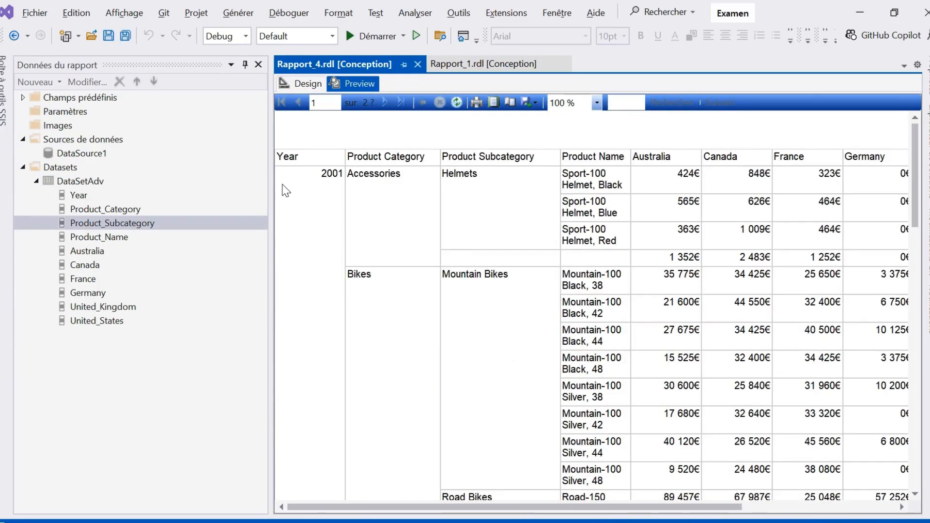
Return to the report design and delete the Year column together with its associated group
left_click(304, 84)
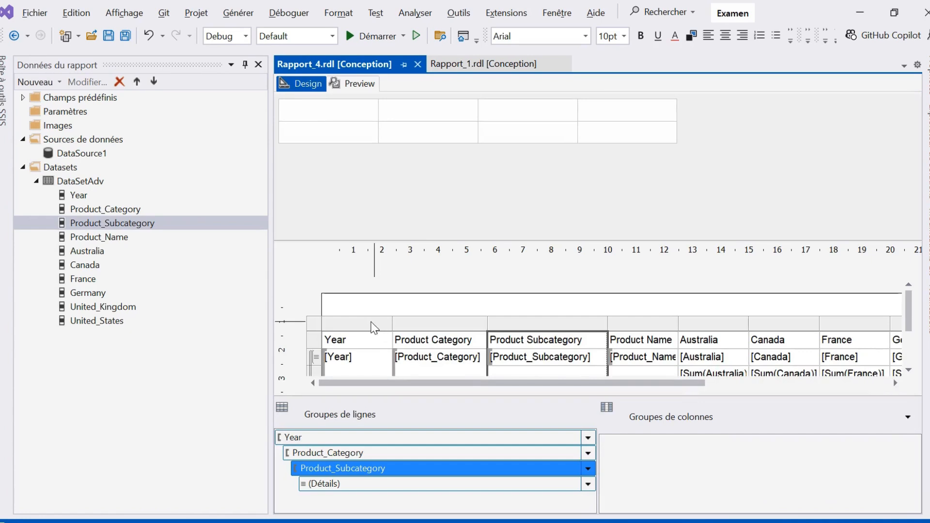
left_click(373, 323)
right_click(371, 326)
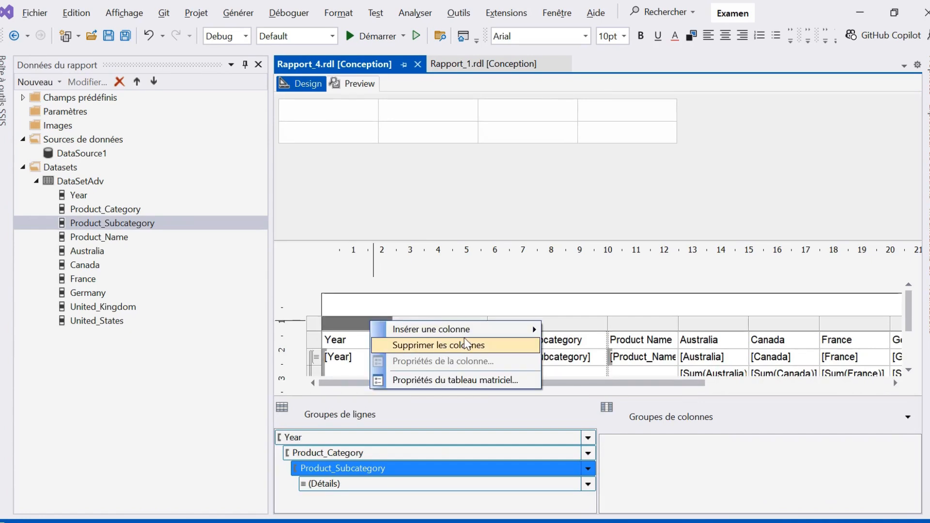
left_click(454, 345)
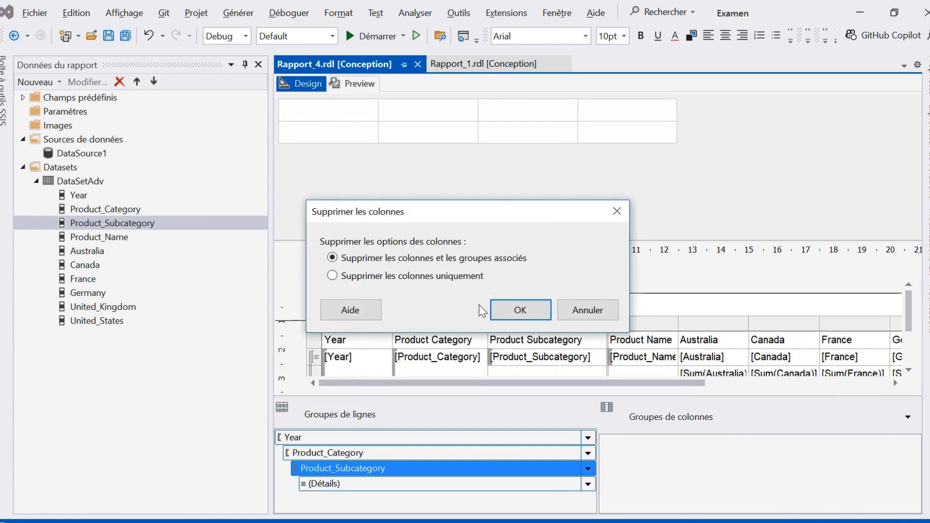
left_click(505, 306)
left_click(360, 468)
left_click(350, 452)
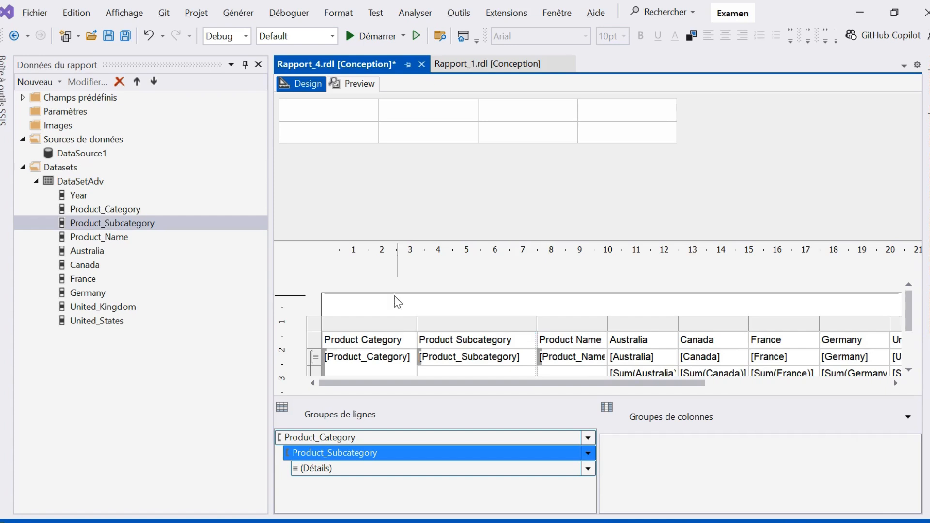
Add a visible report parameter named Year with the prompt Year and the data type Entier
left_click(69, 111)
right_click(69, 109)
left_click(124, 121)
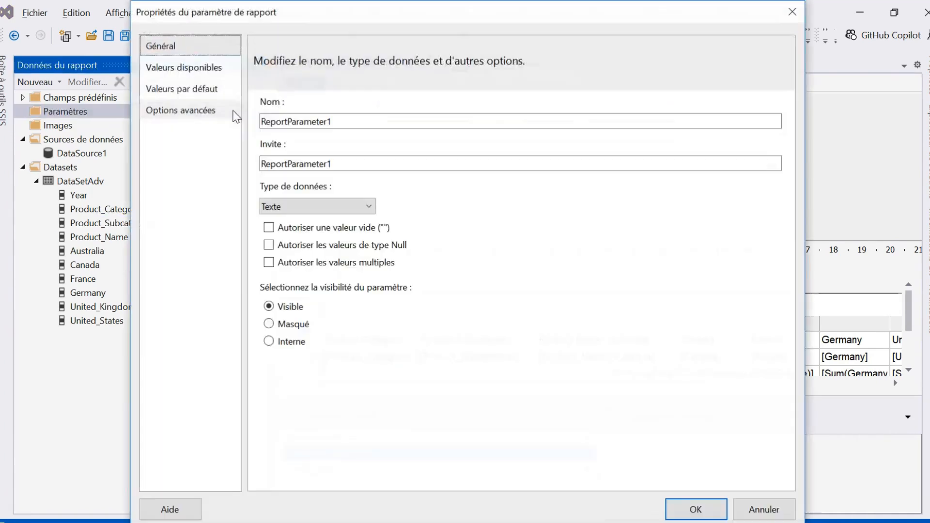
left_click_drag(338, 118, 235, 124)
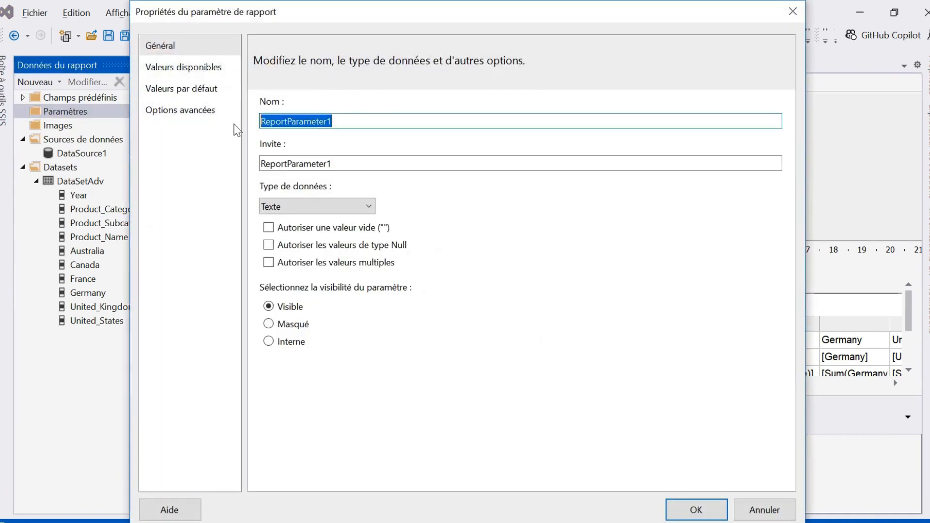
type("Year")
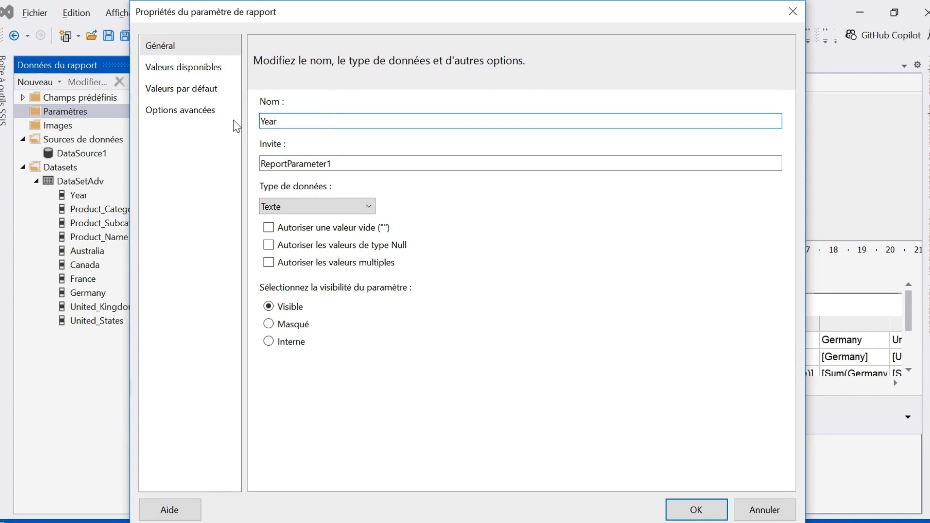
left_click_drag(340, 164, 174, 176)
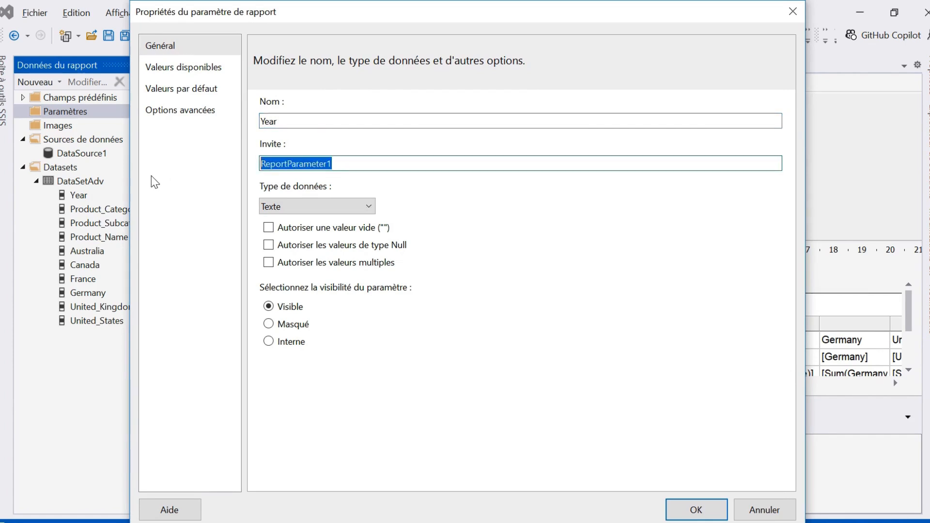
type("Y")
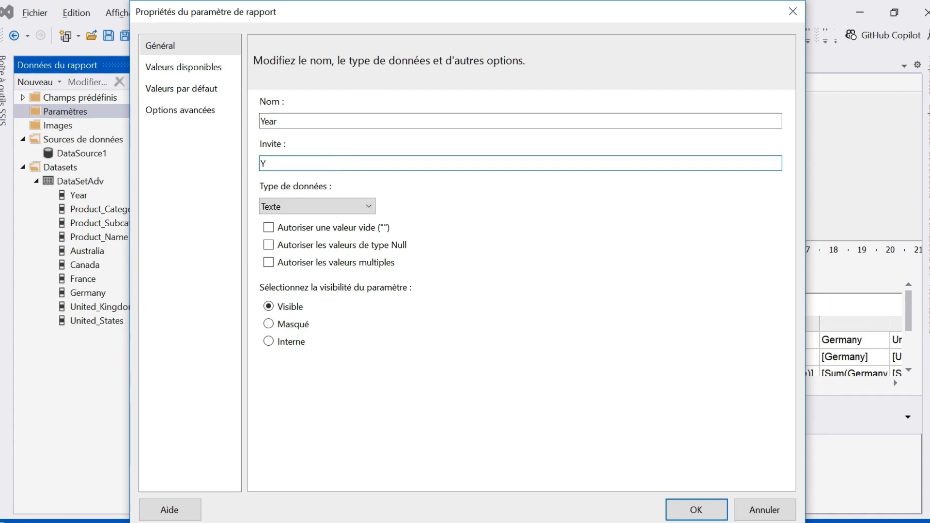
type("ear")
left_click(333, 208)
left_click(285, 258)
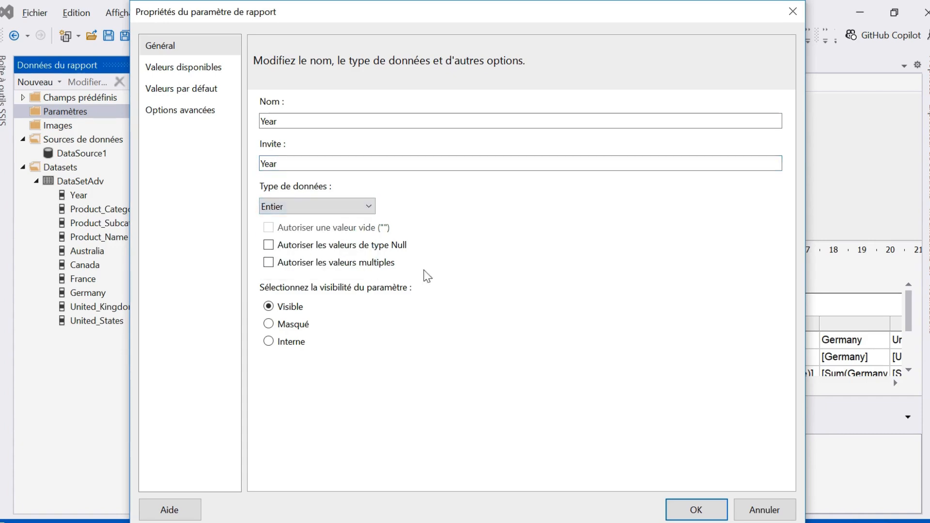
left_click(695, 508)
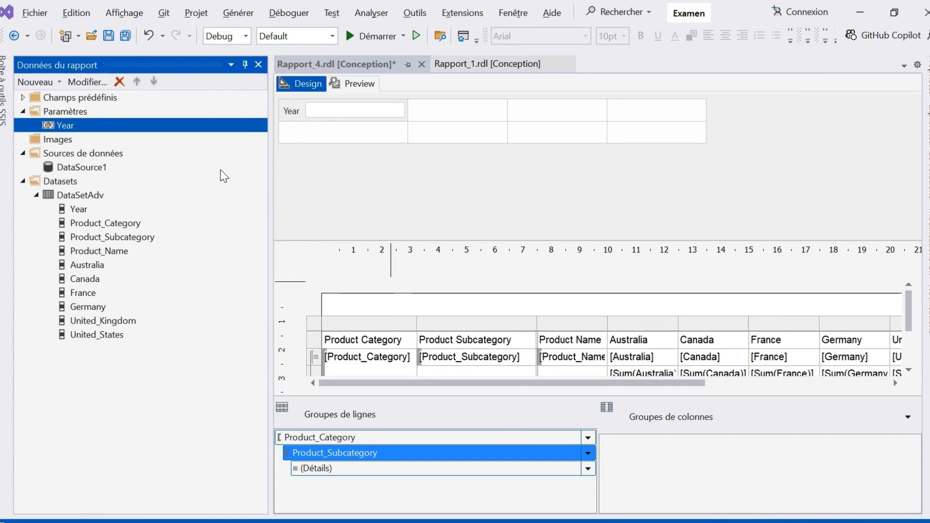
Add a filter to the tablix that keeps rows where [Year] = the Year parameter, using the expression =Parameters!Year.Value
right_click(312, 324)
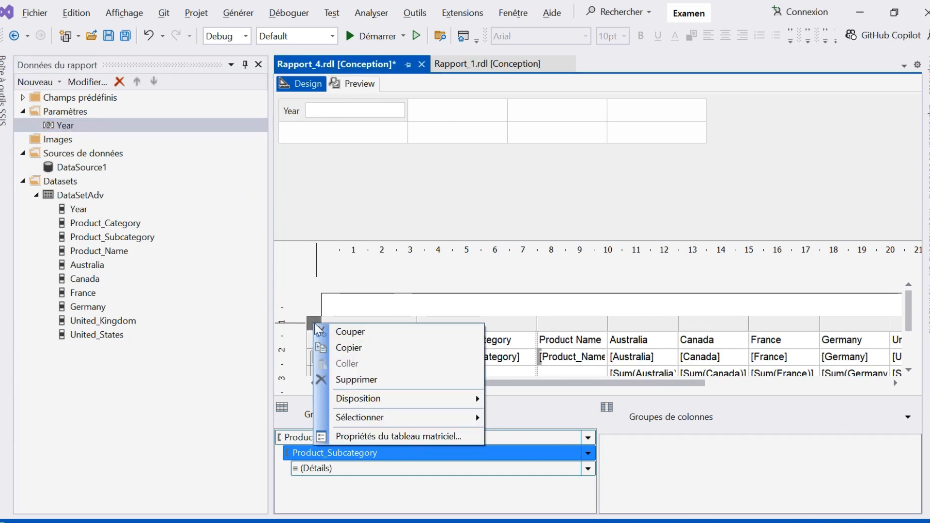
left_click(378, 437)
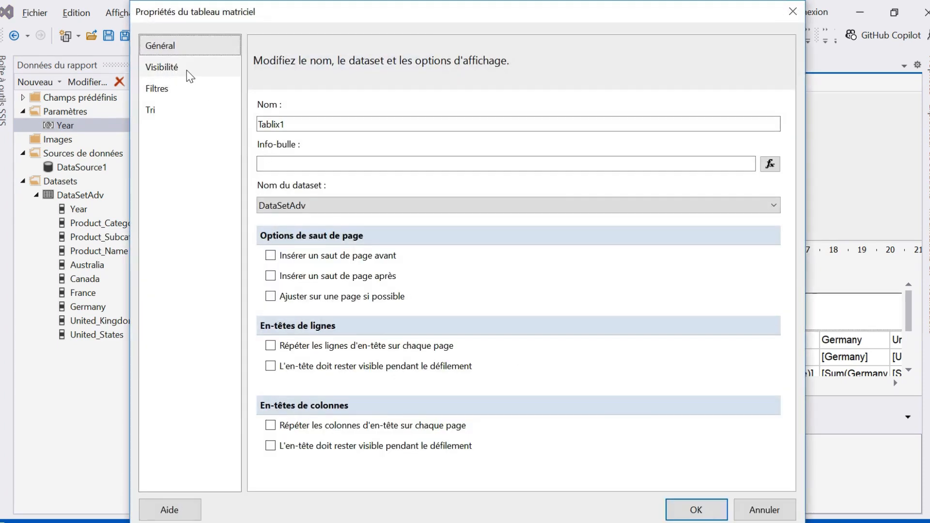
left_click(175, 88)
left_click(274, 129)
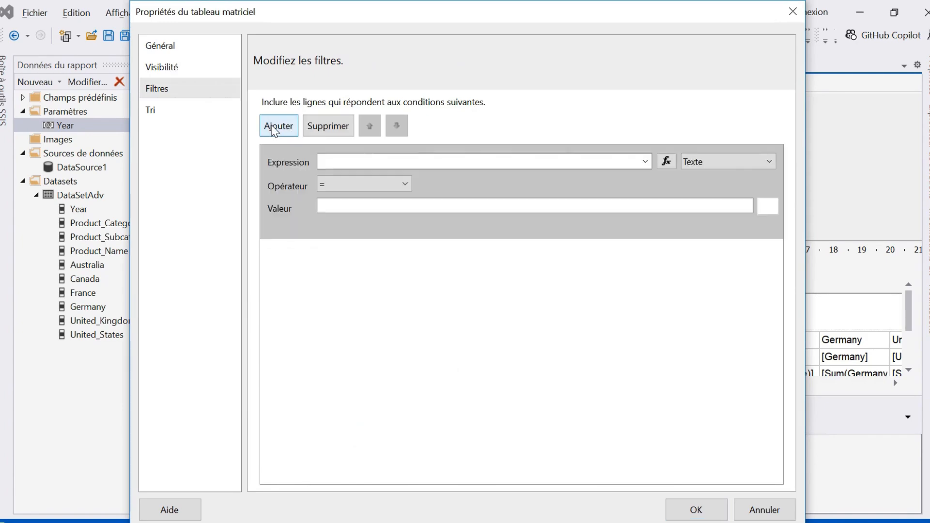
left_click(645, 162)
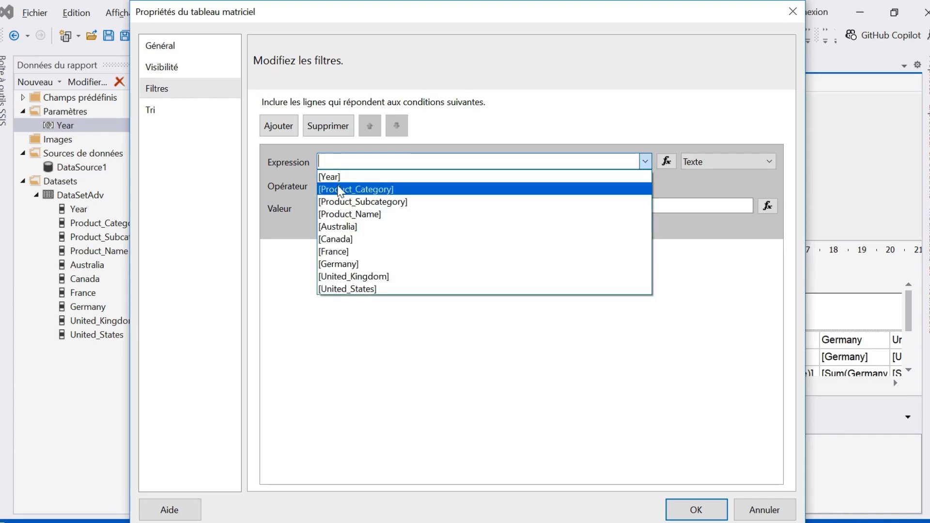
left_click(338, 178)
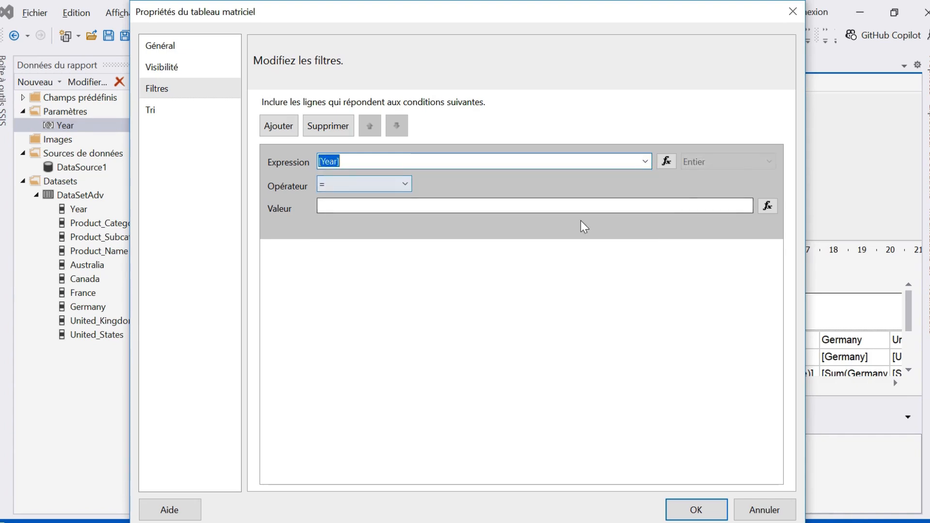
left_click(767, 206)
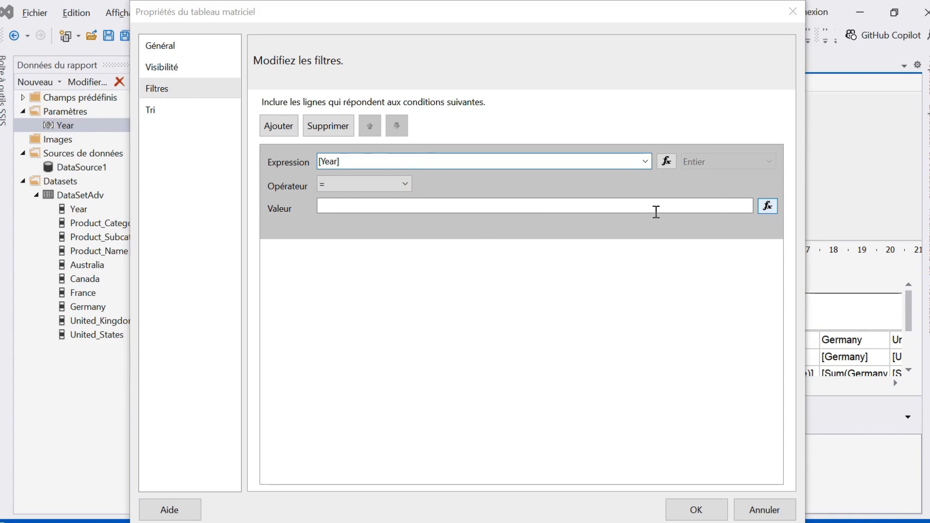
left_click(261, 280)
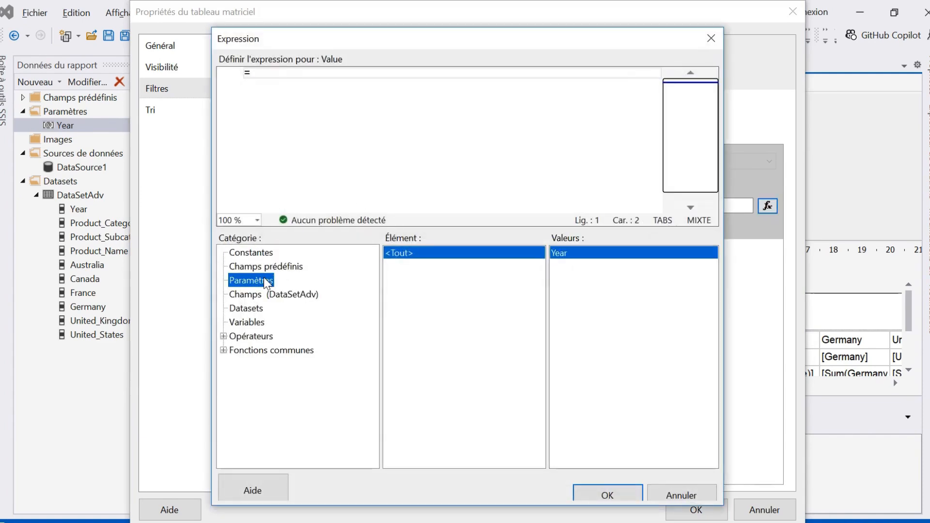
double_click(588, 258)
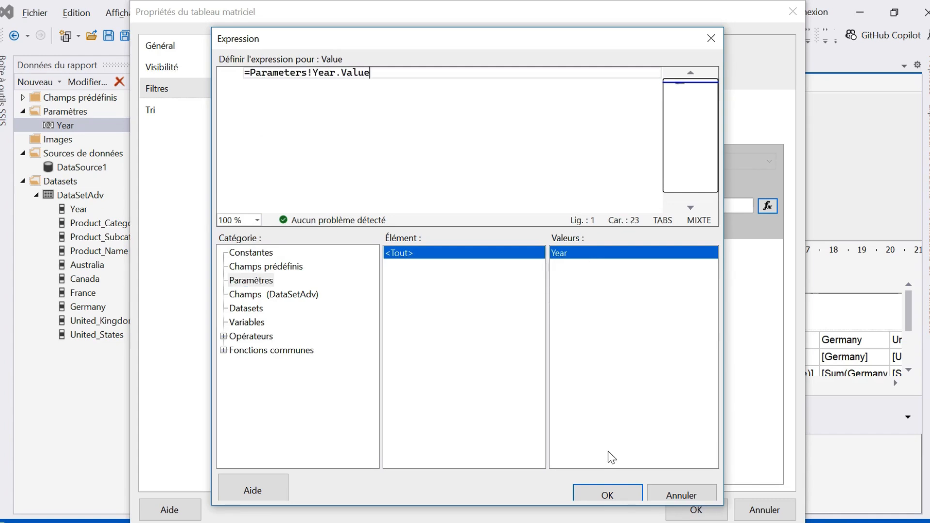
left_click(614, 487)
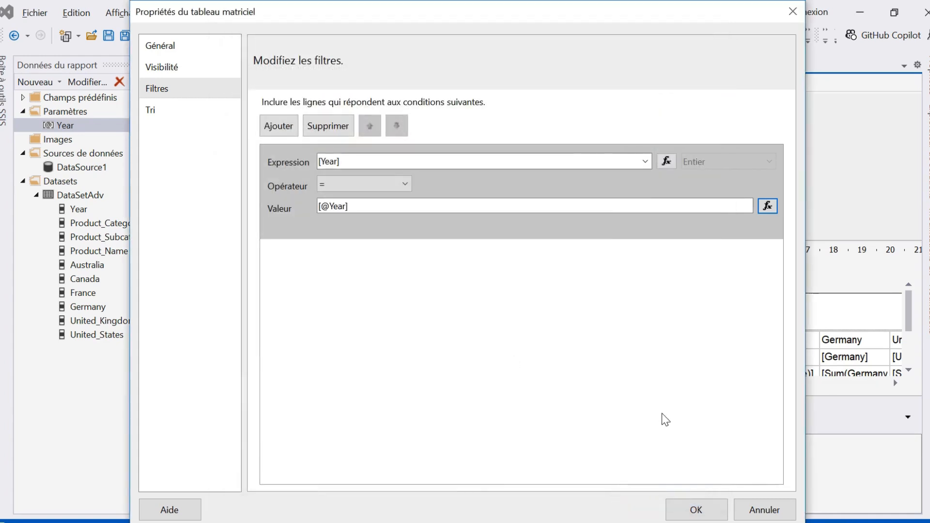
left_click(696, 509)
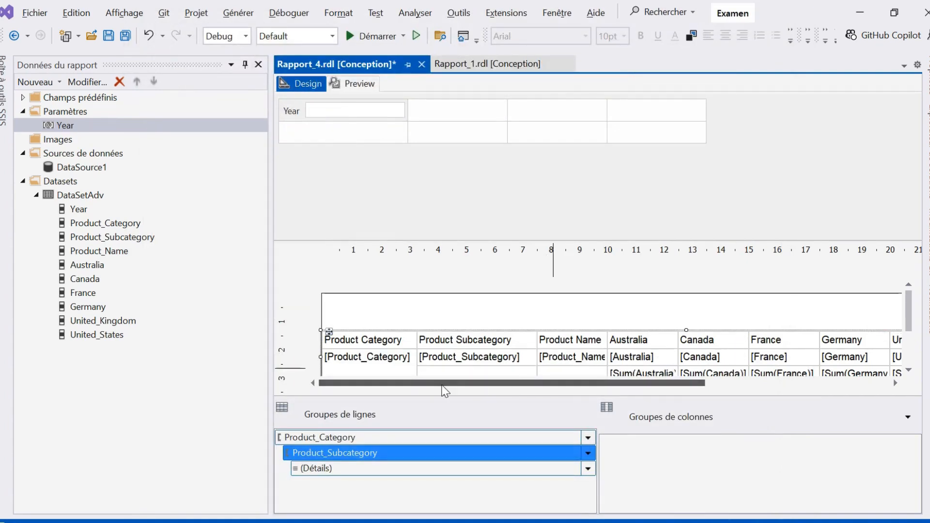
Make the text of the table's whole header row bold
left_click(367, 339)
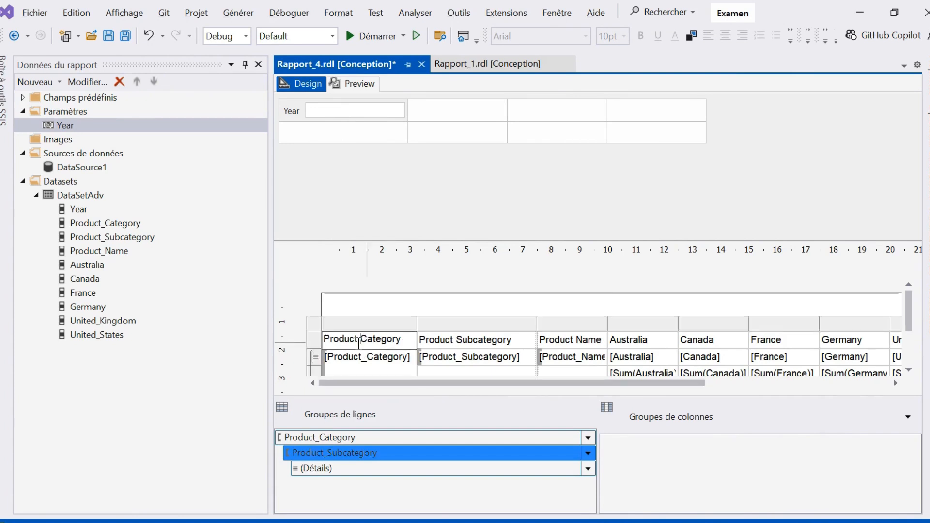
left_click(315, 341)
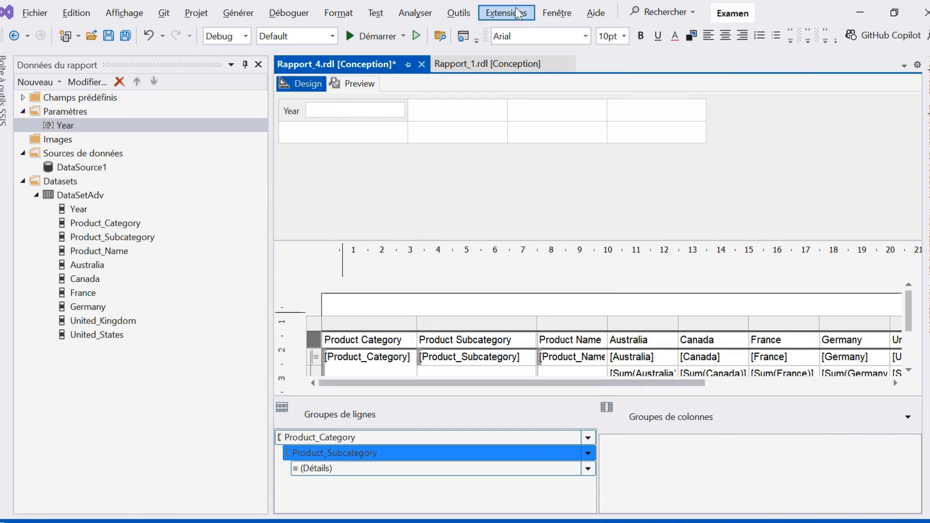
left_click(640, 36)
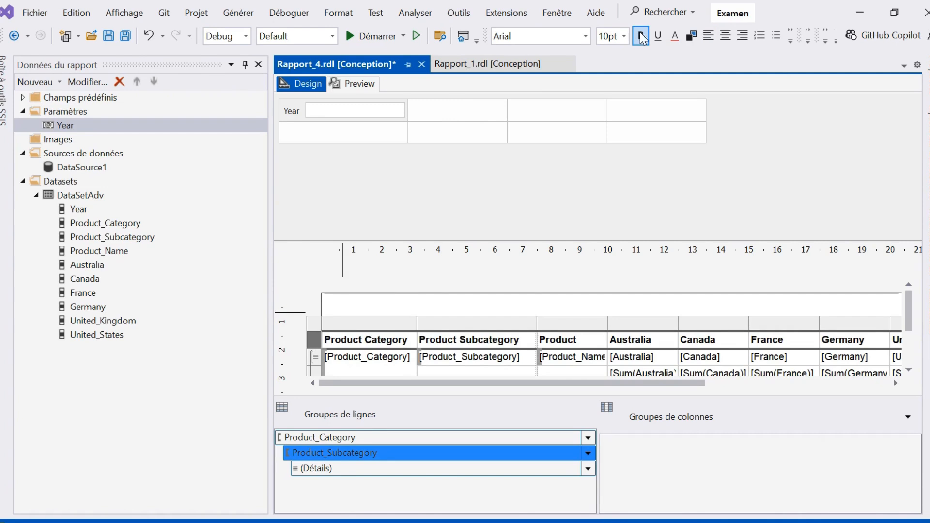
Fill the table's header row with a light blue background colour
left_click(693, 35)
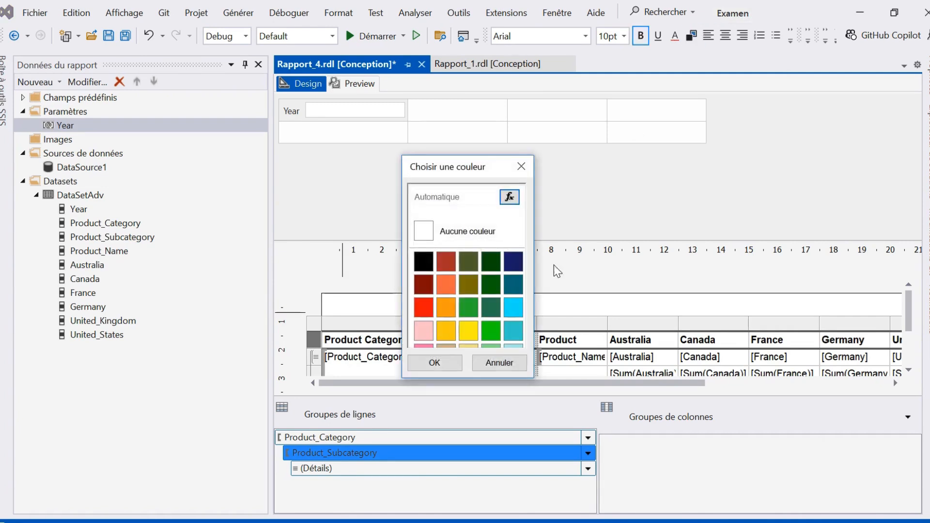
left_click(513, 346)
left_click(435, 362)
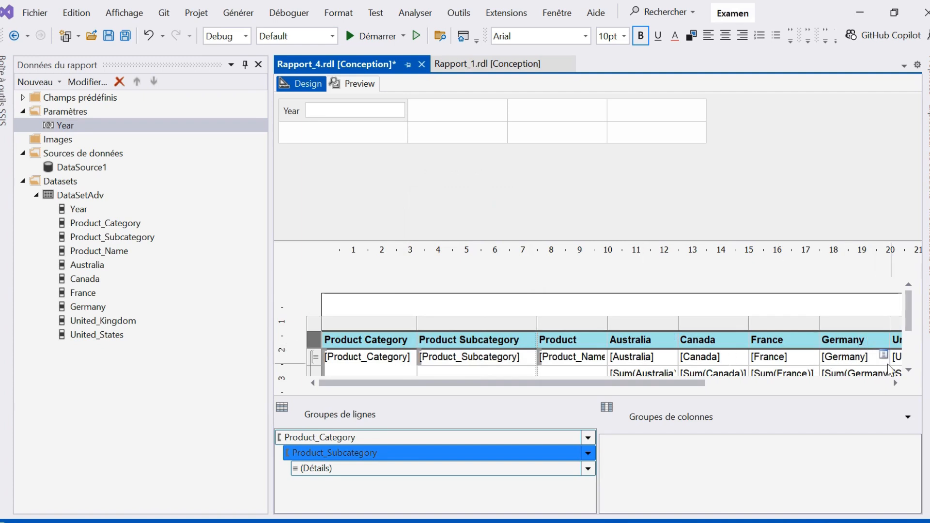
Add a total row after the Product_Subcategory group
scroll(908, 373, "down", 5)
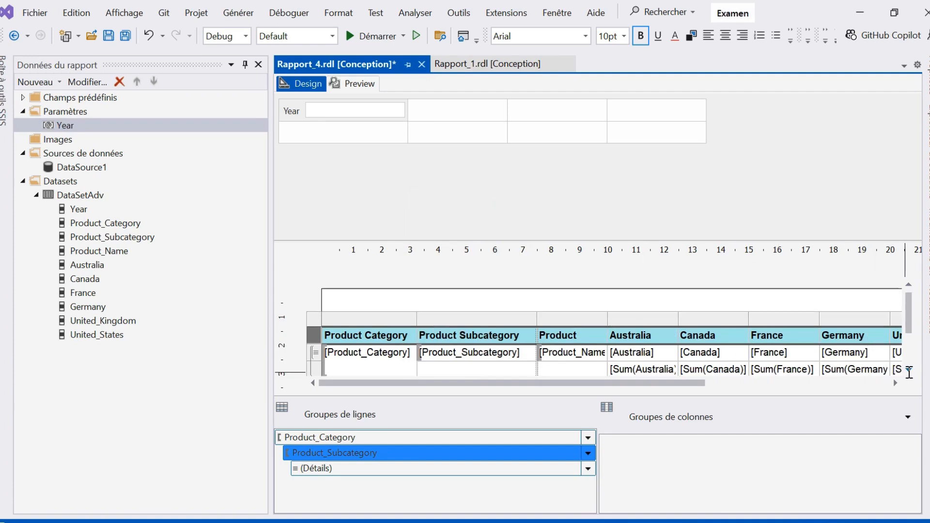
scroll(909, 373, "down", 1)
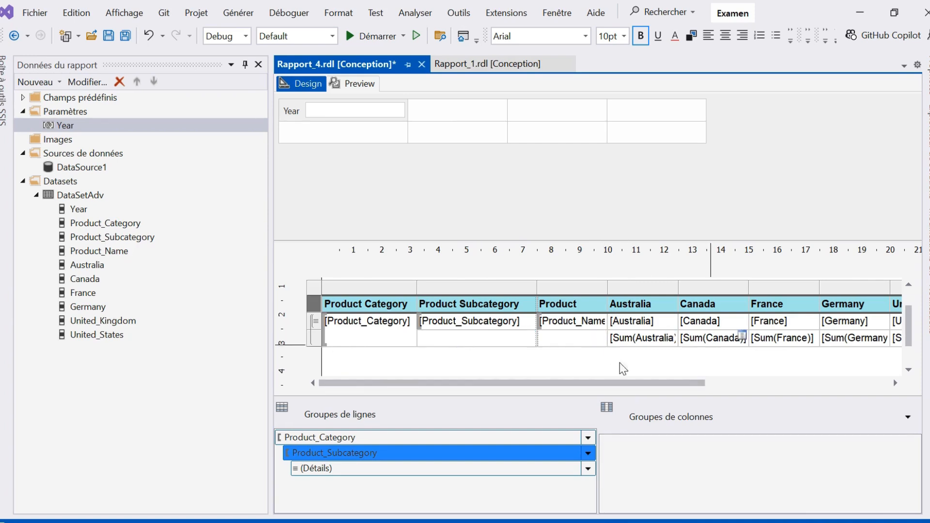
right_click(528, 324)
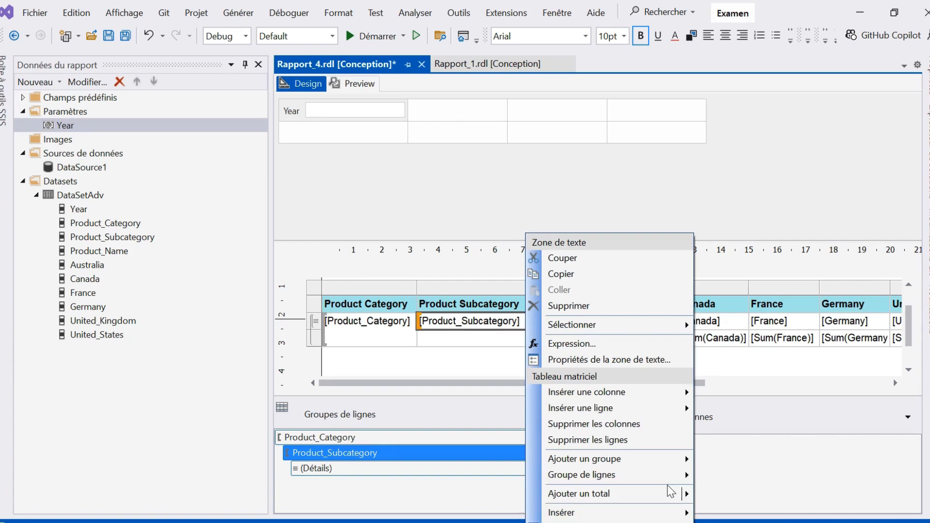
mouse_move(671, 493)
left_click(728, 513)
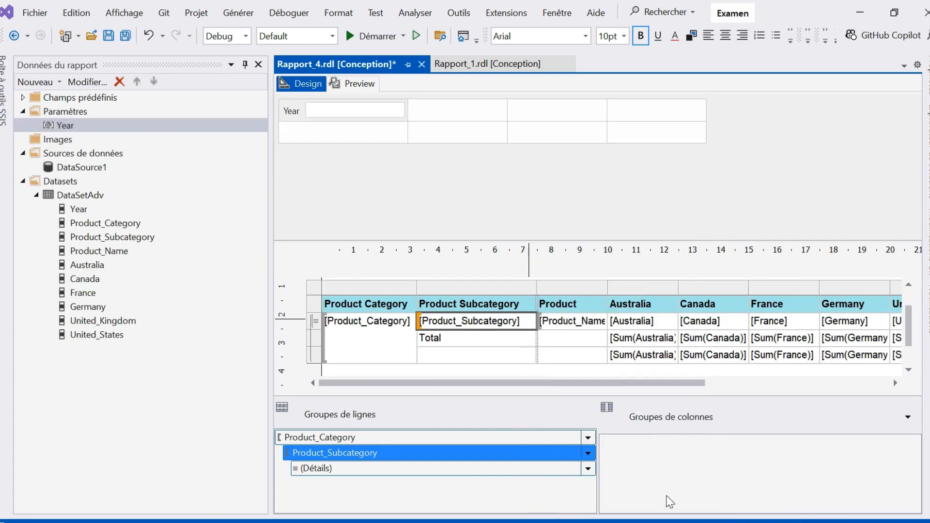
Add a total row after the Product_Category group
right_click(393, 324)
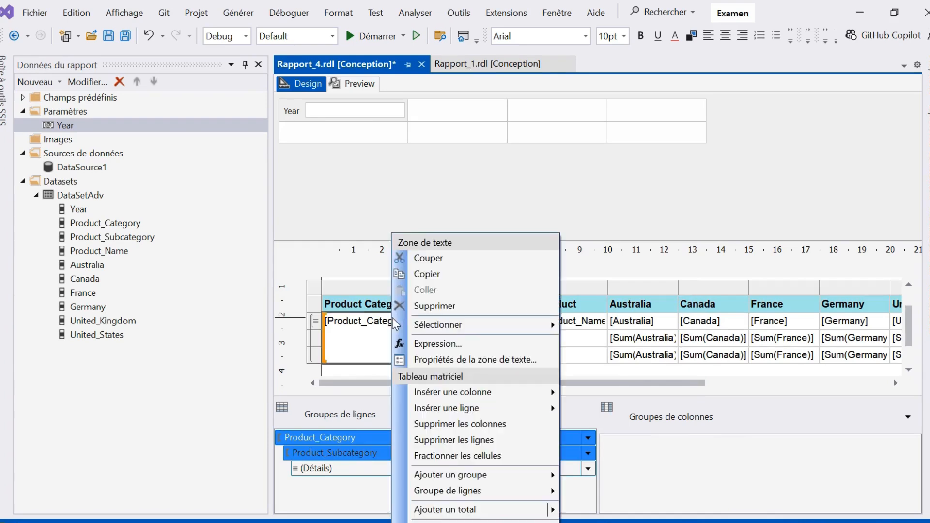
mouse_move(547, 510)
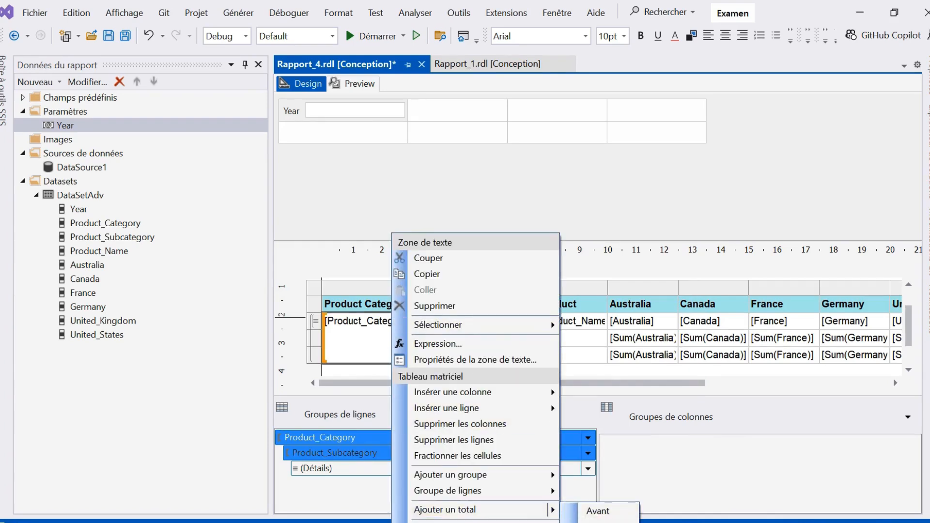
left_click(586, 512)
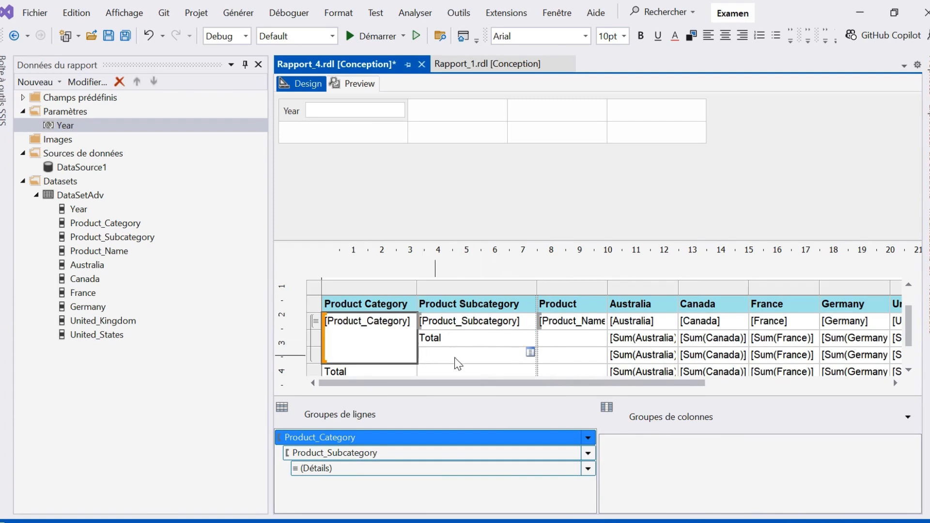
Delete the subcategory total row and the unlabelled sum row beneath it, keeping the category total row
left_click(313, 338)
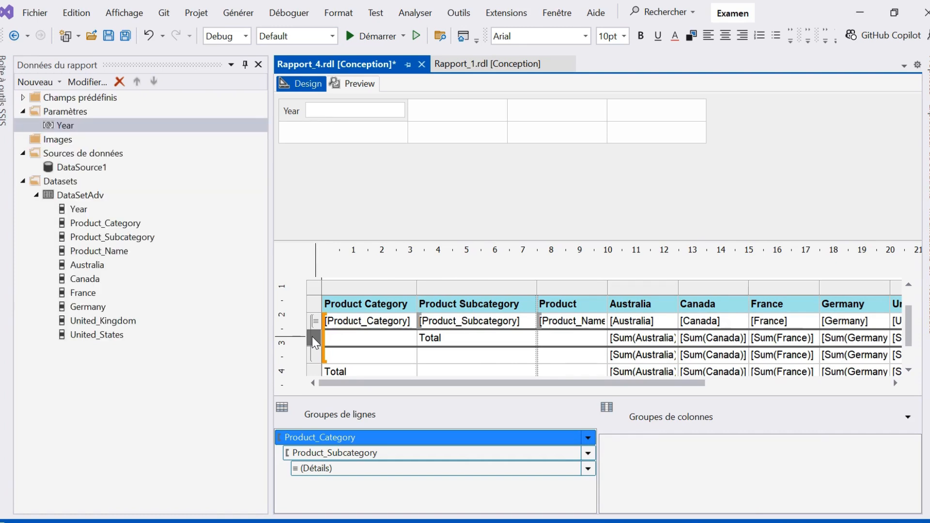
right_click(313, 338)
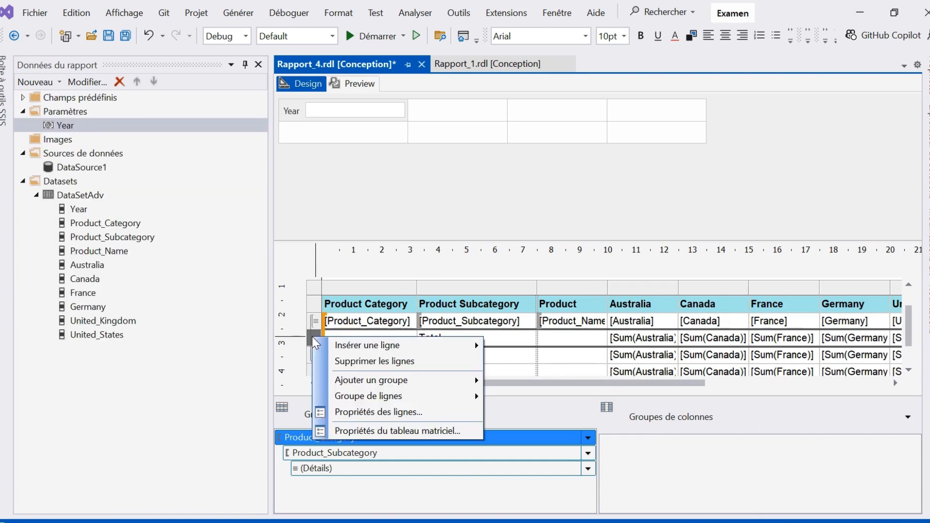
left_click(368, 359)
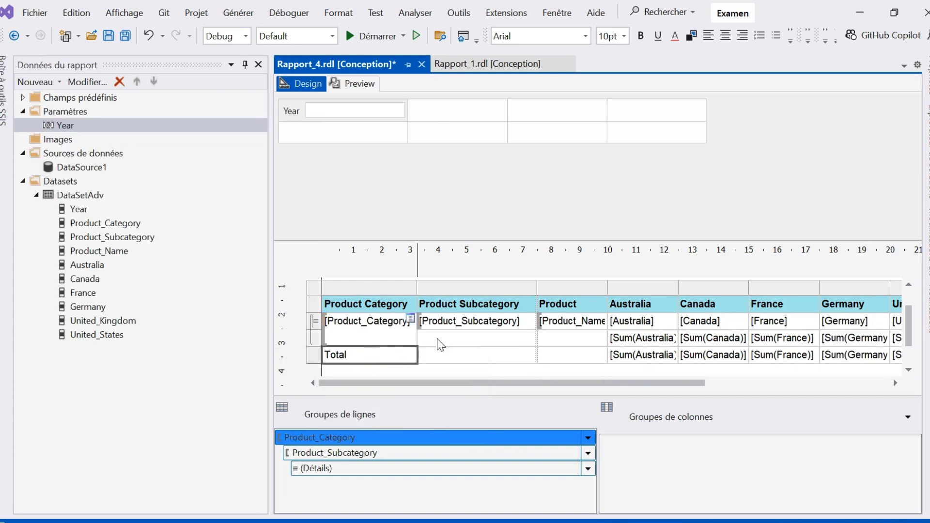
left_click(312, 337)
right_click(312, 338)
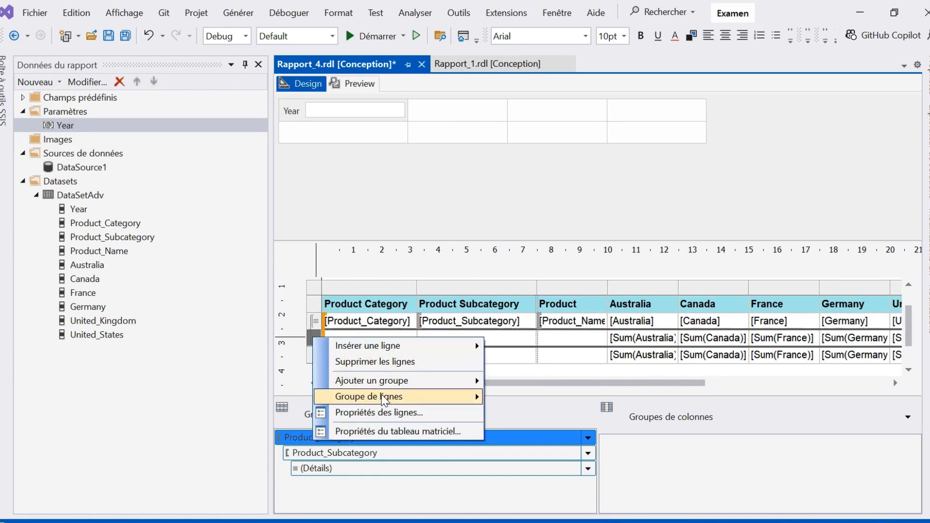
mouse_move(428, 397)
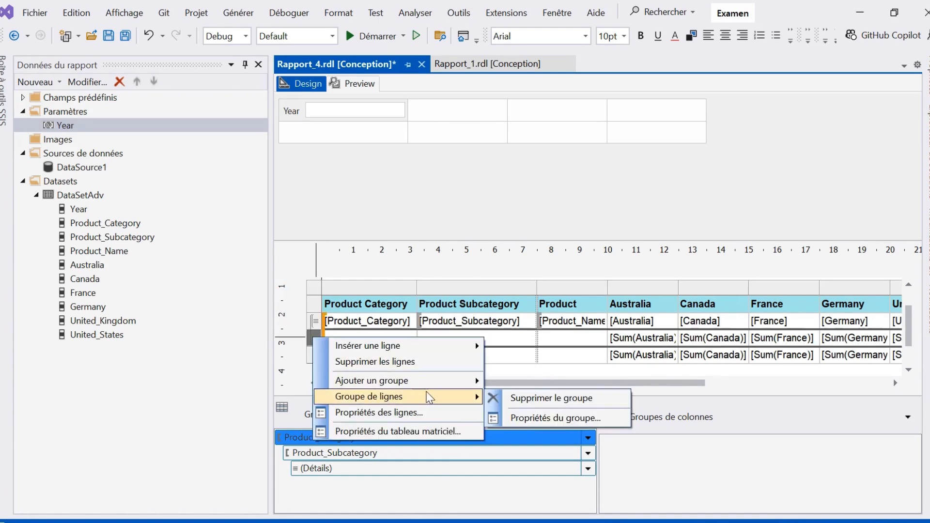
left_click(417, 361)
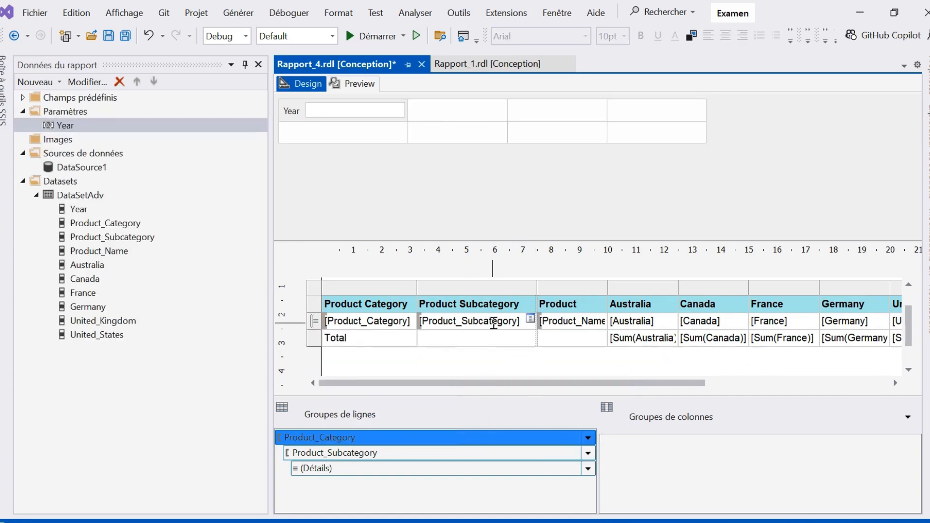
Add a fresh total row after the Product_Subcategory group, above the category total
right_click(527, 321)
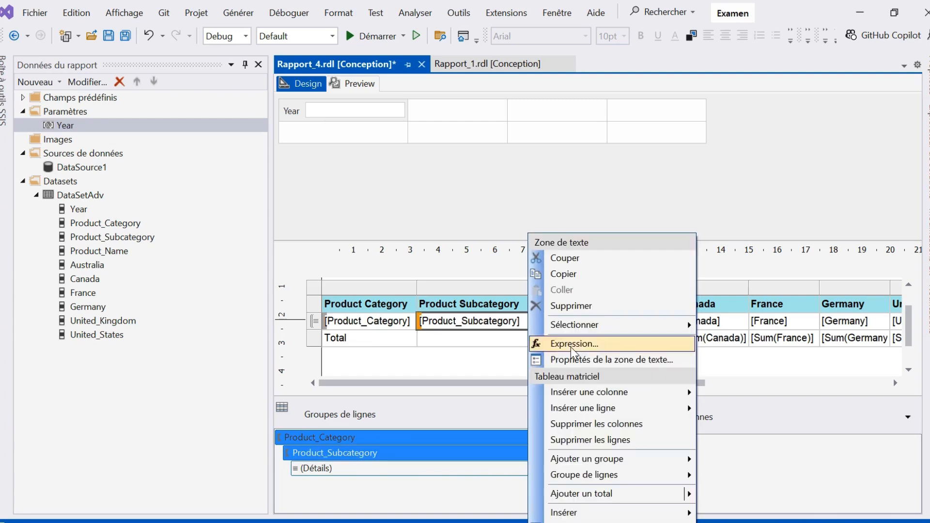
mouse_move(571, 392)
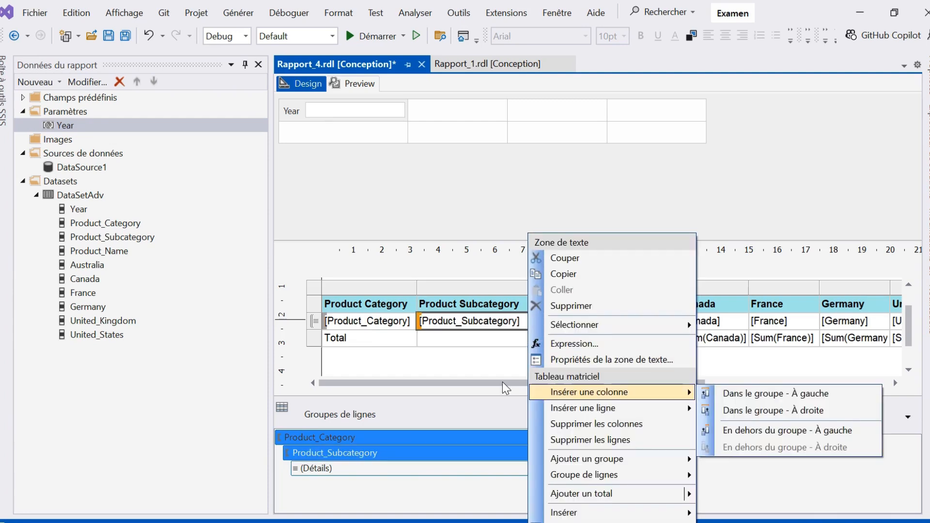
mouse_move(688, 494)
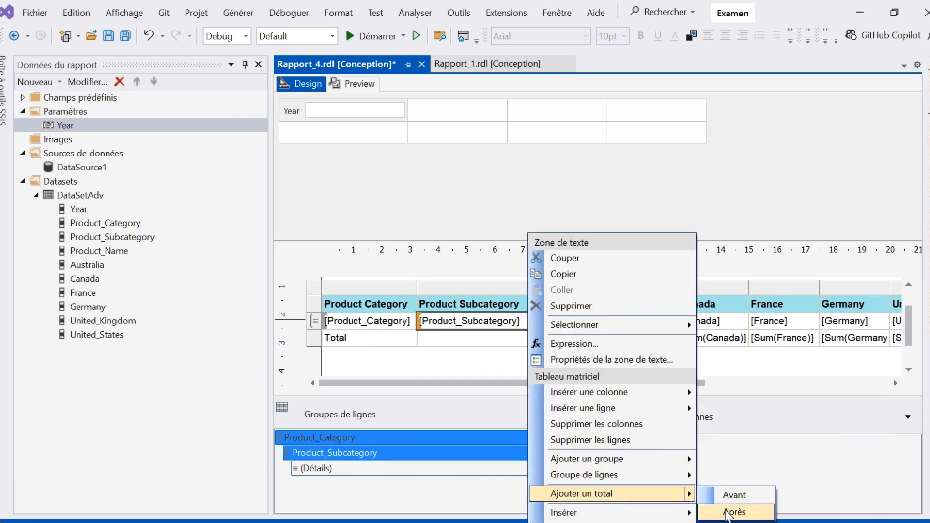
left_click(728, 512)
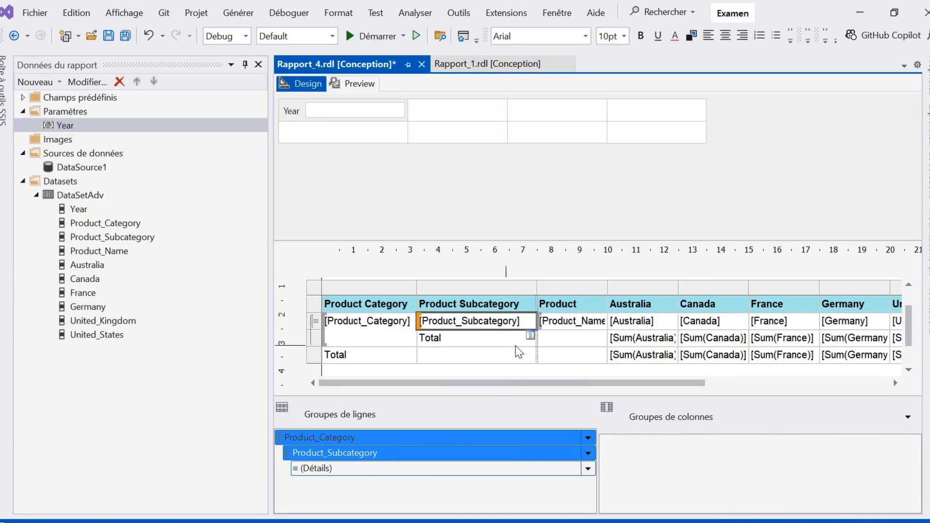
Relabel the subcategory total as "Total subcatecategory" and the category total as "Total category"
left_click(496, 343)
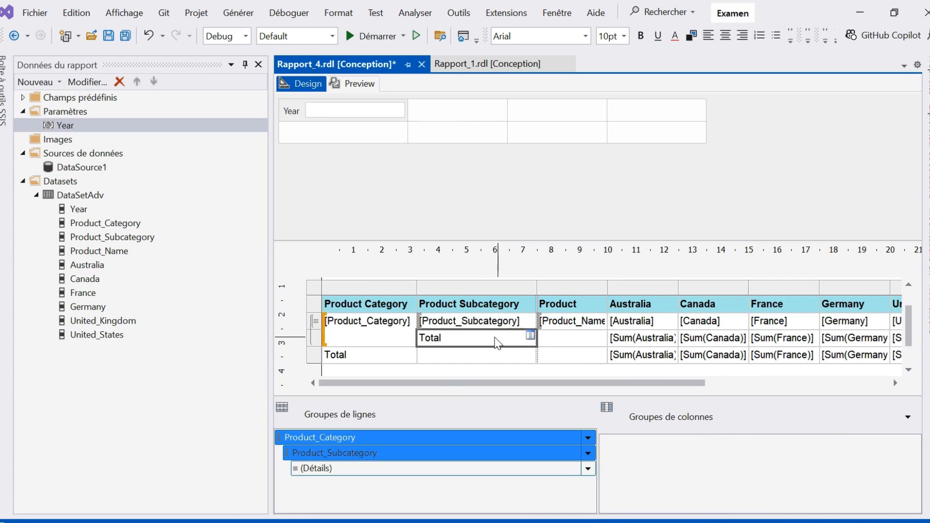
left_click(495, 338)
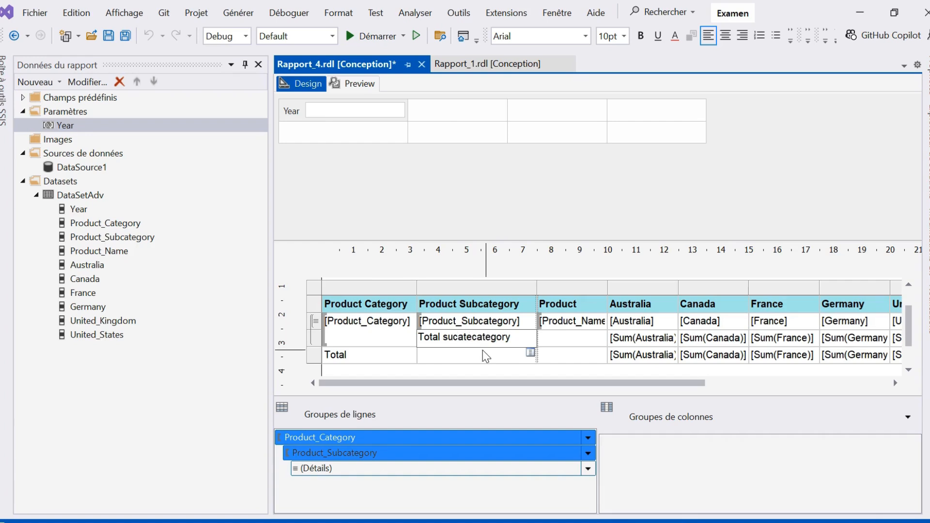
type("b")
left_click(375, 355)
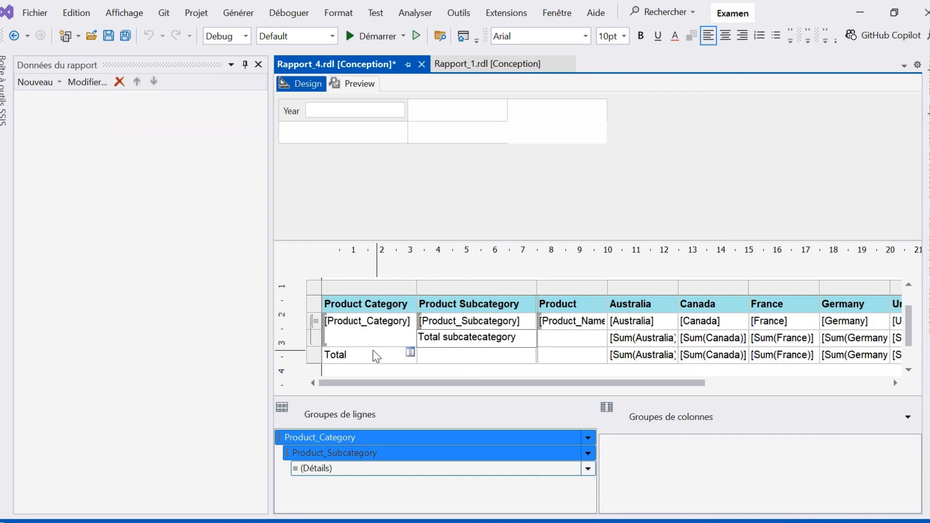
left_click(376, 355)
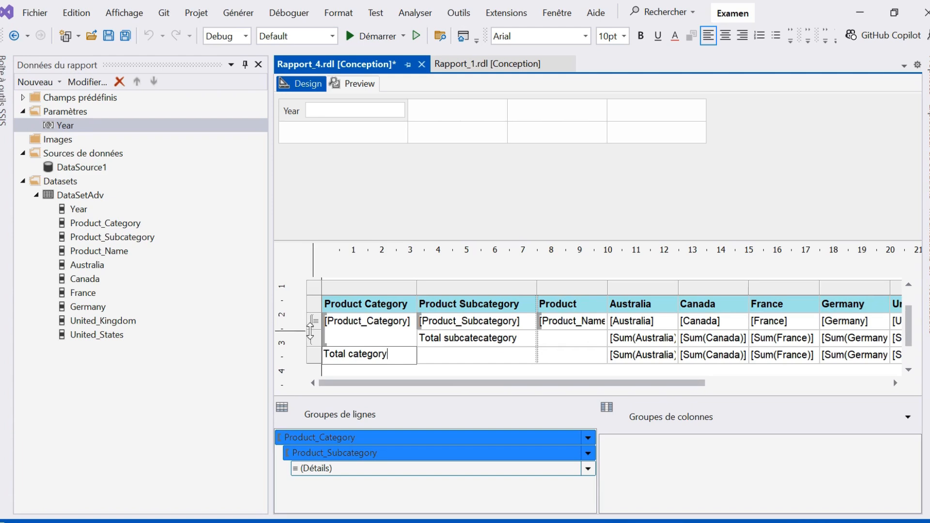
Make the text of both the subcategory and category total rows bold
left_click_drag(314, 338, 315, 355)
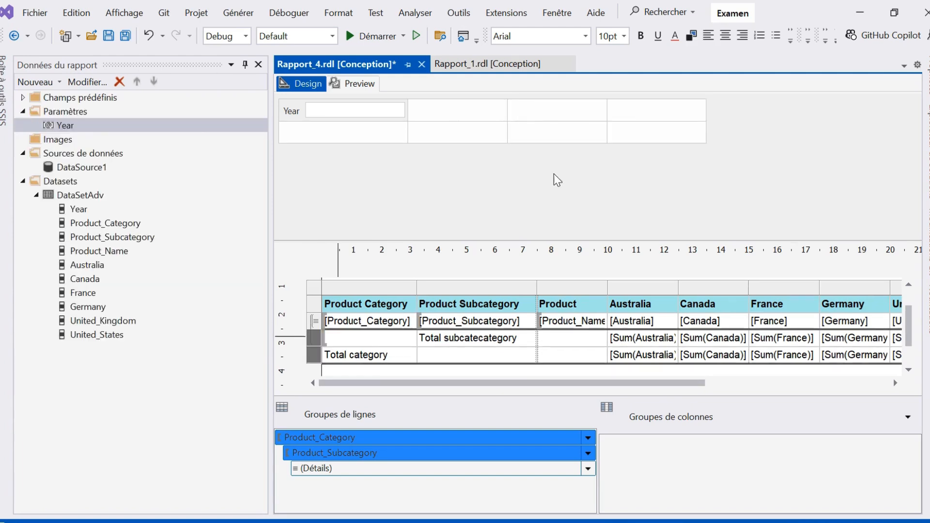
left_click(640, 35)
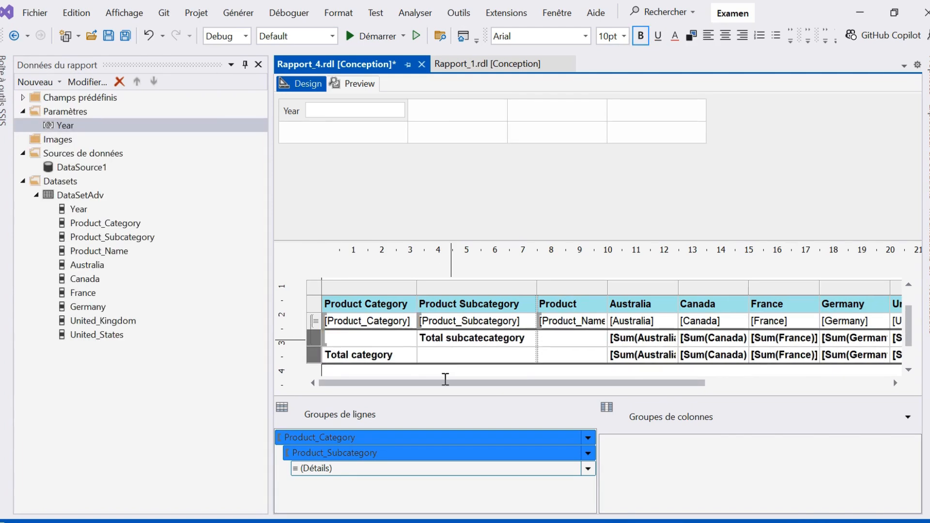
left_click(472, 341)
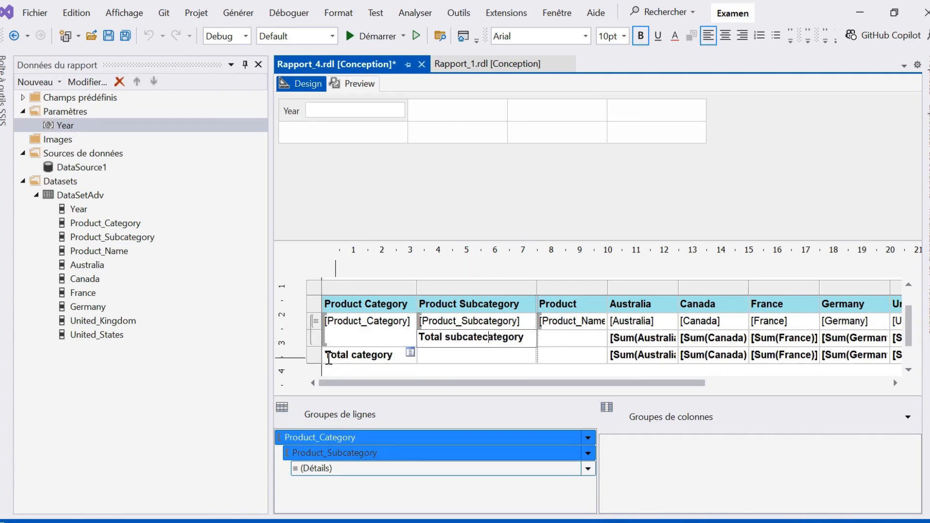
Fill the whole Total category row with a bright sky-blue background colour
left_click(315, 354)
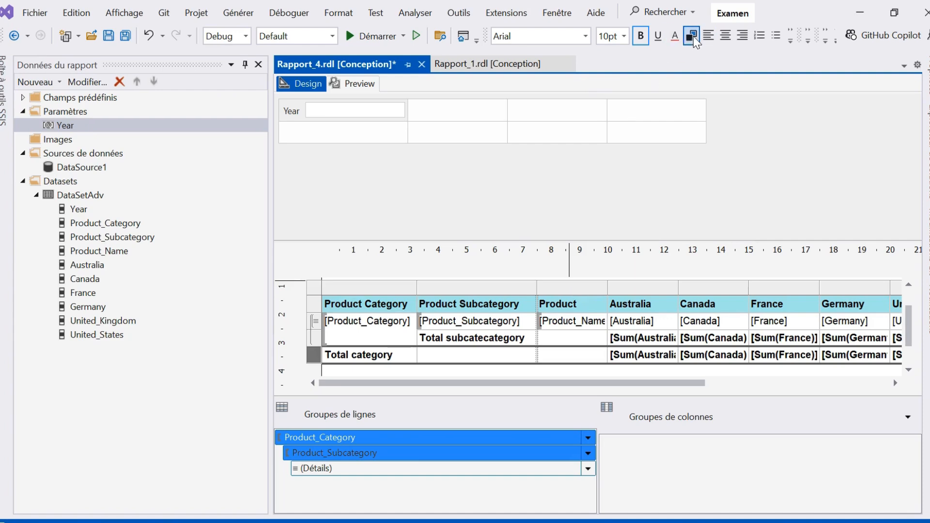
left_click(691, 36)
left_click(515, 308)
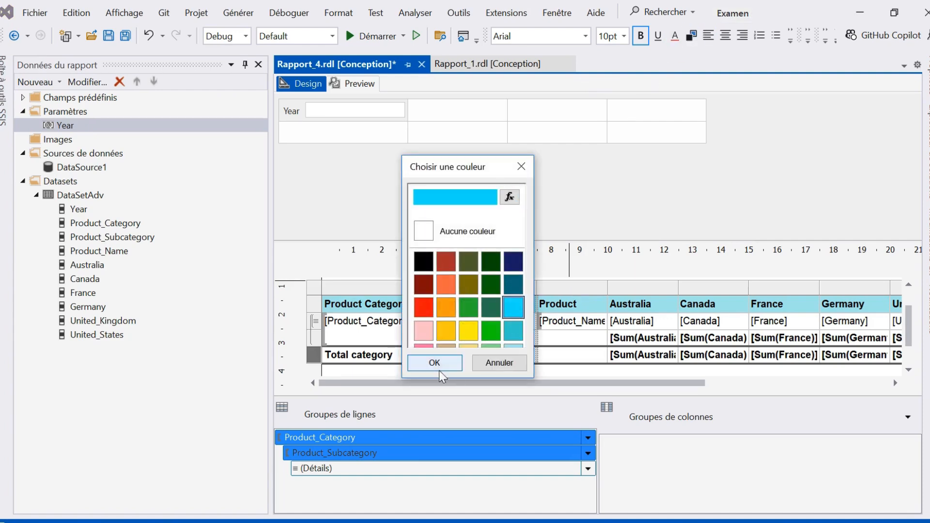
left_click(439, 361)
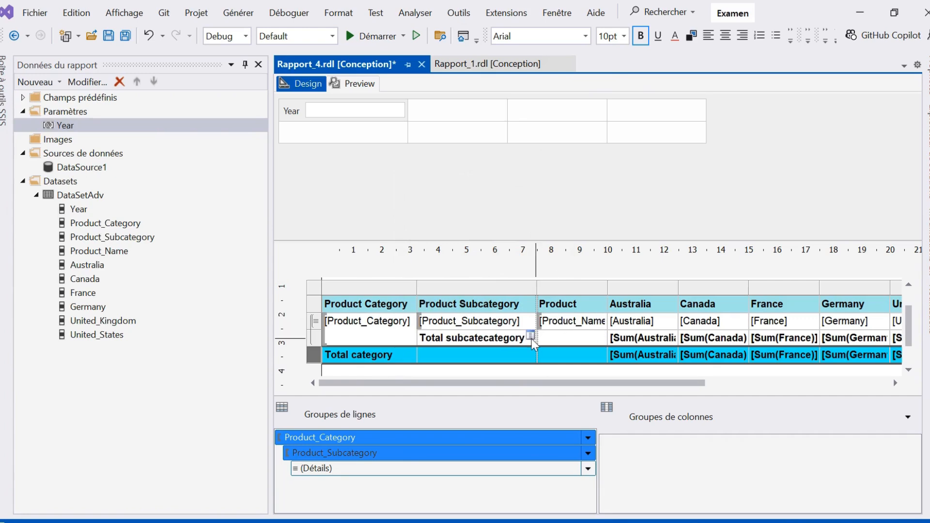
Fill the subcategory total row, from its label to the United States column, with a dark teal background colour
left_click_drag(524, 342, 761, 342)
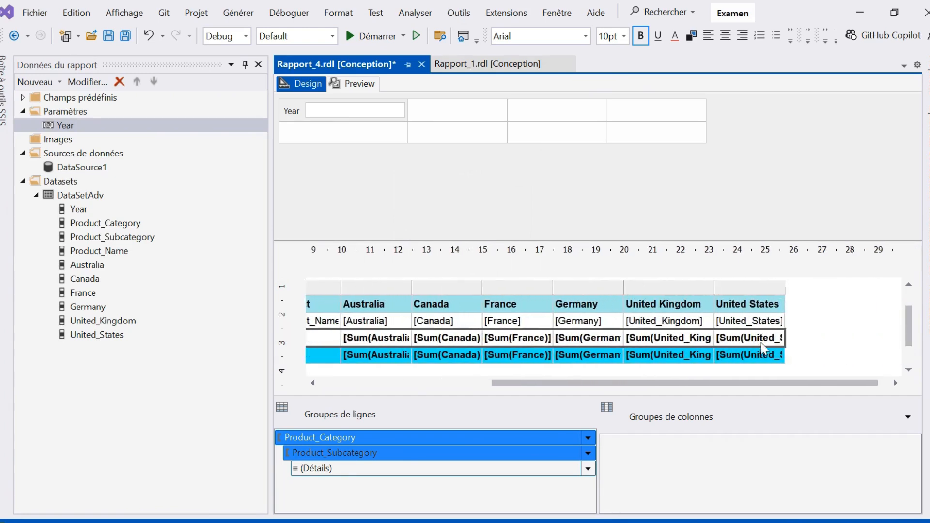
left_click(692, 35)
left_click(513, 284)
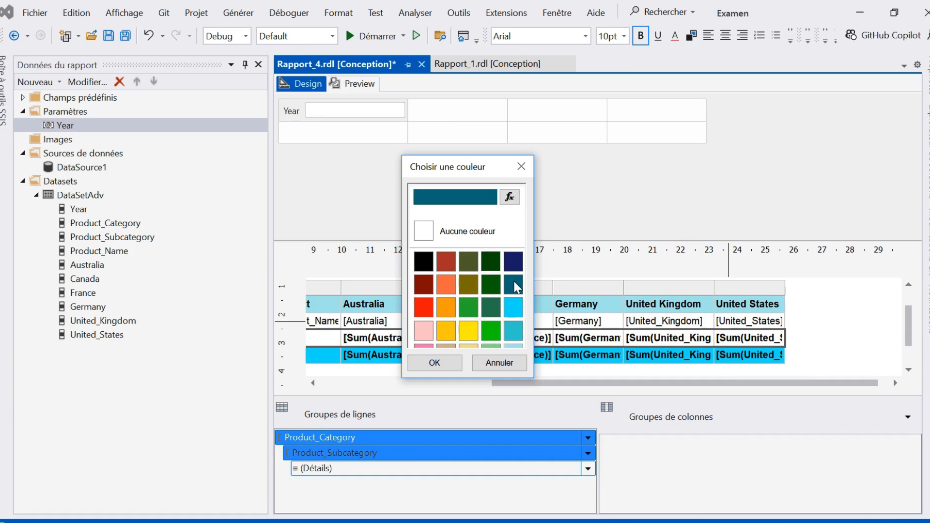
left_click(426, 365)
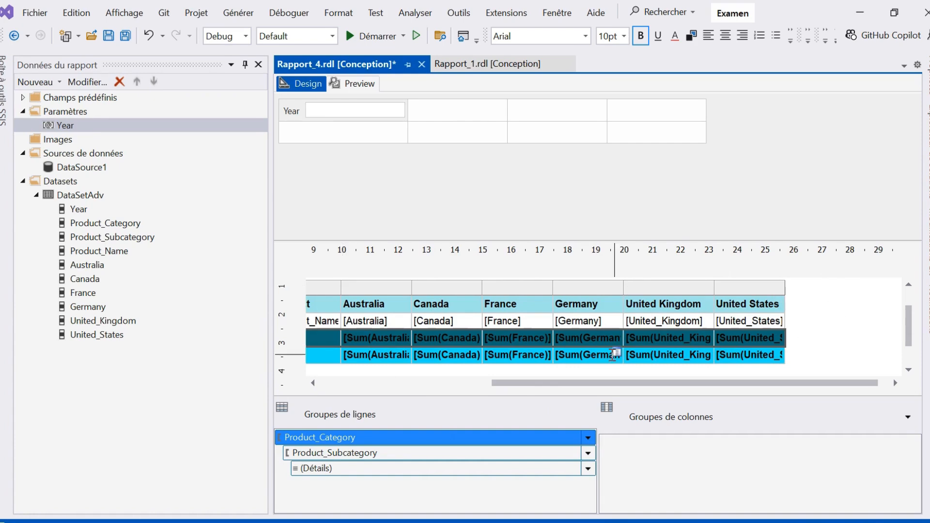
Preview the report with the Year parameter set to 2000, 2011 and 2013 in turn
left_click(358, 85)
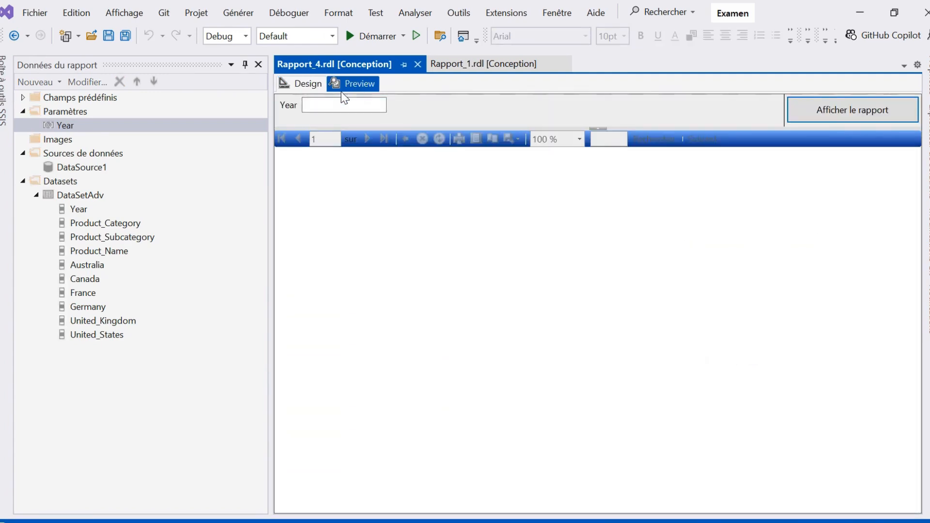
left_click(349, 105)
left_click(833, 109)
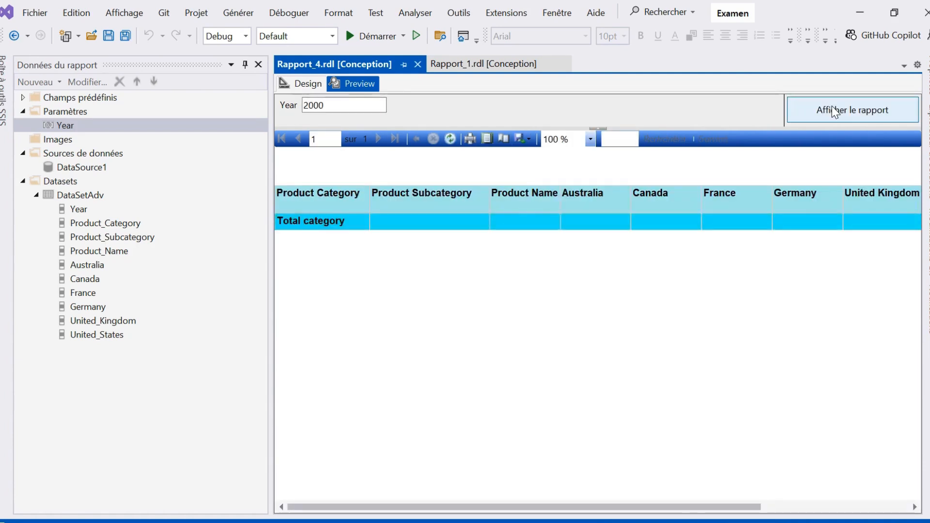
mouse_move(501, 1)
left_click(342, 105)
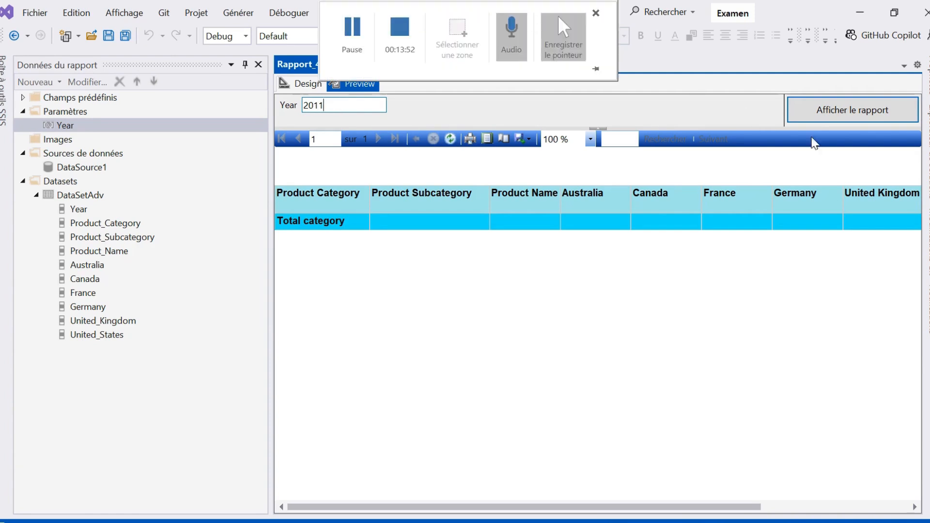
left_click(842, 114)
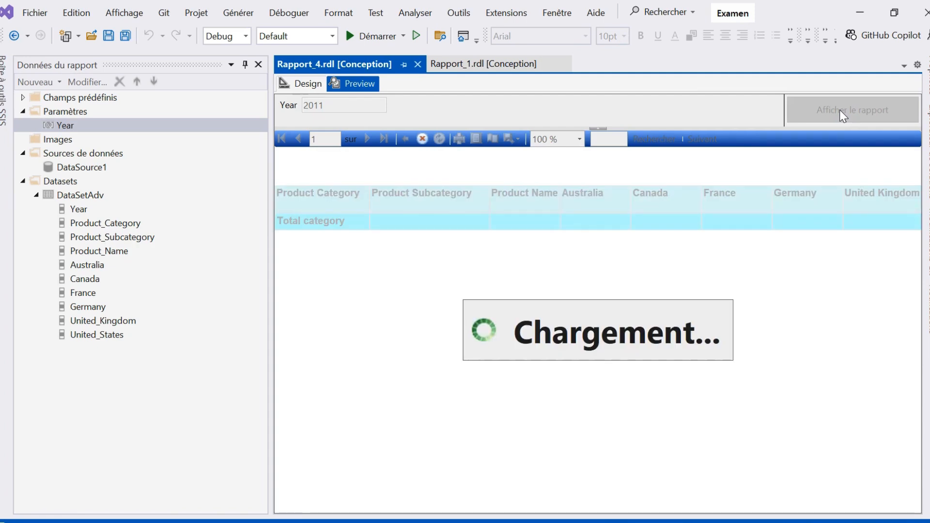
left_click(377, 109)
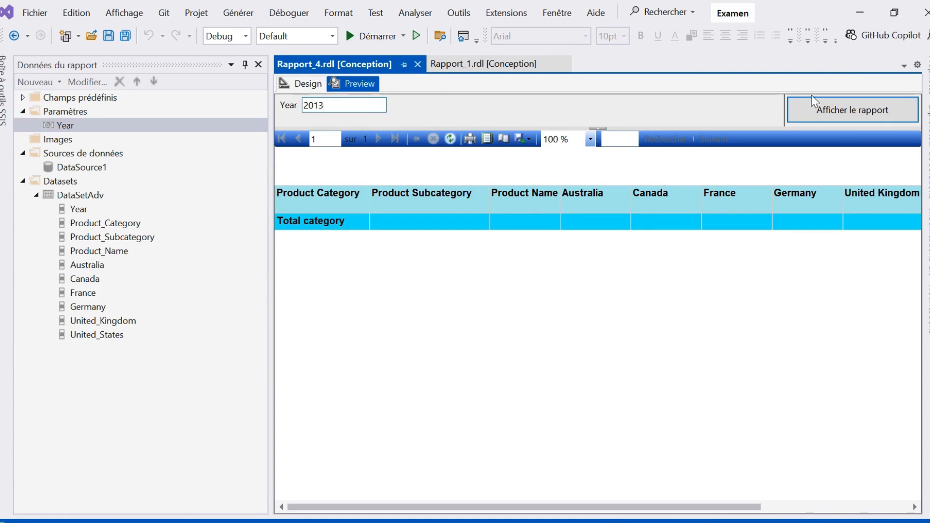
left_click(862, 102)
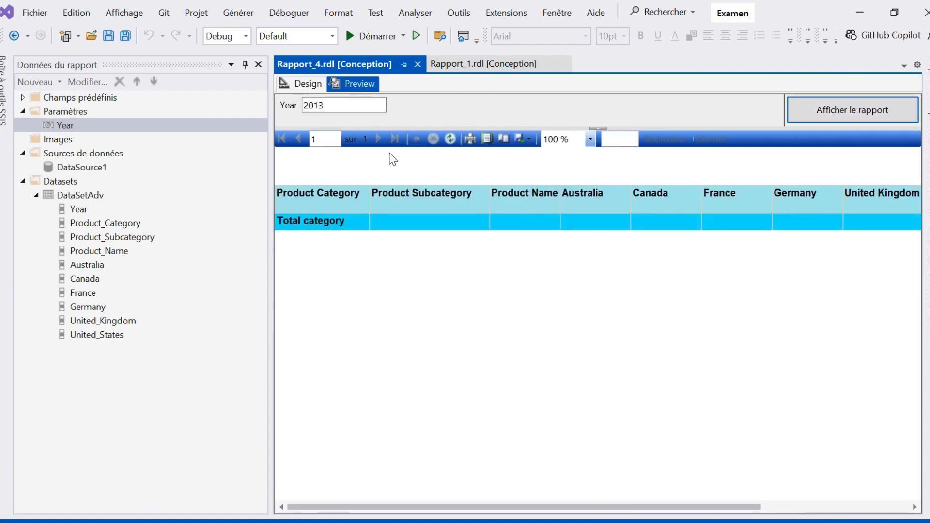
Make the Year parameter get its available values from a query on DataSetAdv, with Year as both value field and label field
left_click(308, 90)
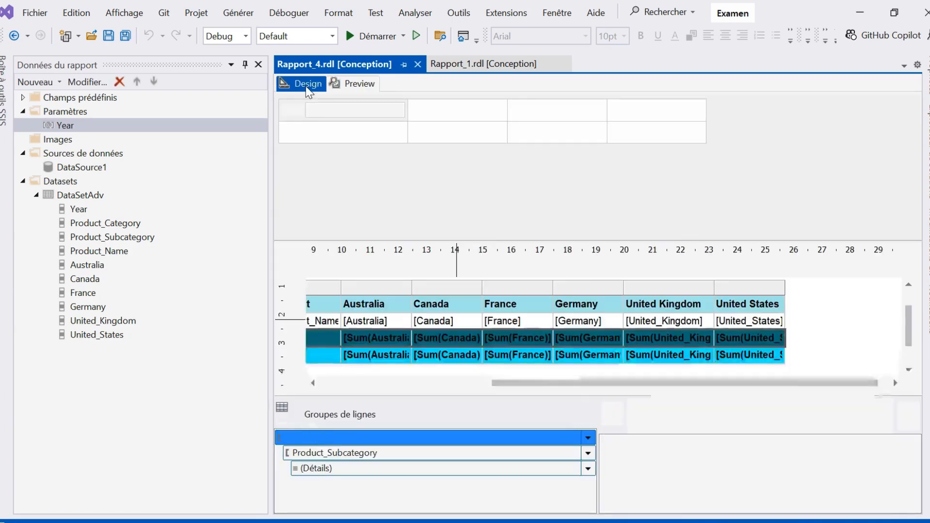
double_click(95, 127)
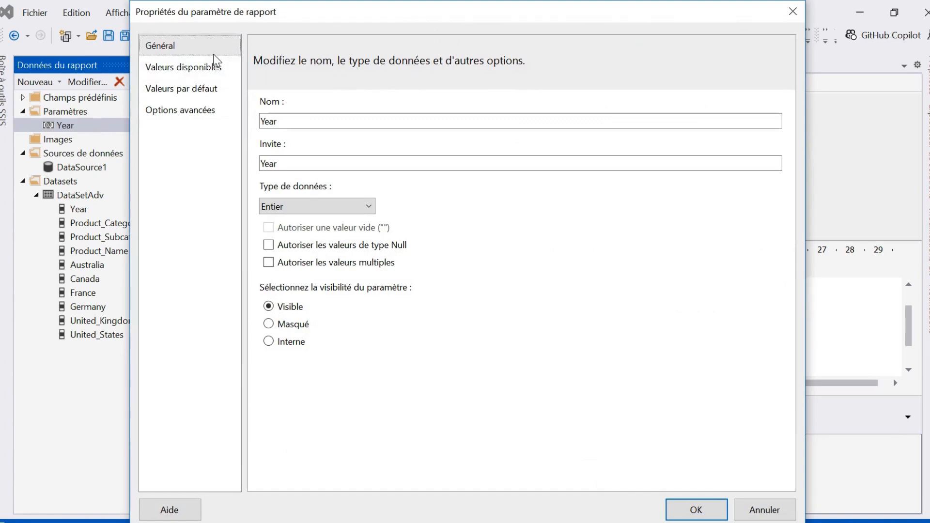
left_click(194, 68)
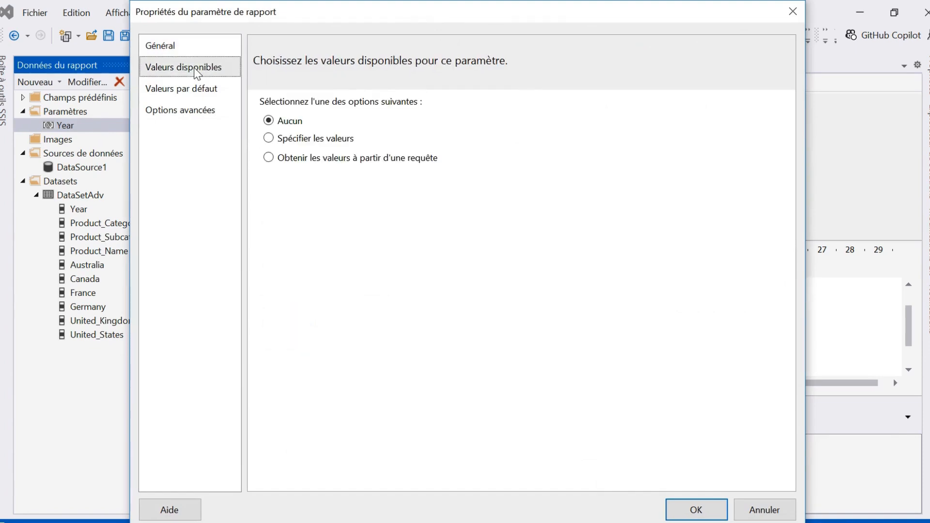
left_click(270, 158)
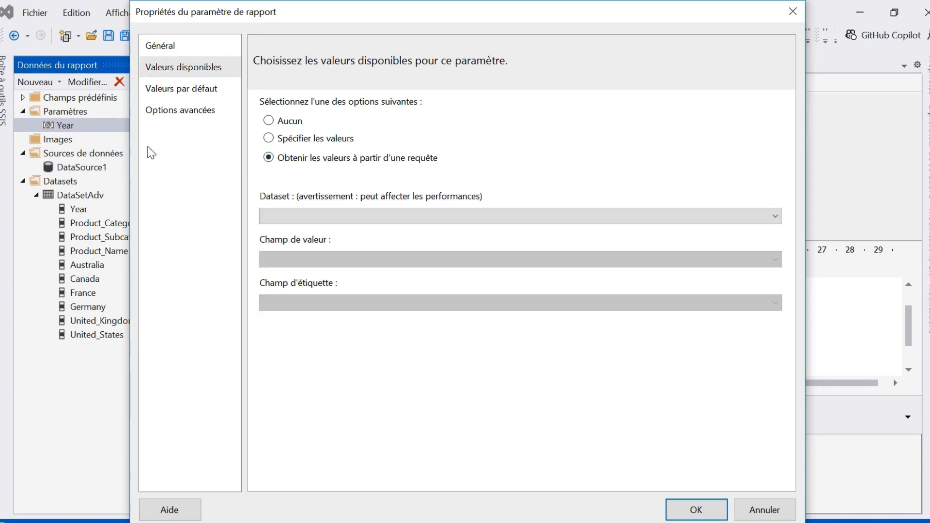
left_click(429, 216)
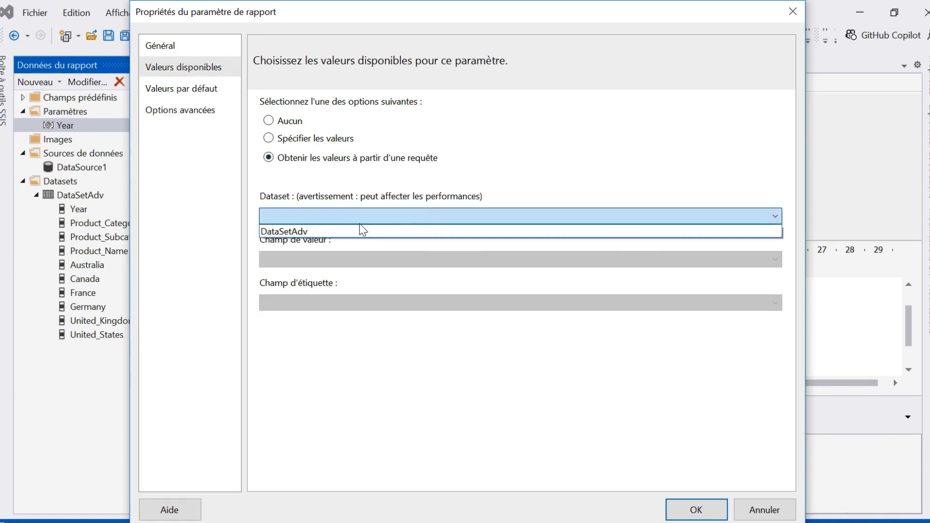
left_click(343, 232)
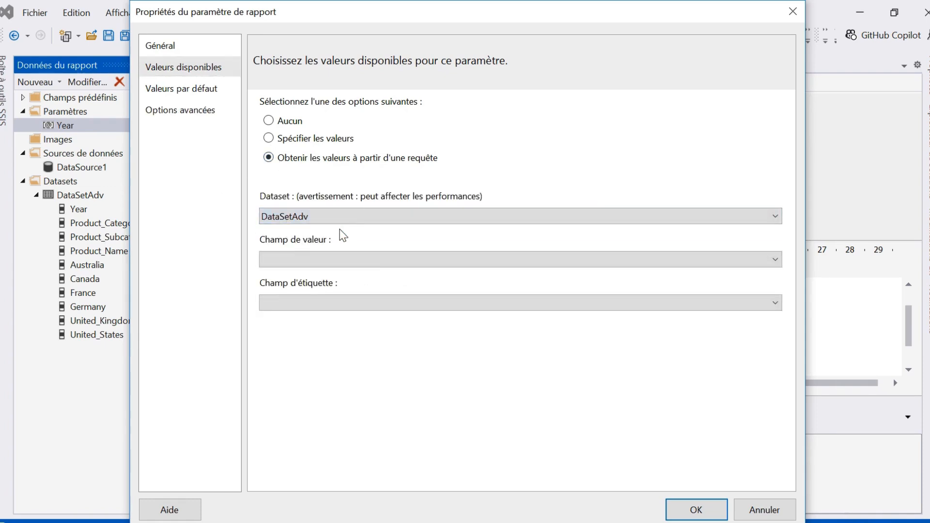
left_click(363, 264)
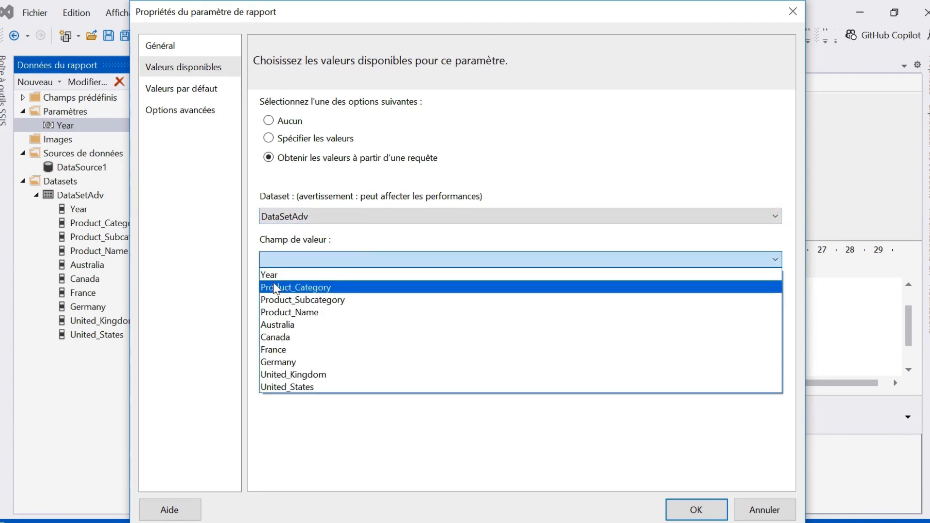
left_click(303, 281)
left_click(326, 302)
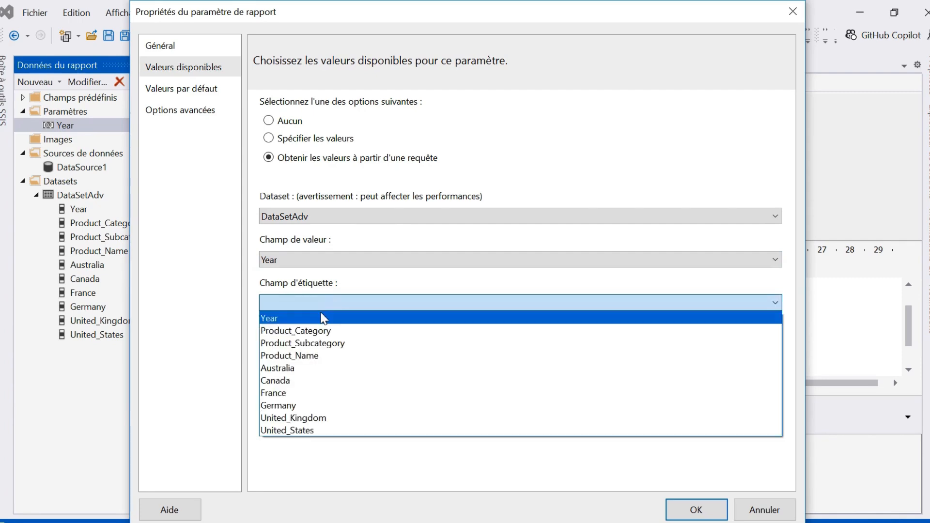
left_click(338, 317)
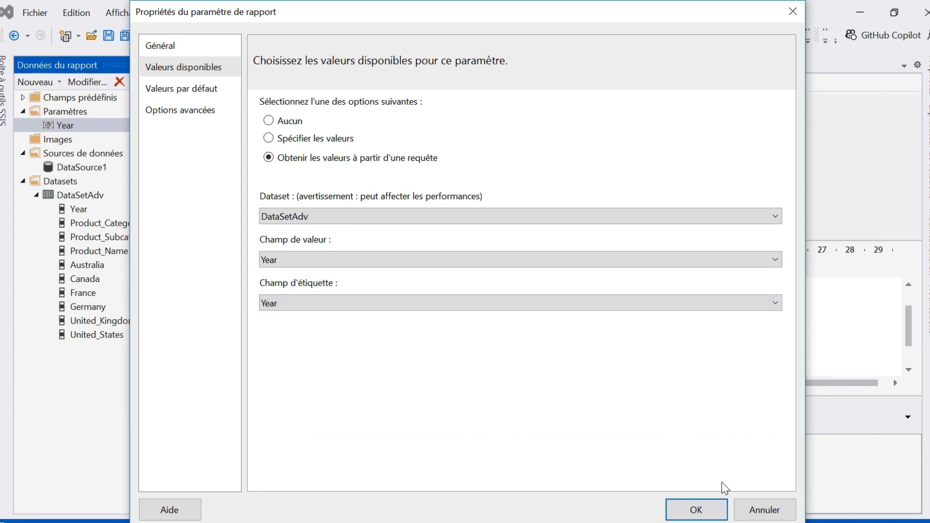
left_click(698, 508)
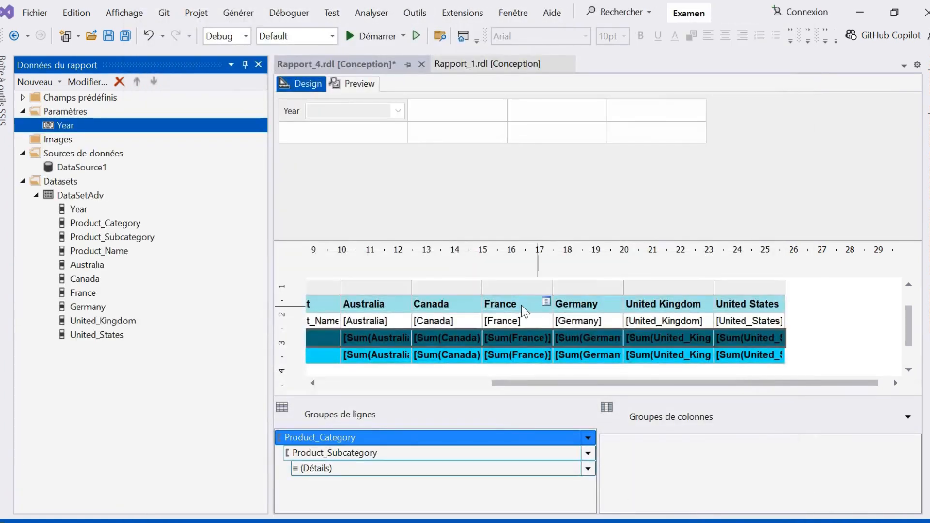
Preview the report for the year 2001 and examine the subcategory and category totals through its last page
left_click(357, 86)
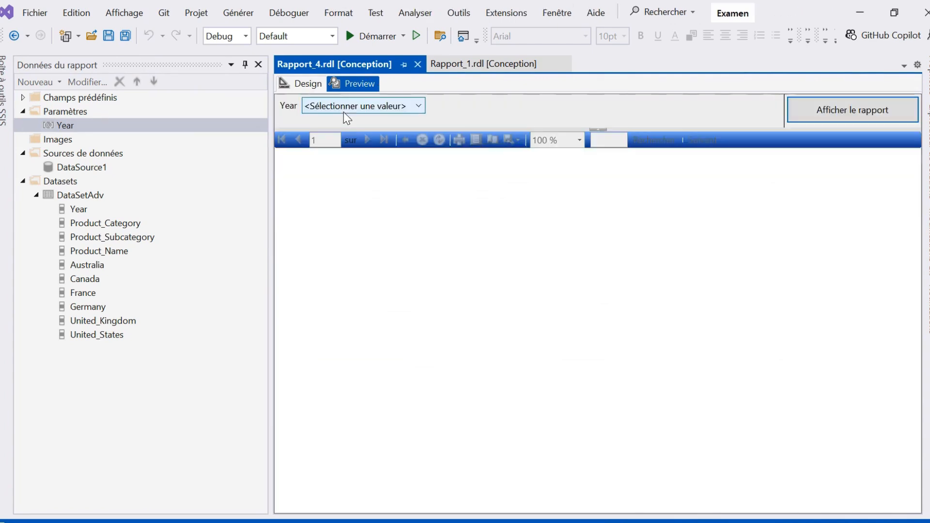
left_click(409, 107)
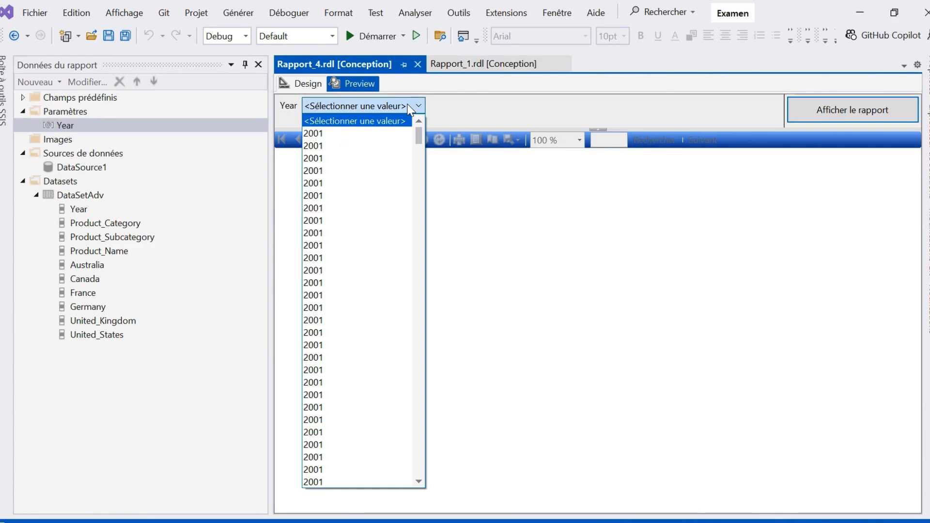
left_click(330, 133)
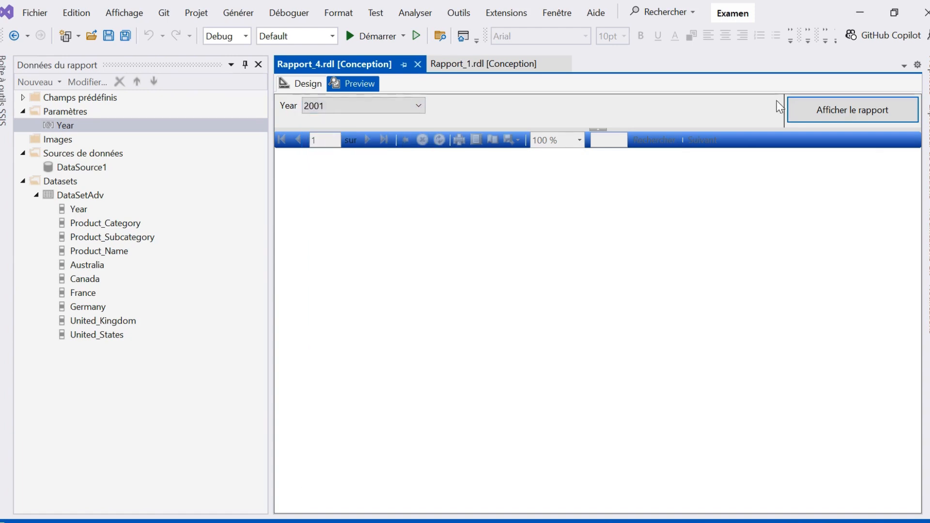
left_click(812, 115)
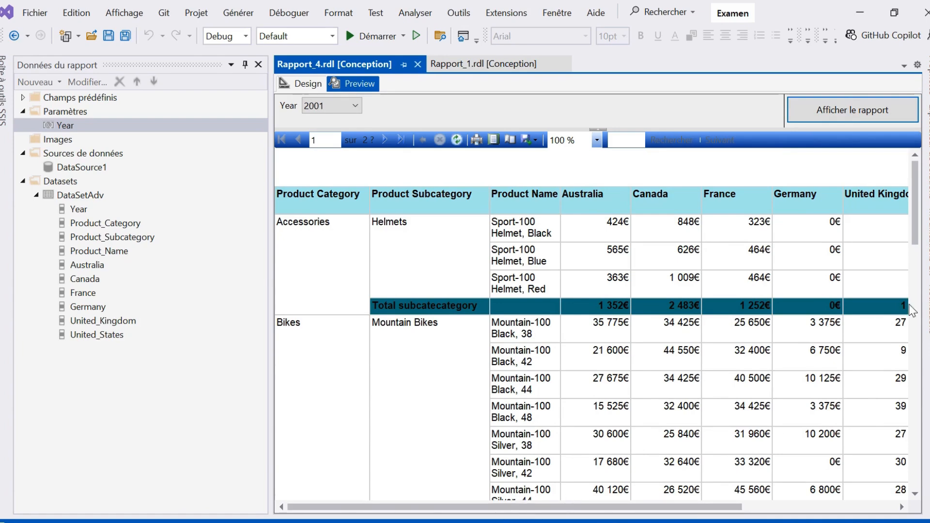
mouse_move(917, 231)
left_mouse_down()
mouse_move(919, 489)
mouse_move(913, 214)
left_mouse_up()
left_click(400, 139)
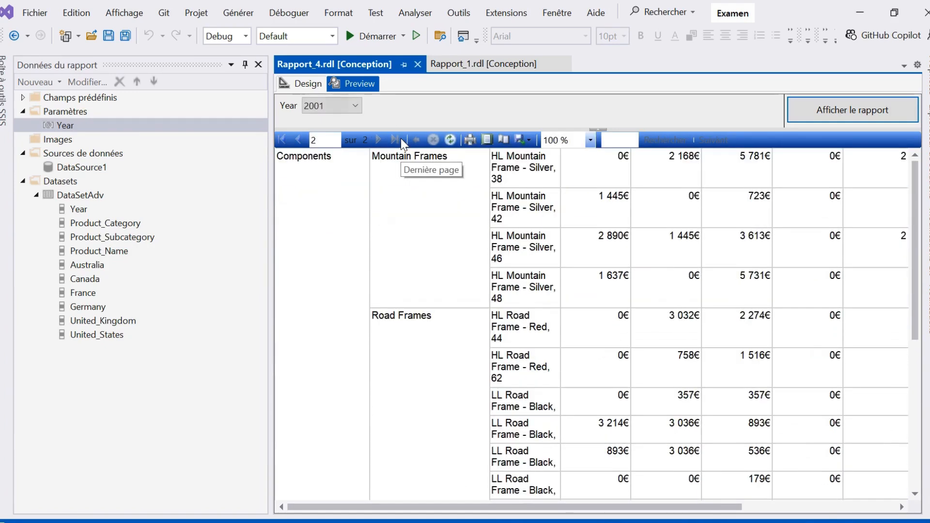
left_click_drag(916, 286, 917, 436)
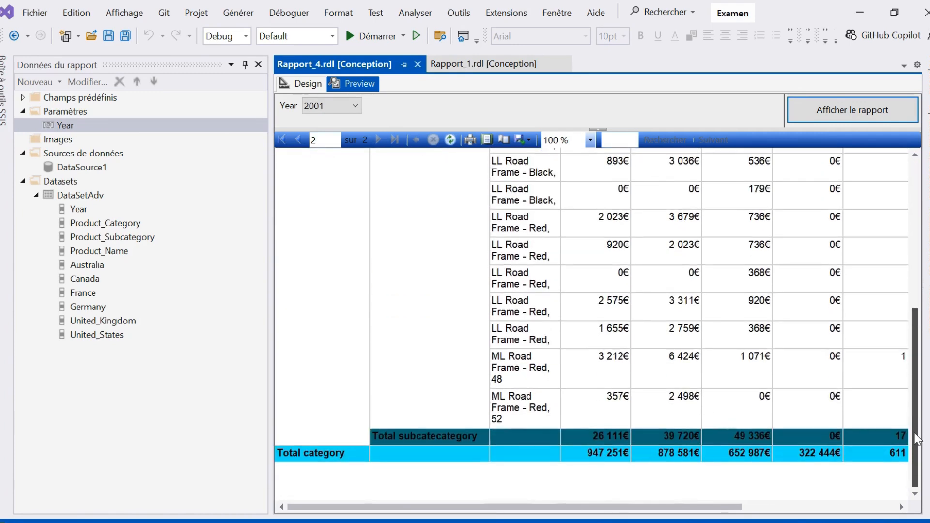
left_click_drag(660, 509, 611, 503)
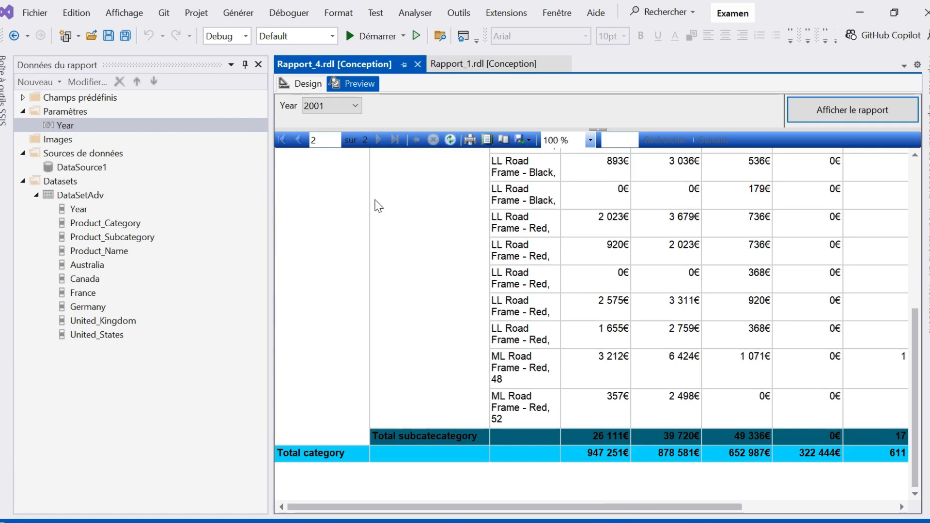
Run the report preview for the year 2002 and look through its first page
left_click(355, 106)
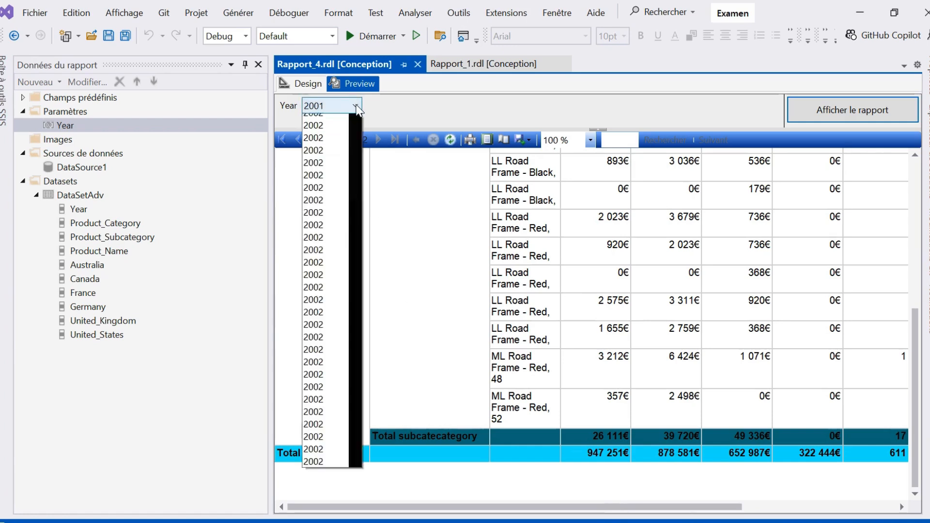
left_click(331, 159)
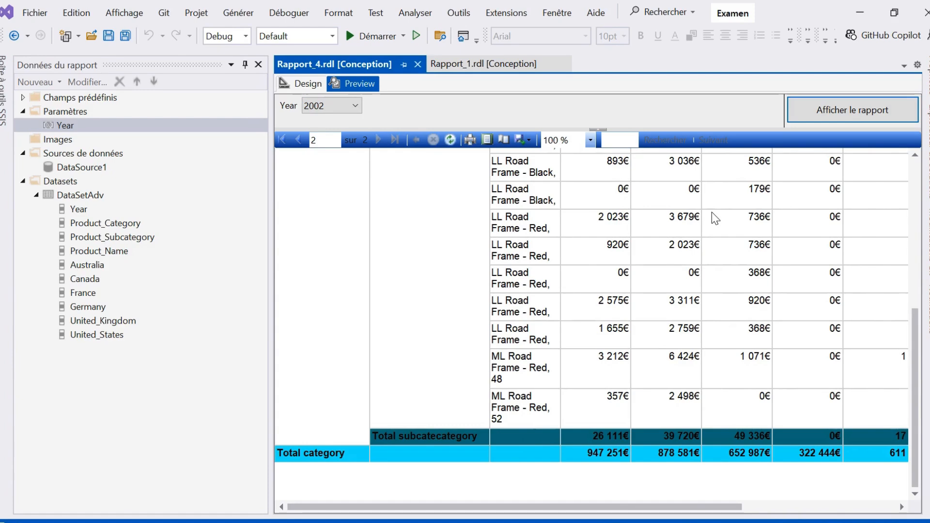
left_click(805, 115)
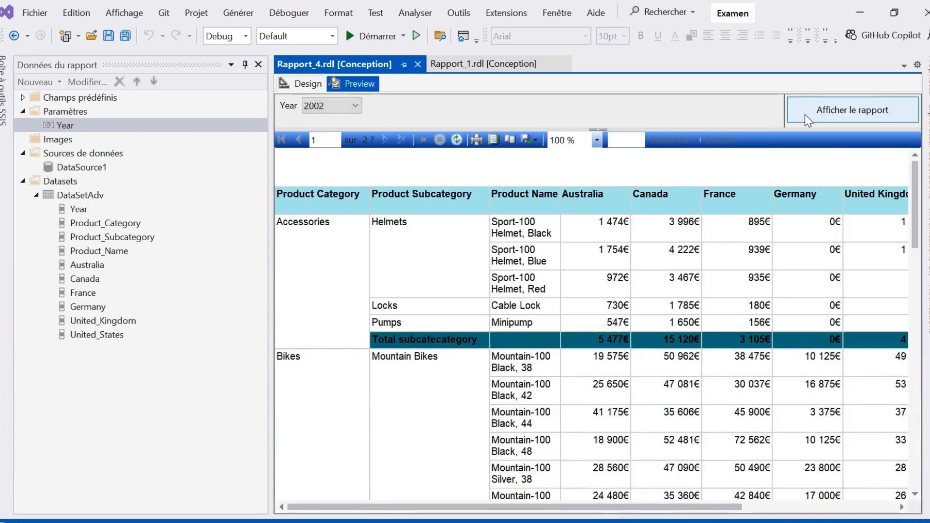
mouse_move(914, 205)
left_mouse_down()
mouse_move(916, 464)
mouse_move(914, 192)
left_mouse_up()
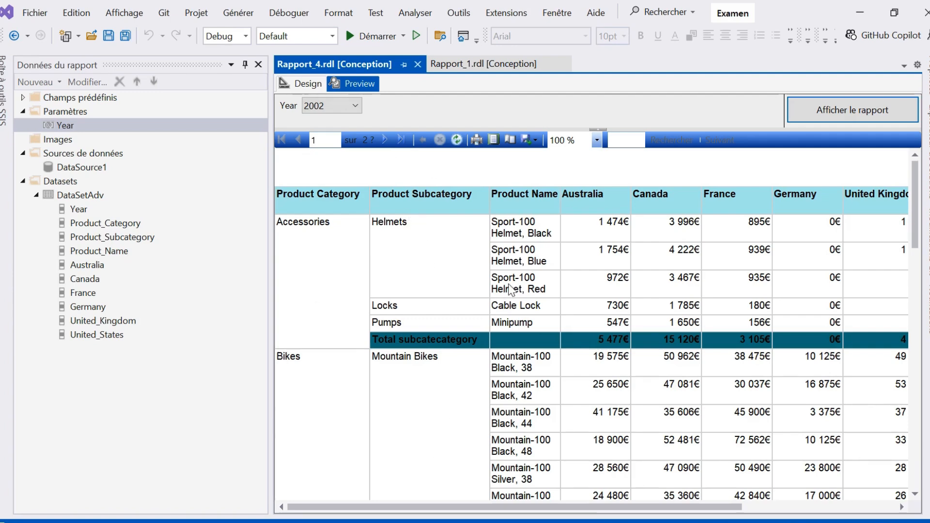
Insert a text box in the report body and place it above the table, at the body's upper-left corner
left_click(304, 85)
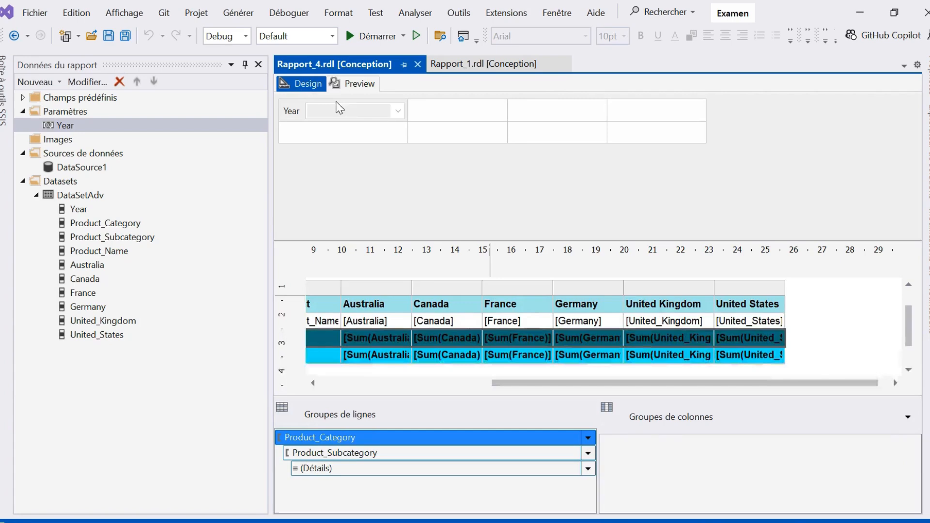
right_click(807, 335)
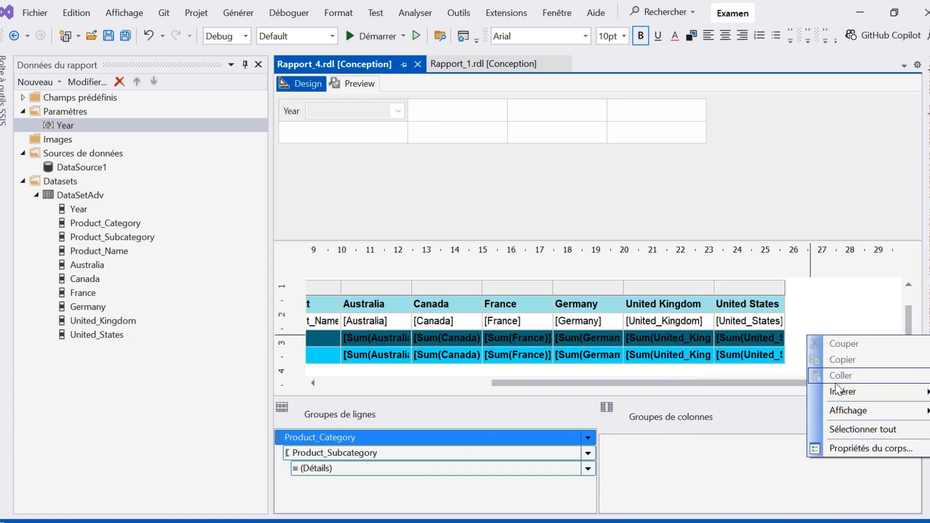
mouse_move(834, 396)
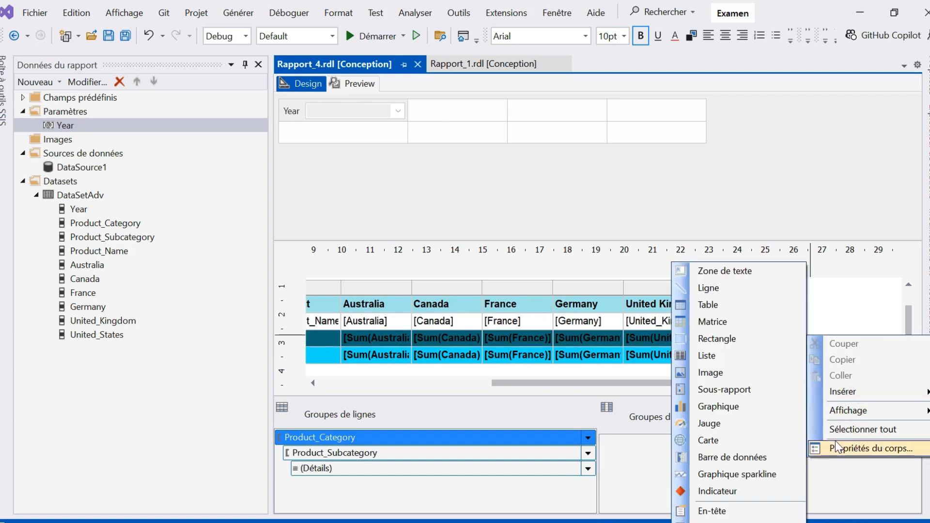
mouse_move(842, 413)
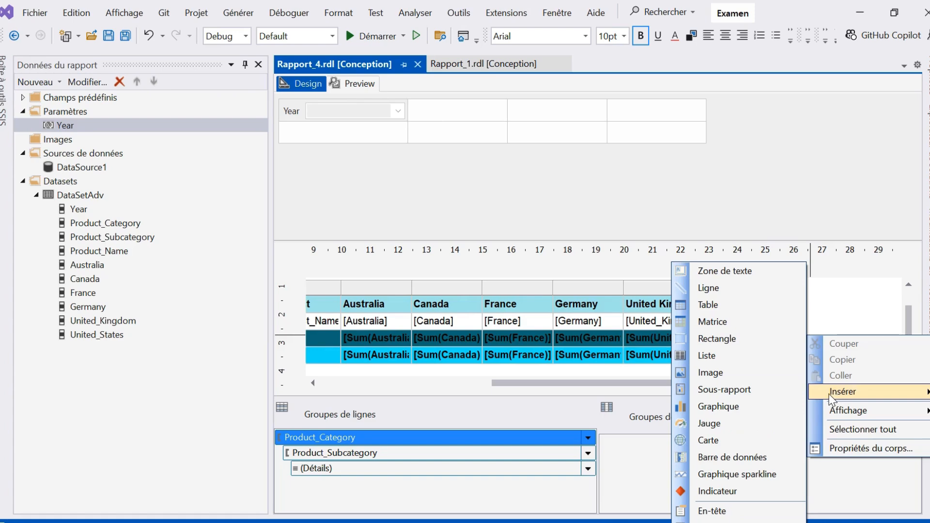
left_click(729, 273)
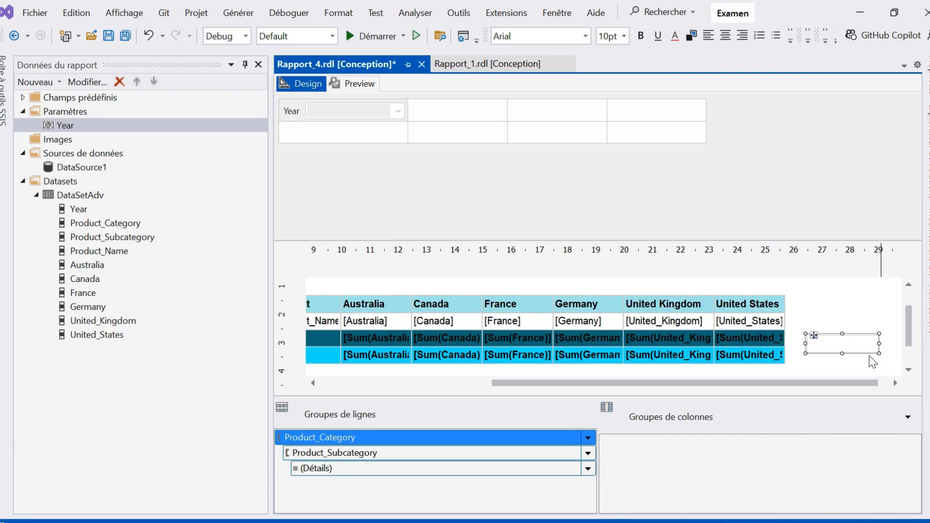
left_click_drag(819, 335, 329, 285)
Enter the title "SALES SUMMERY WITH GROUPS" in the text box above the table, following the model report in the assignment PDF
left_click(348, 296)
key("alt+Tab")
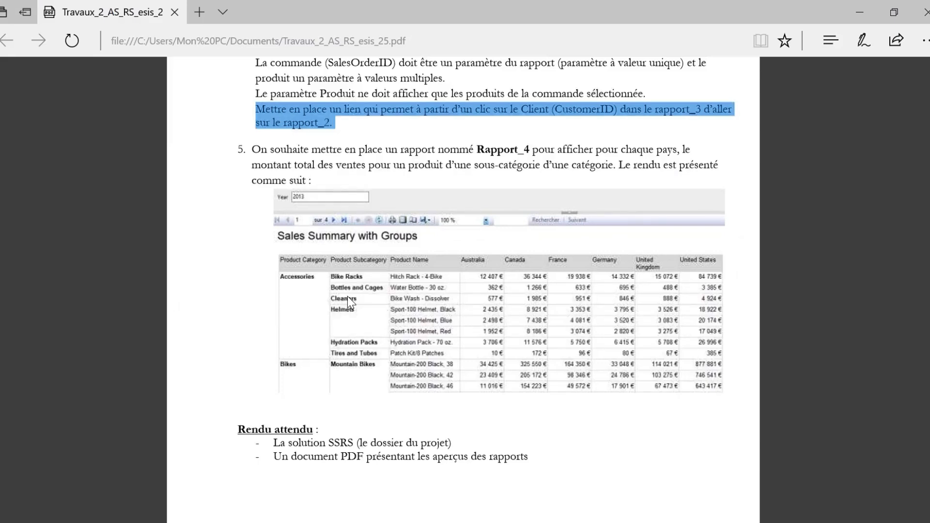
key("alt+Tab")
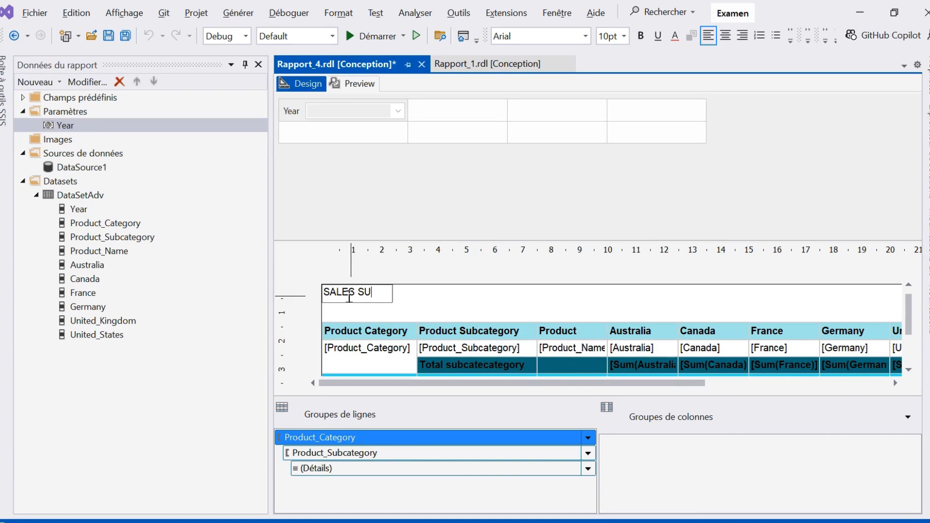
type("MERY")
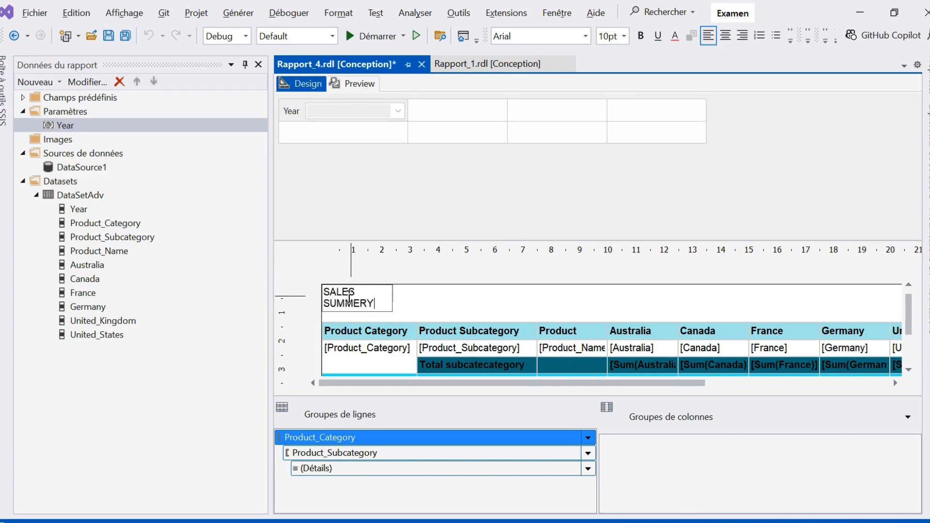
type(" WHIT")
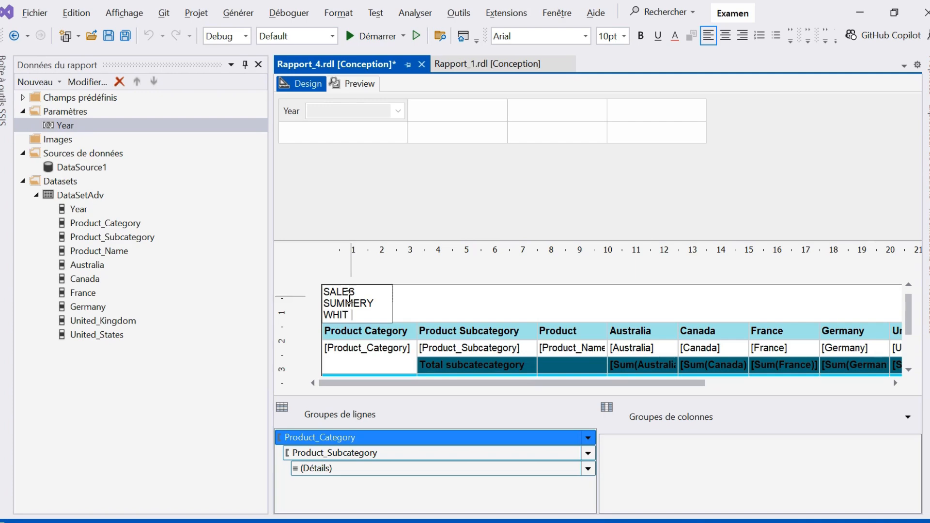
key("alt+Tab")
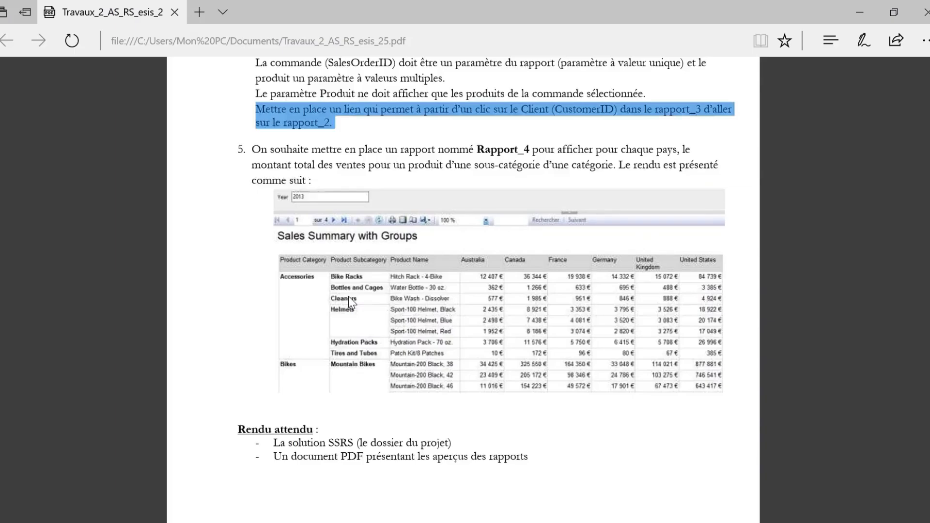
key("alt+Tab")
key("BackSpace")
key("BackSpace")
key("BackSpace")
type("I")
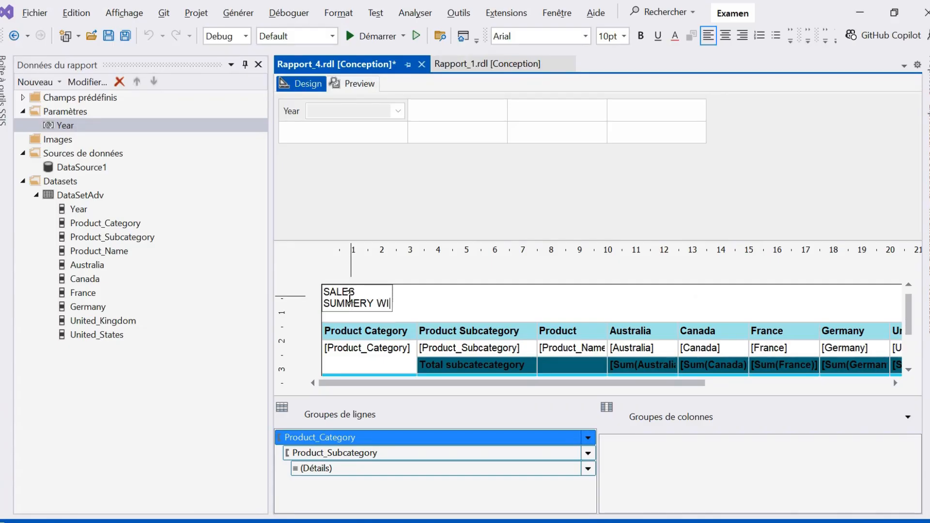
type("TH GROUP")
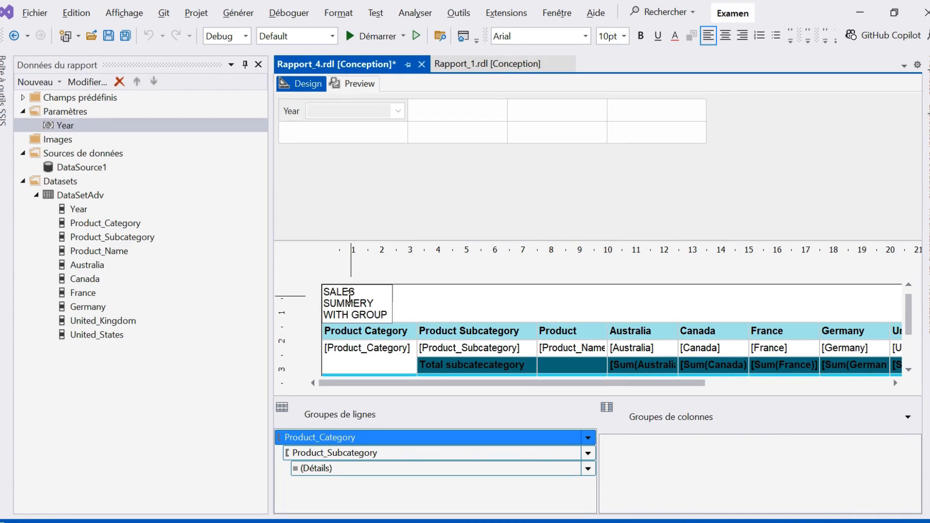
key("alt+Tab")
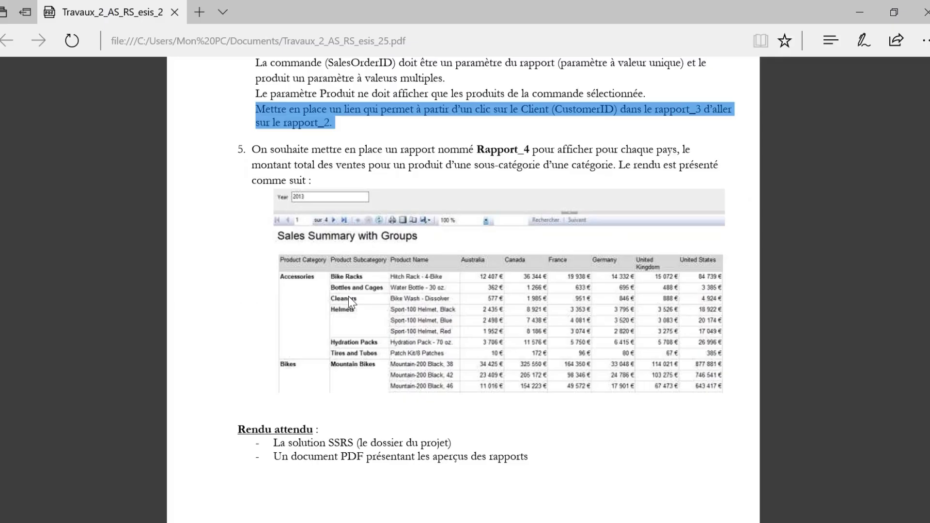
key("alt+Tab")
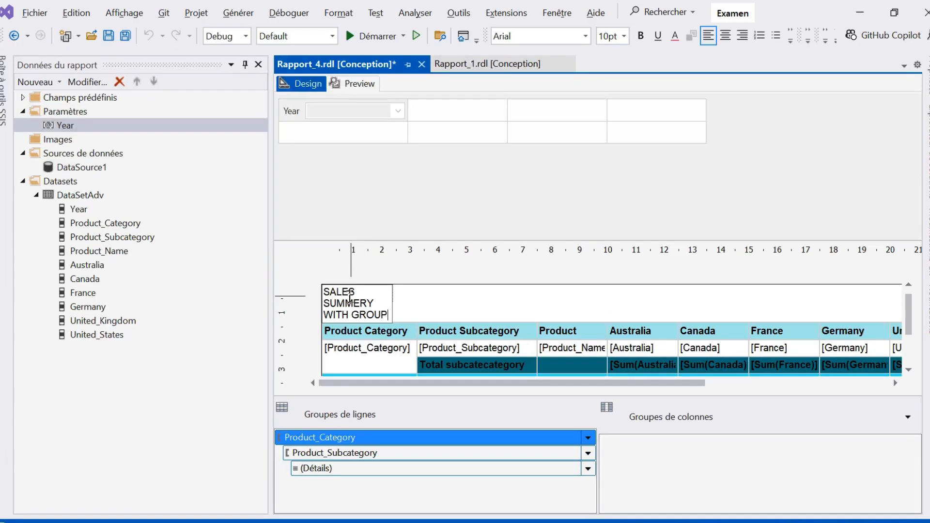
type("S")
left_click(377, 303)
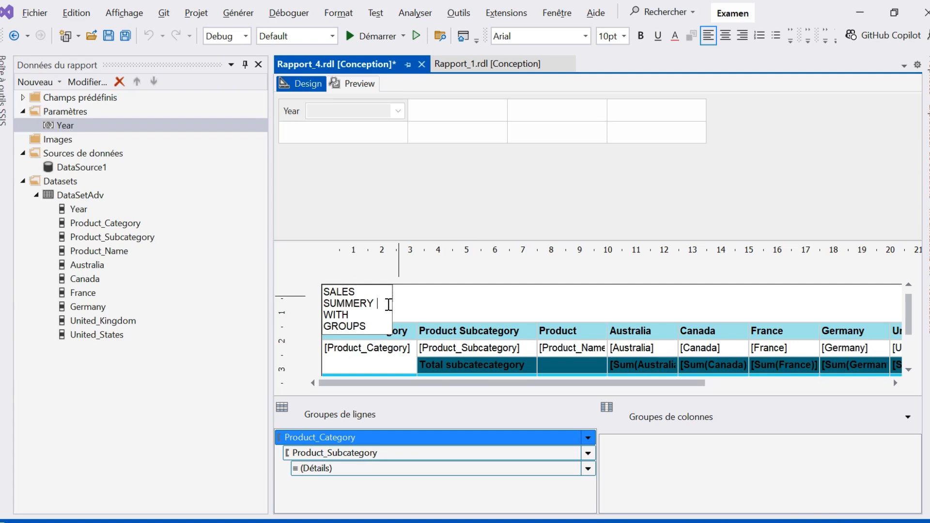
Widen the title text box to just past the 8 mark on the ruler so the title fits on one line
left_click(440, 309)
left_click(393, 296)
left_click_drag(393, 292, 559, 293)
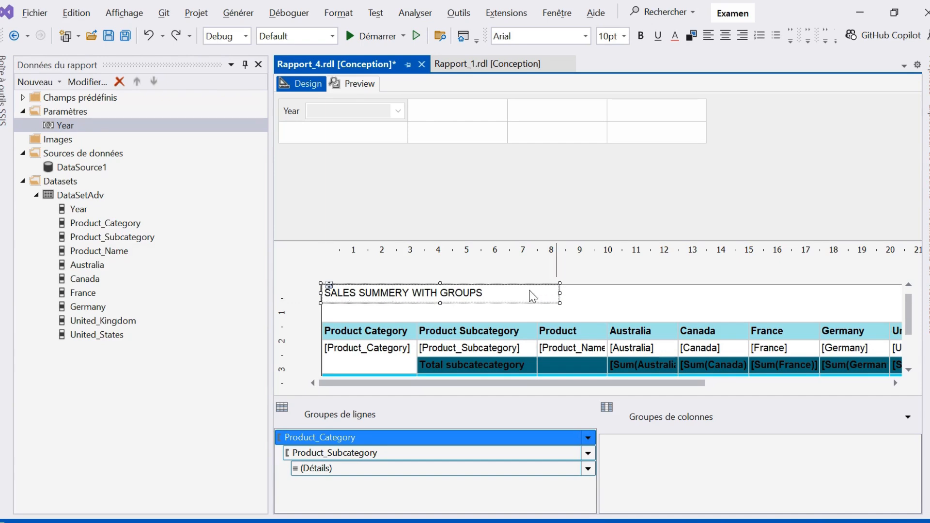
Format the whole report title as bold and italic
left_click(504, 288)
double_click(504, 289)
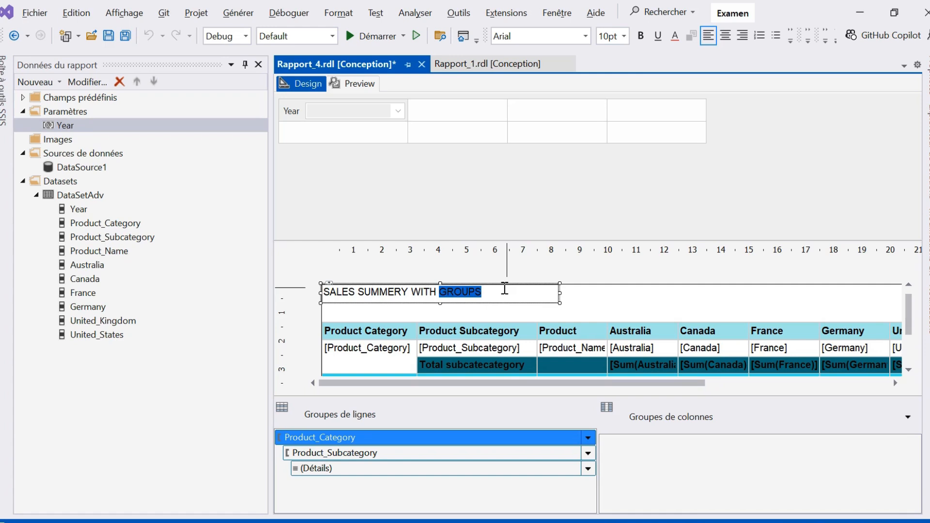
left_click(504, 289)
left_click(640, 37)
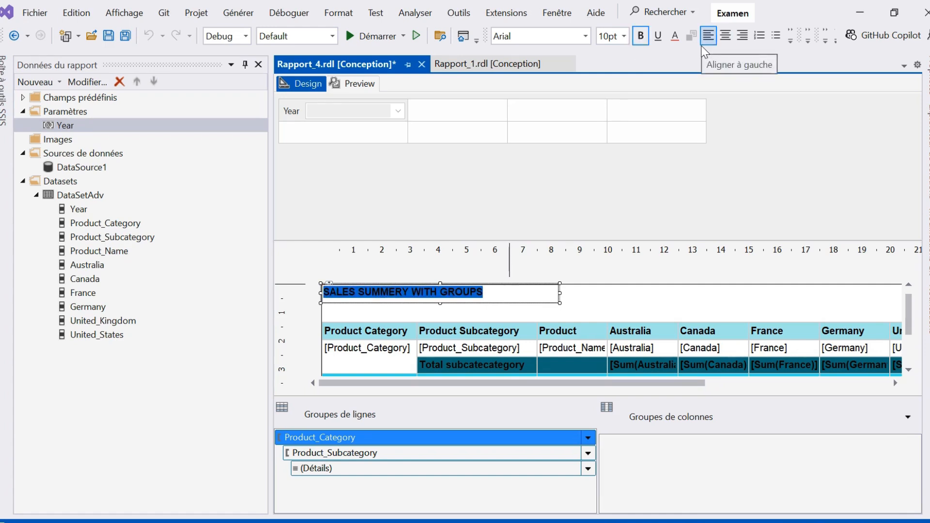
key("ctrl+i")
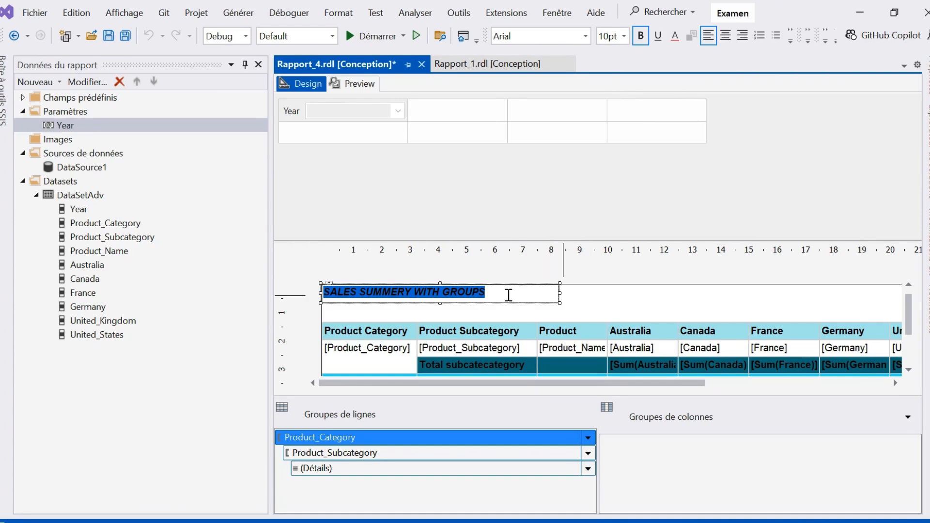
Set the report title's font size to 20pt in its text properties
right_click(508, 294)
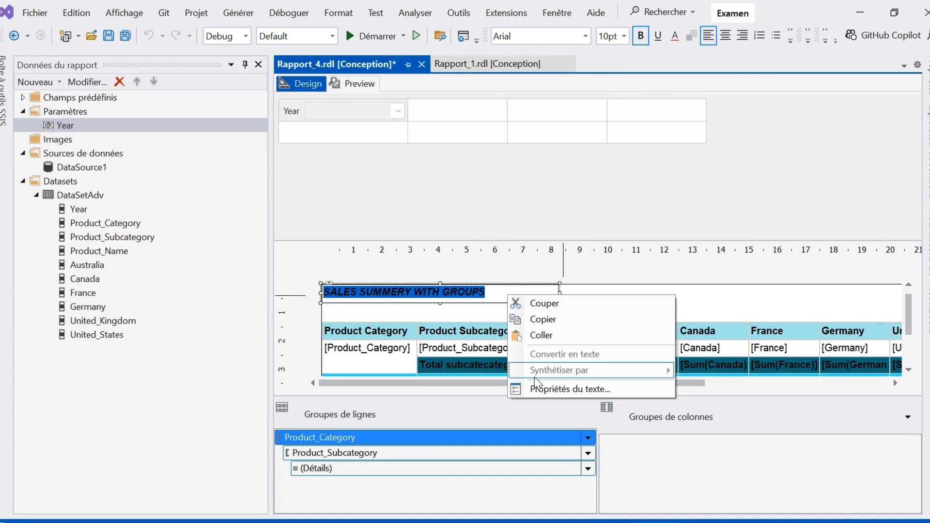
left_click(537, 389)
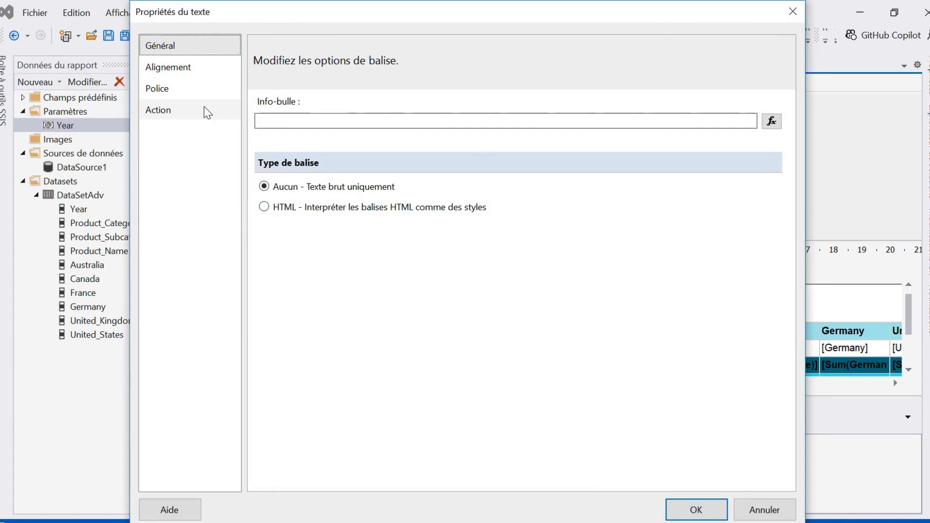
left_click(186, 91)
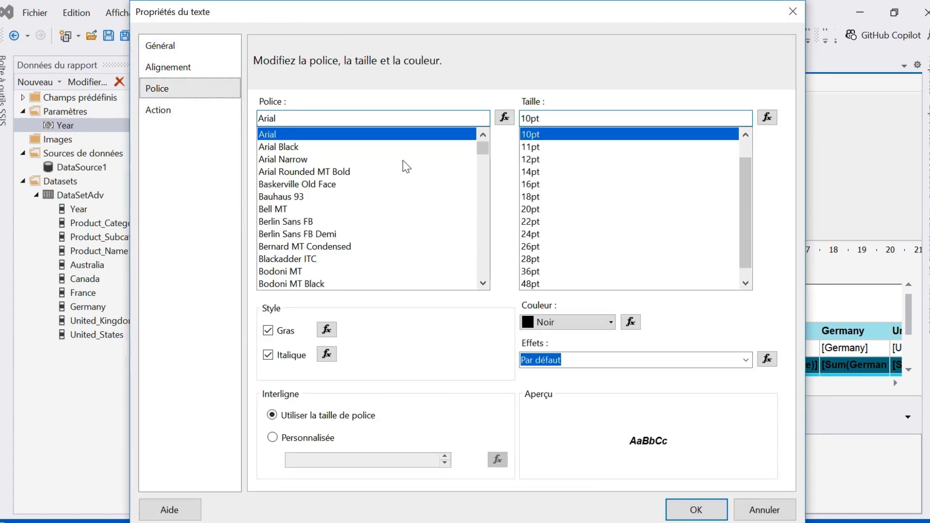
left_click(531, 209)
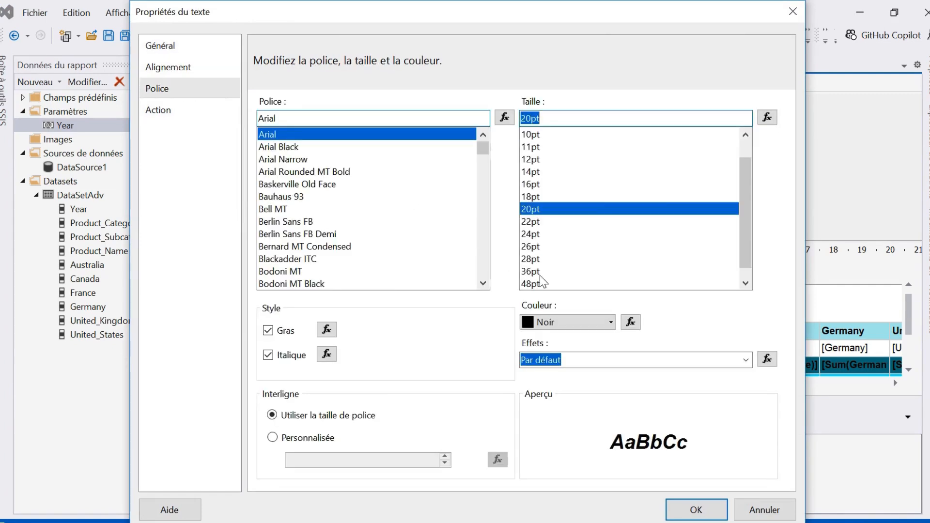
left_click(696, 510)
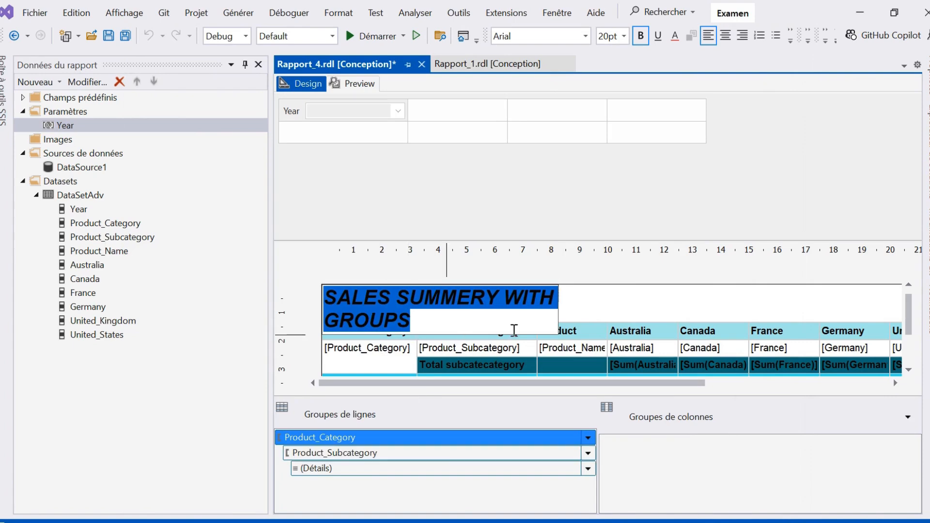
Enlarge the title text box to about the 12 mark on the ruler and down to just above the table
left_click(569, 307)
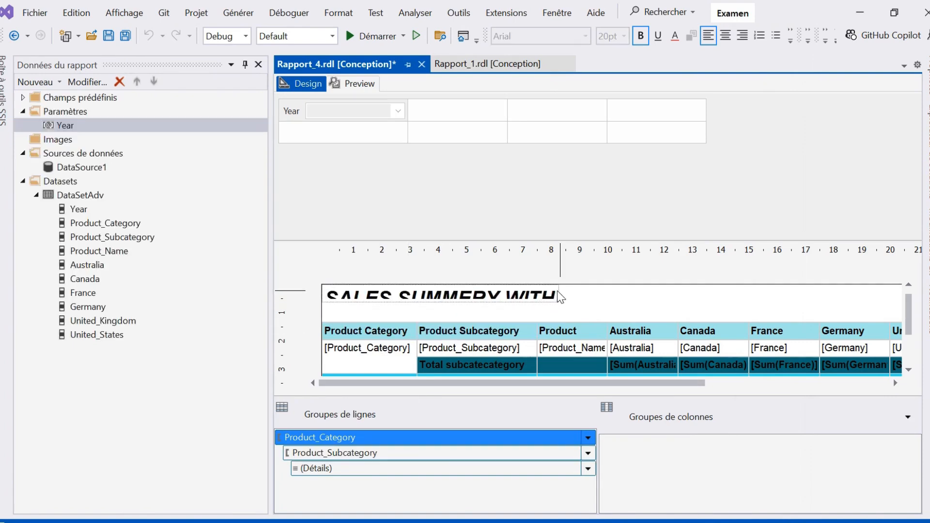
left_click(558, 291)
left_click_drag(559, 291, 672, 293)
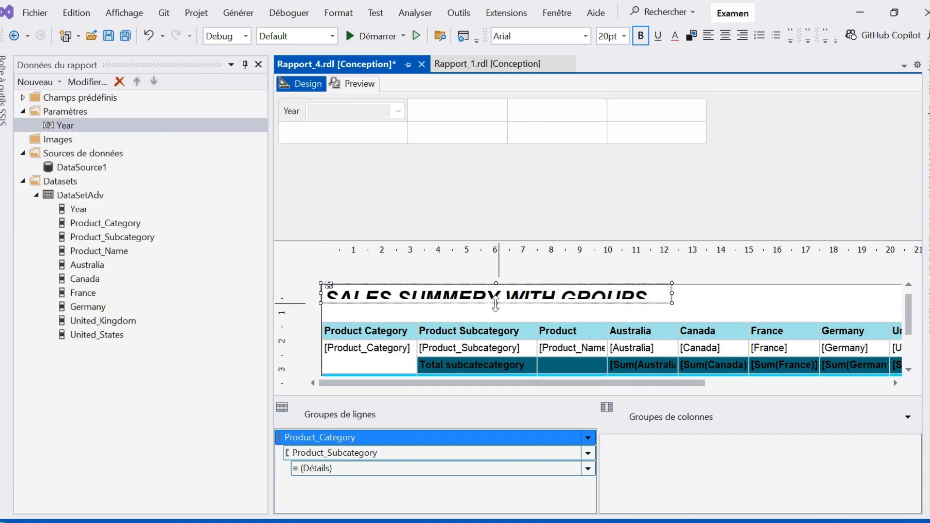
left_click_drag(496, 303, 494, 318)
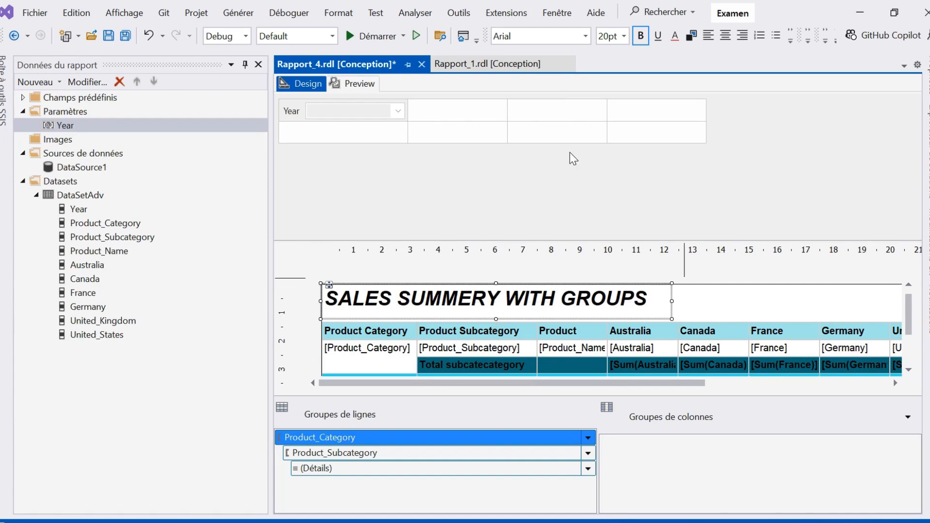
Preview the report for the year 2004 and examine the title, the country columns and the totals through its last page
left_click(355, 83)
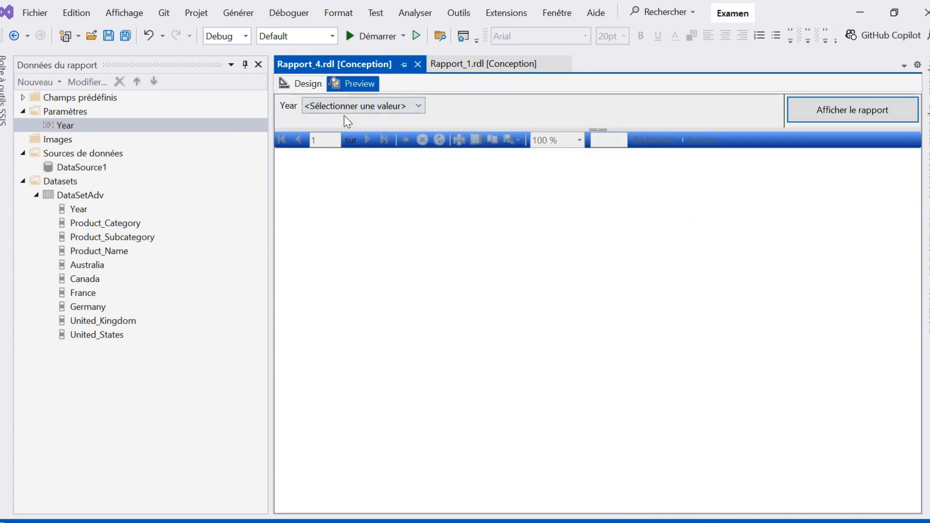
left_click(419, 106)
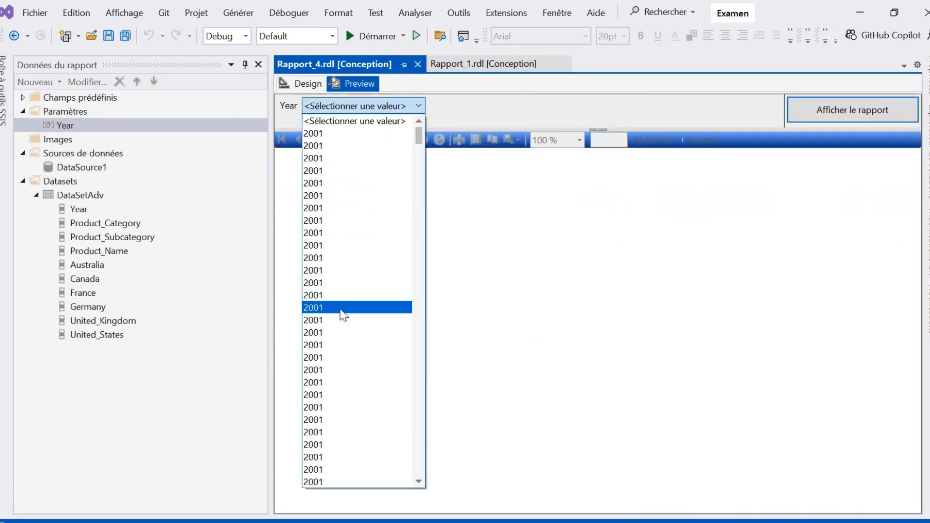
left_click_drag(419, 131, 417, 479)
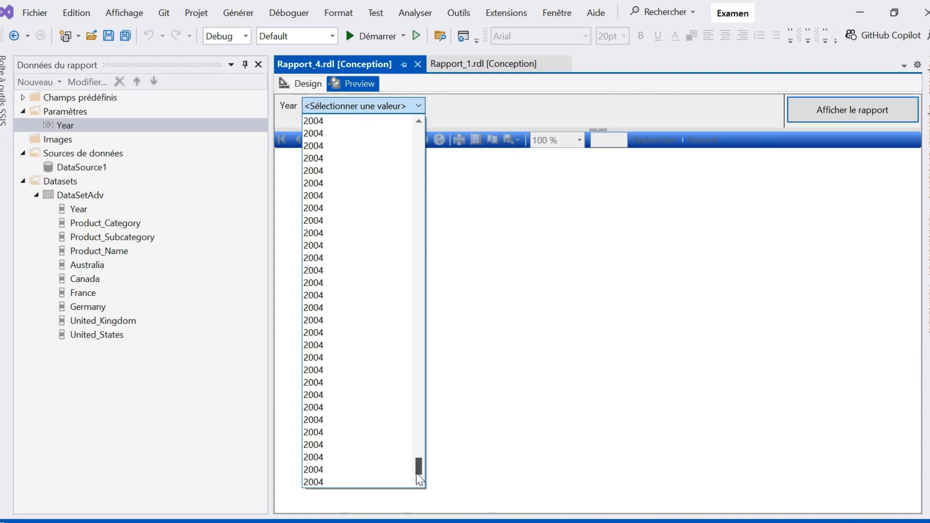
left_click_drag(418, 380, 403, 374)
left_click(334, 302)
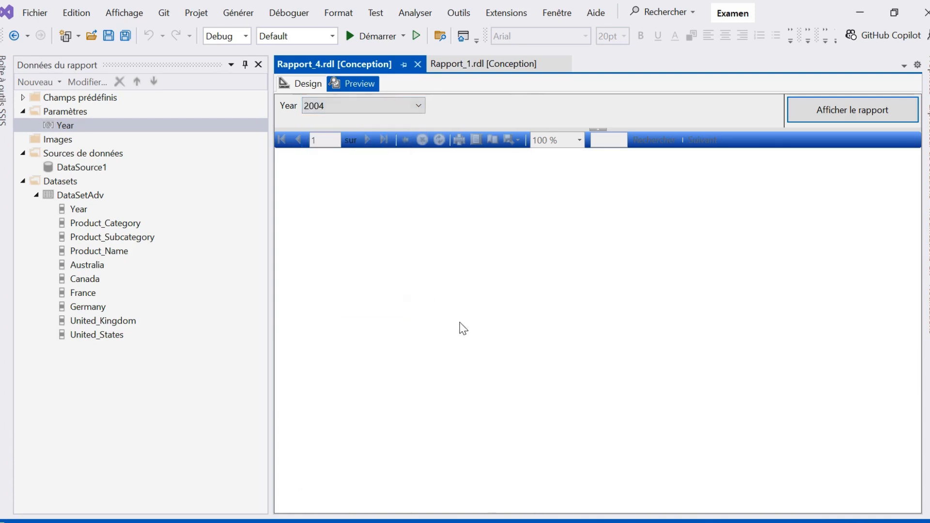
left_click(853, 111)
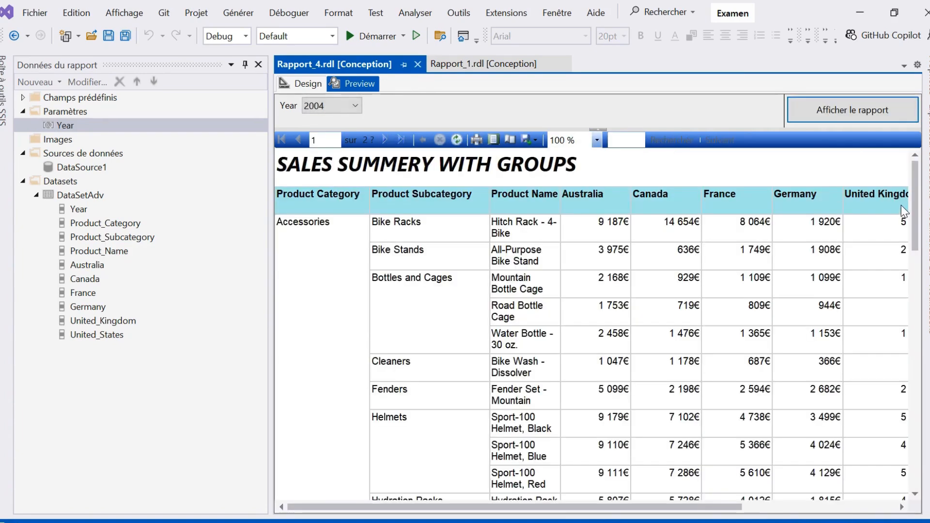
left_click_drag(917, 206, 917, 344)
left_click(402, 140)
left_click_drag(915, 209, 926, 479)
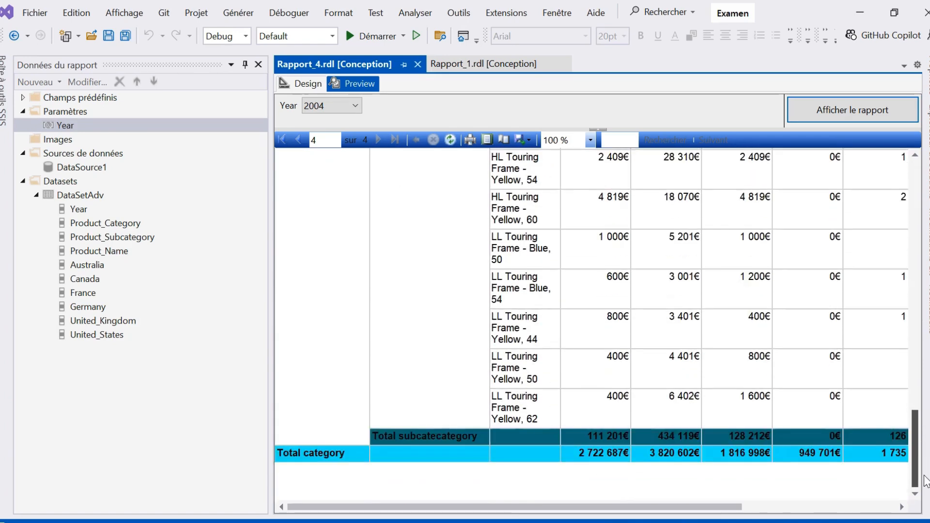
left_click_drag(451, 507, 534, 498)
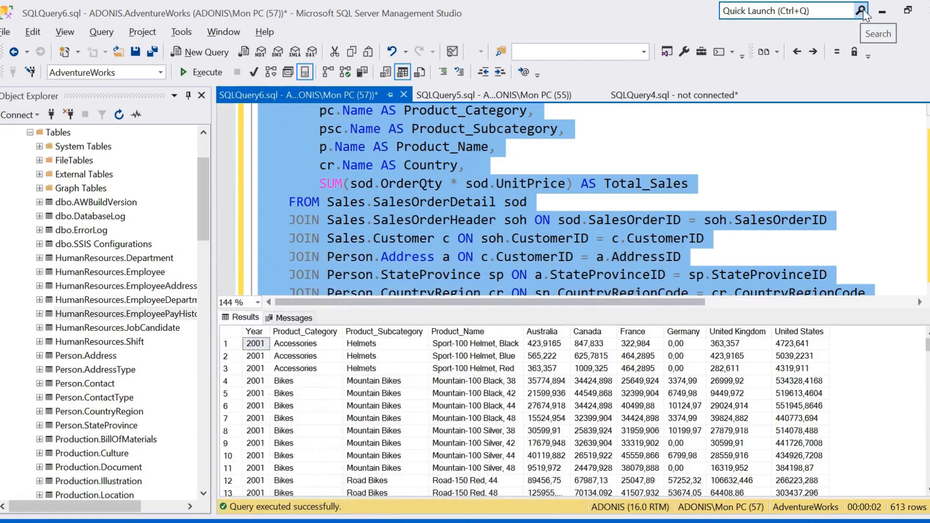
left_click(883, 10)
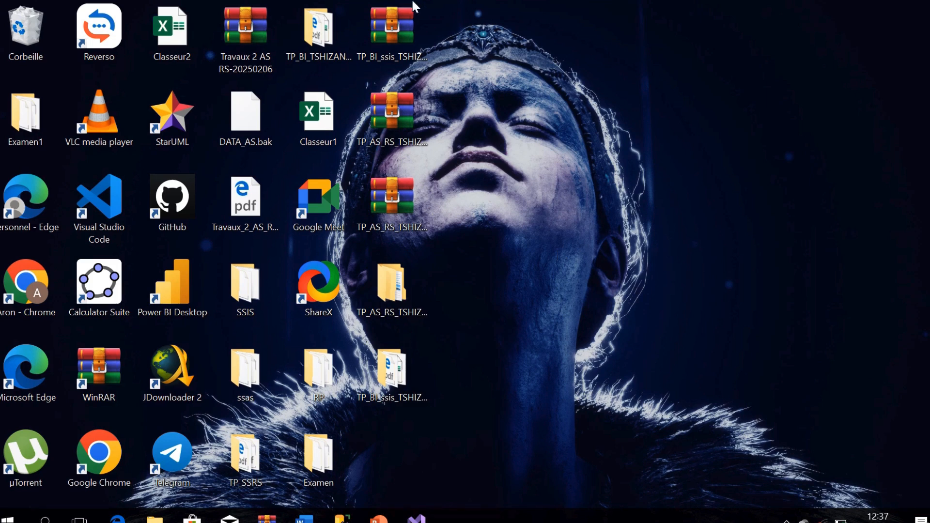
mouse_move(411, 6)
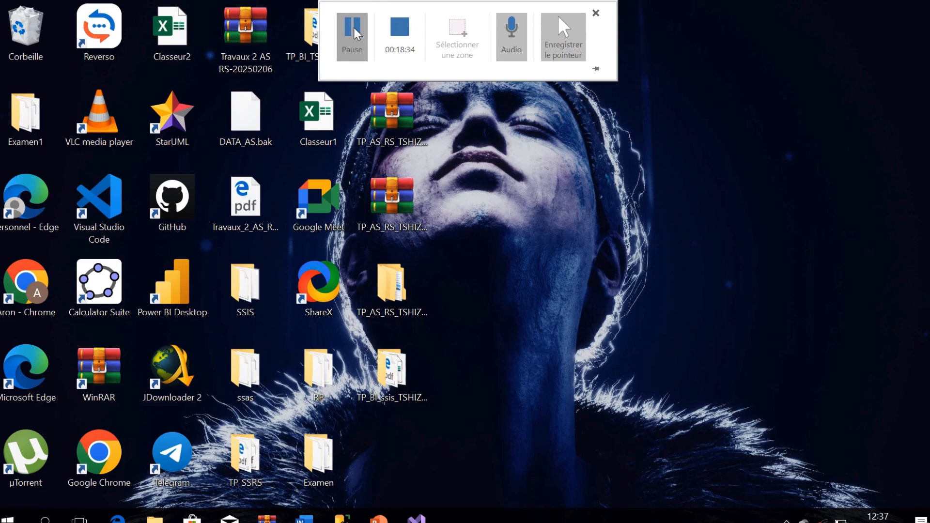